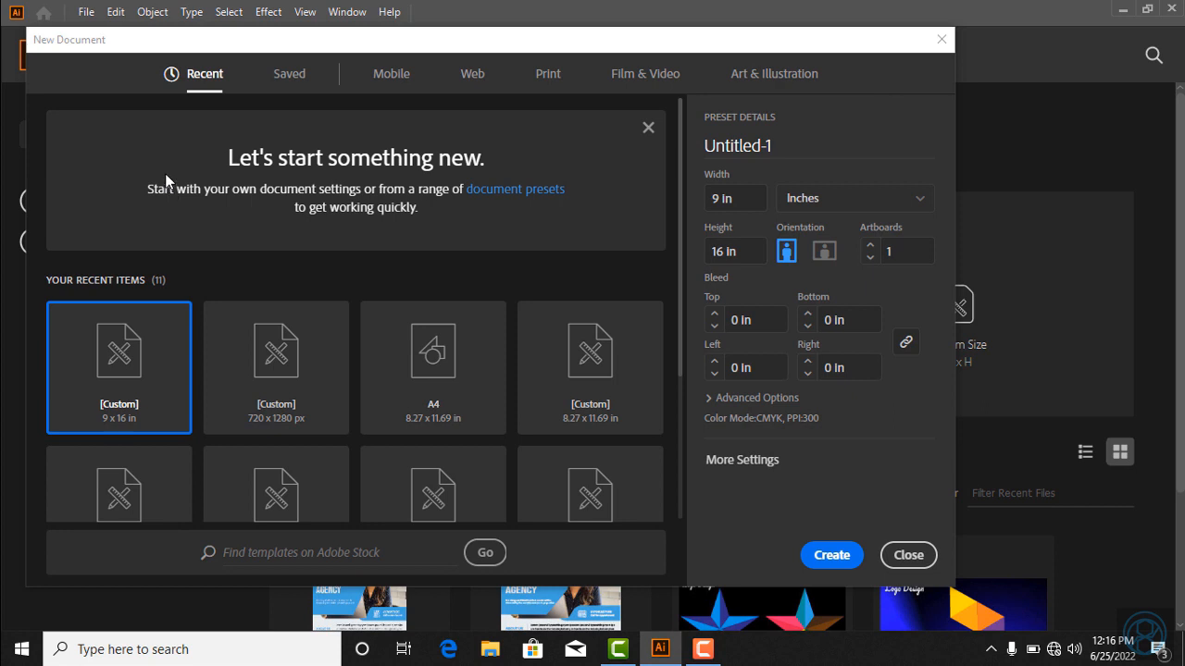
# - Create a new portrait A4 document in inches, 8.268 by 11.693 in, with one artboard
pyautogui.click(451, 372)
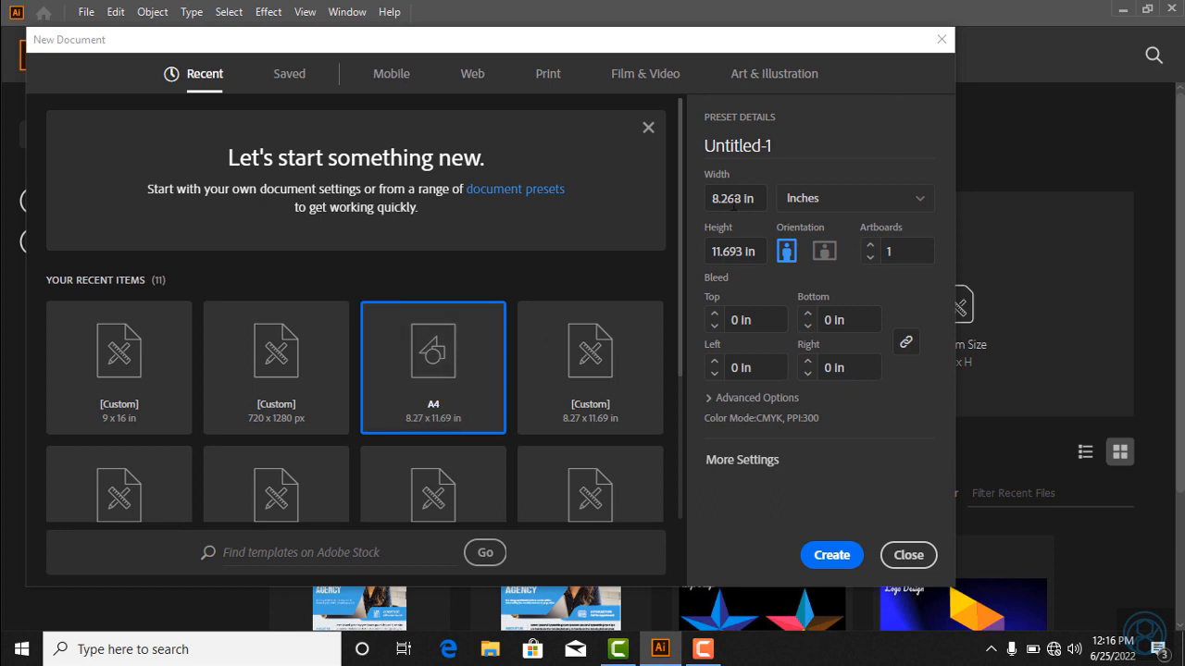
pyautogui.click(926, 207)
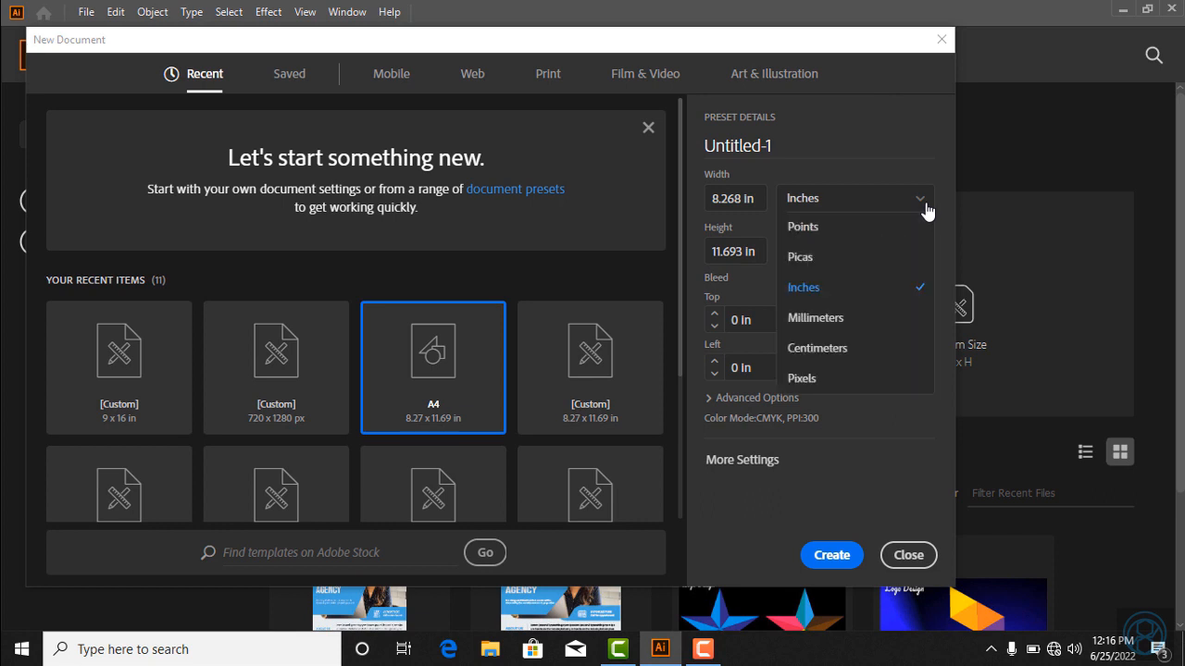
pyautogui.click(811, 379)
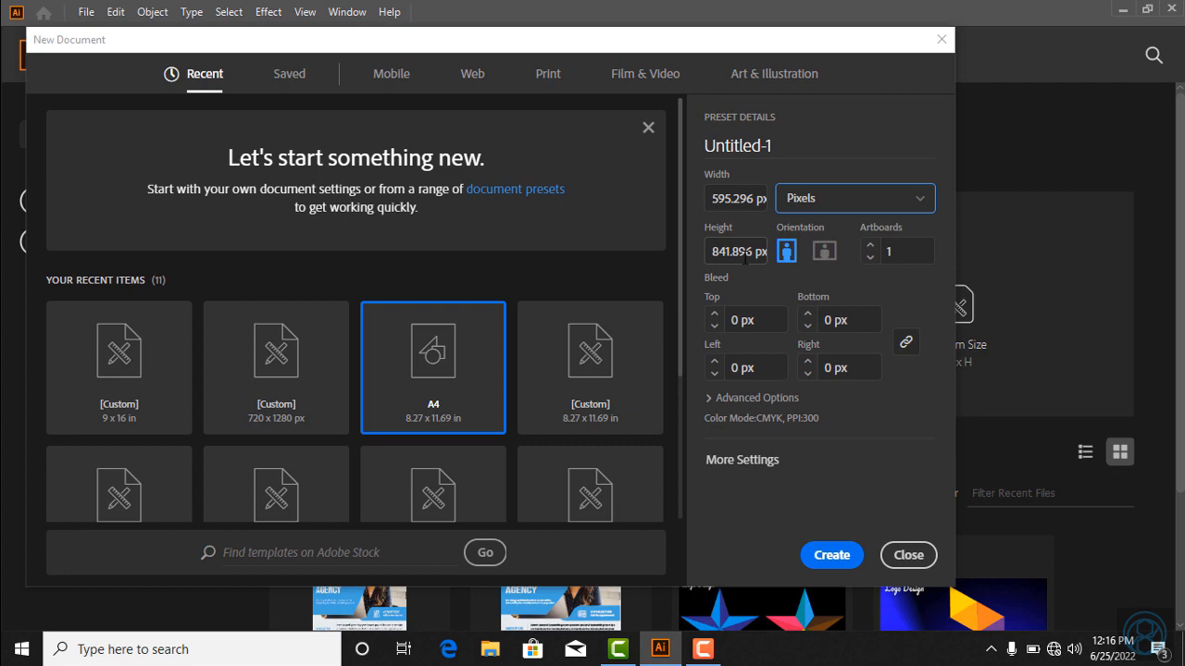
pyautogui.click(923, 210)
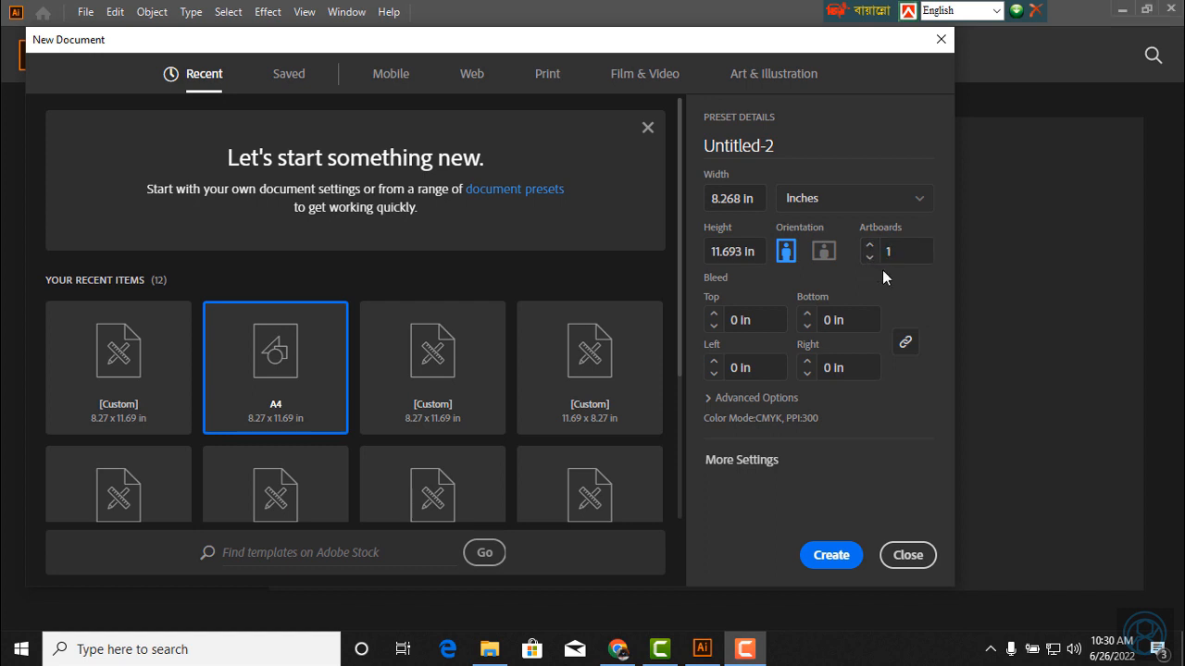
pyautogui.click(830, 556)
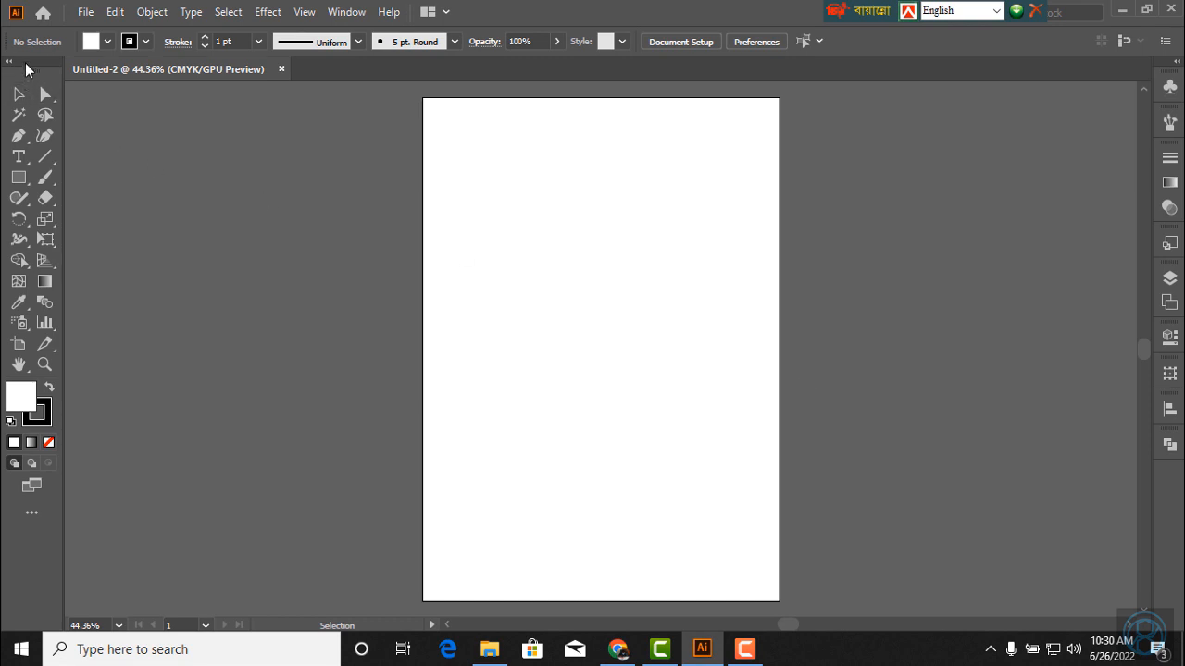
pyautogui.moveTo(26, 69)
pyautogui.mouseDown()
pyautogui.moveTo(141, 65)
pyautogui.moveTo(81, 92)
pyautogui.moveTo(113, 98)
pyautogui.moveTo(49, 71)
pyautogui.moveTo(27, 95)
pyautogui.moveTo(33, 68)
pyautogui.mouseUp()
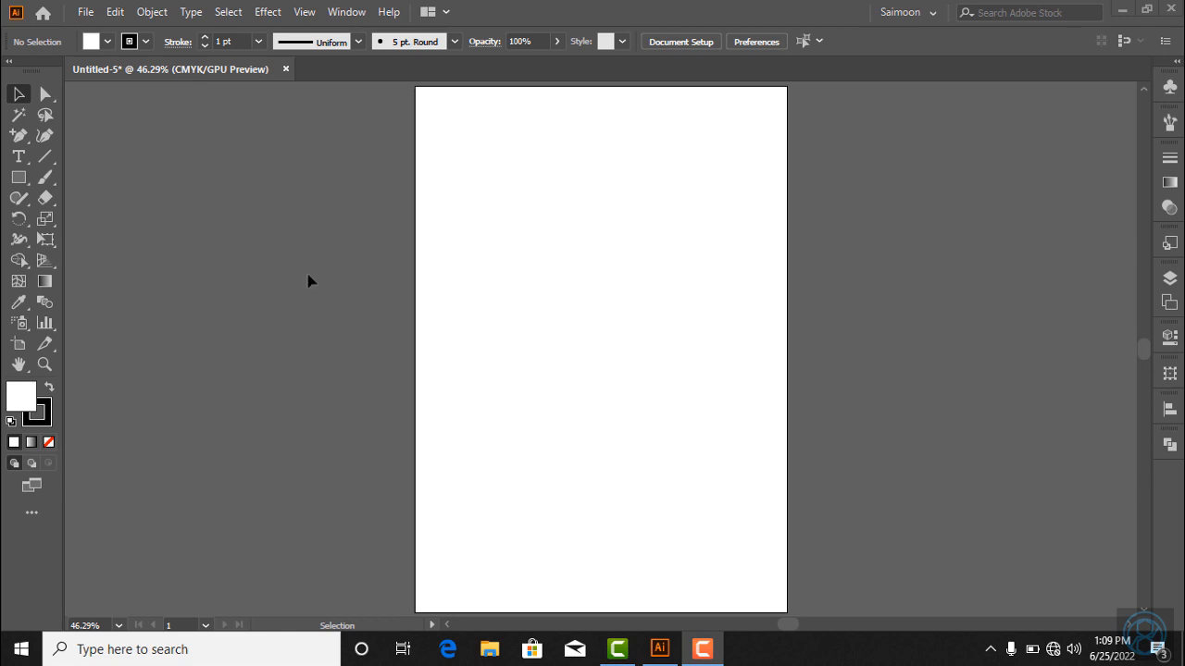
# - Pan around the blank artboard with the Hand tool and its temporary mode, and fit the artboard back in the window
pyautogui.click(20, 366)
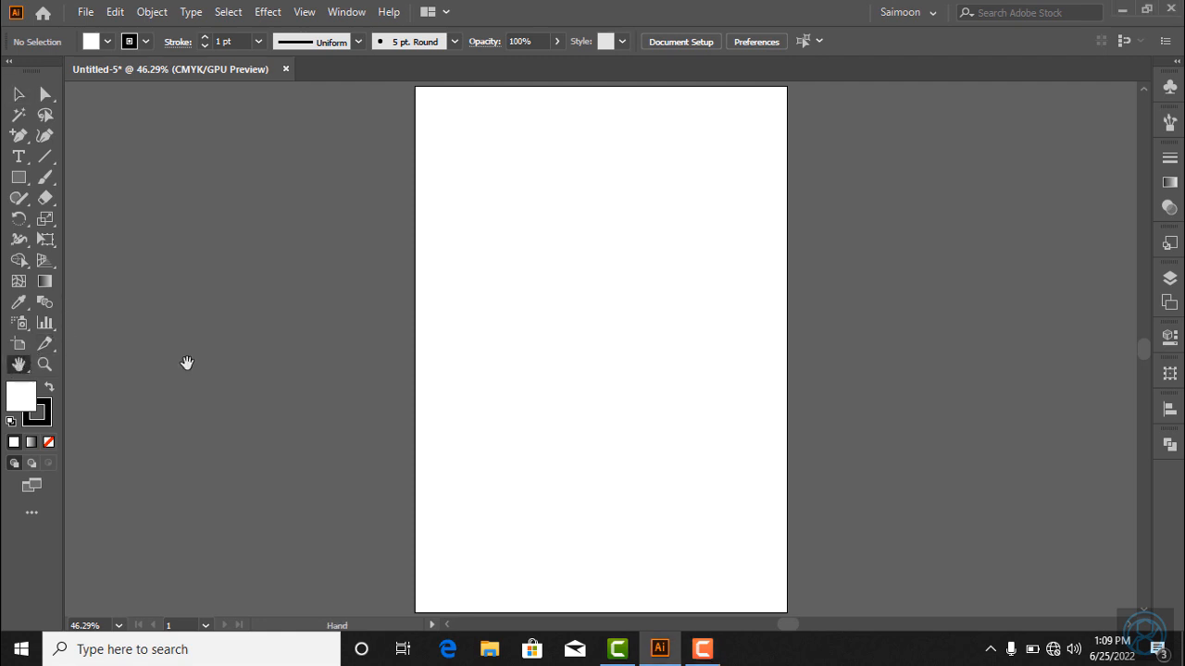
pyautogui.moveTo(620, 305); pyautogui.dragTo(275, 323)
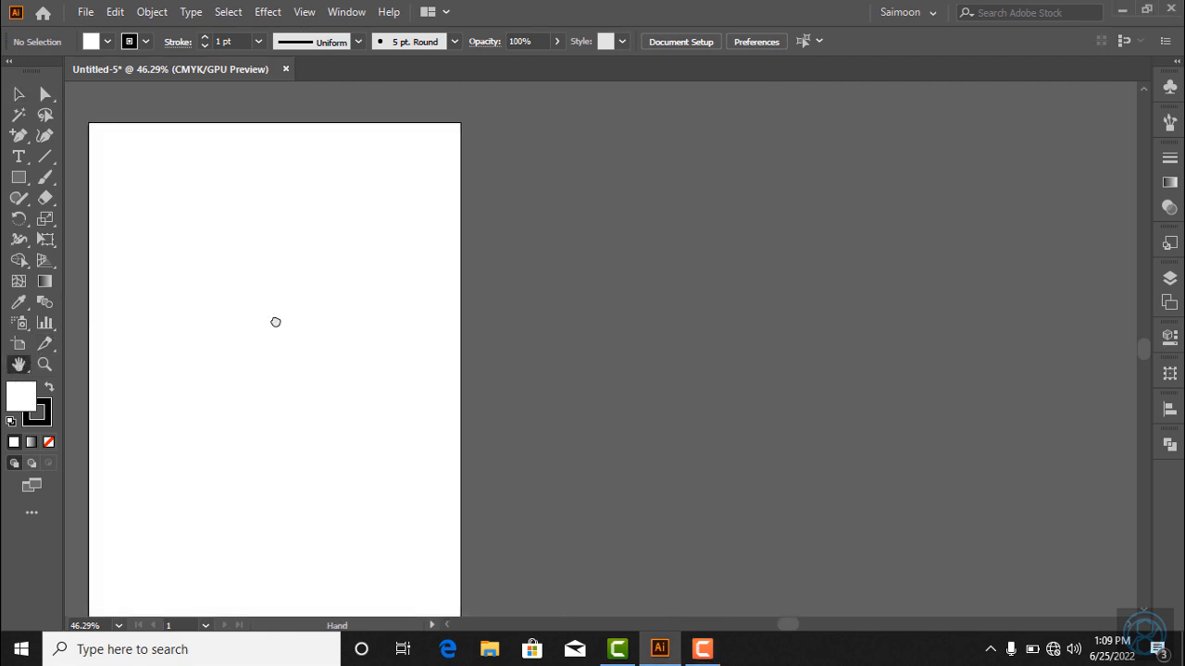
pyautogui.moveTo(466, 323); pyautogui.dragTo(762, 342)
pyautogui.moveTo(516, 298); pyautogui.dragTo(429, 307)
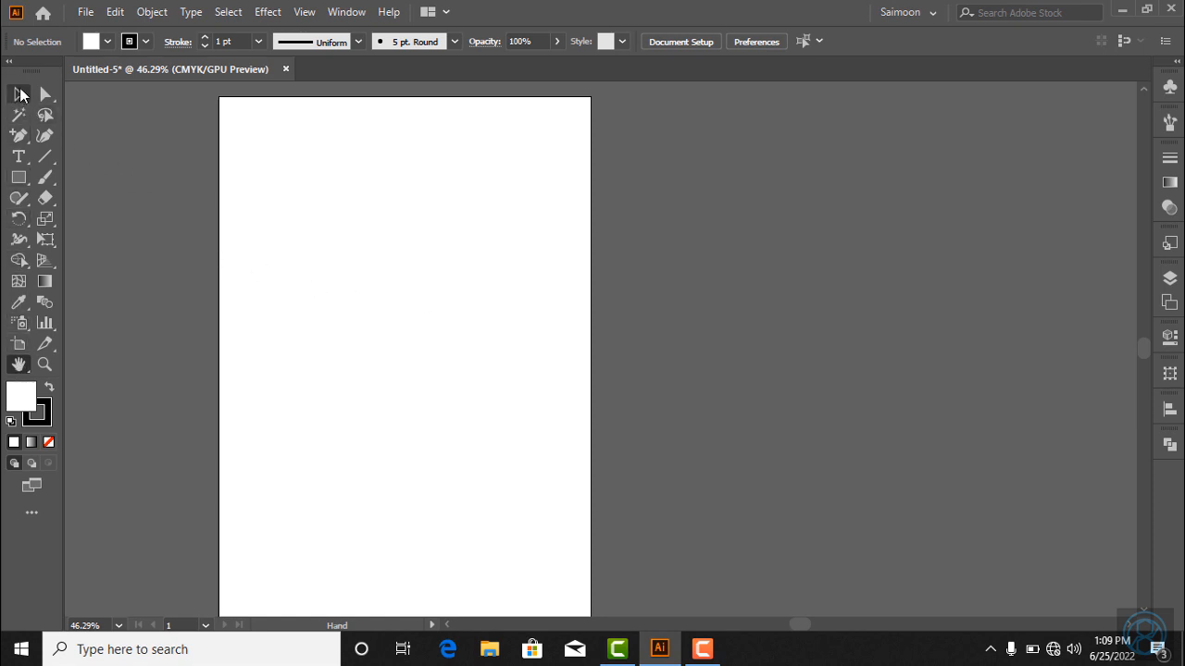
pyautogui.click(19, 93)
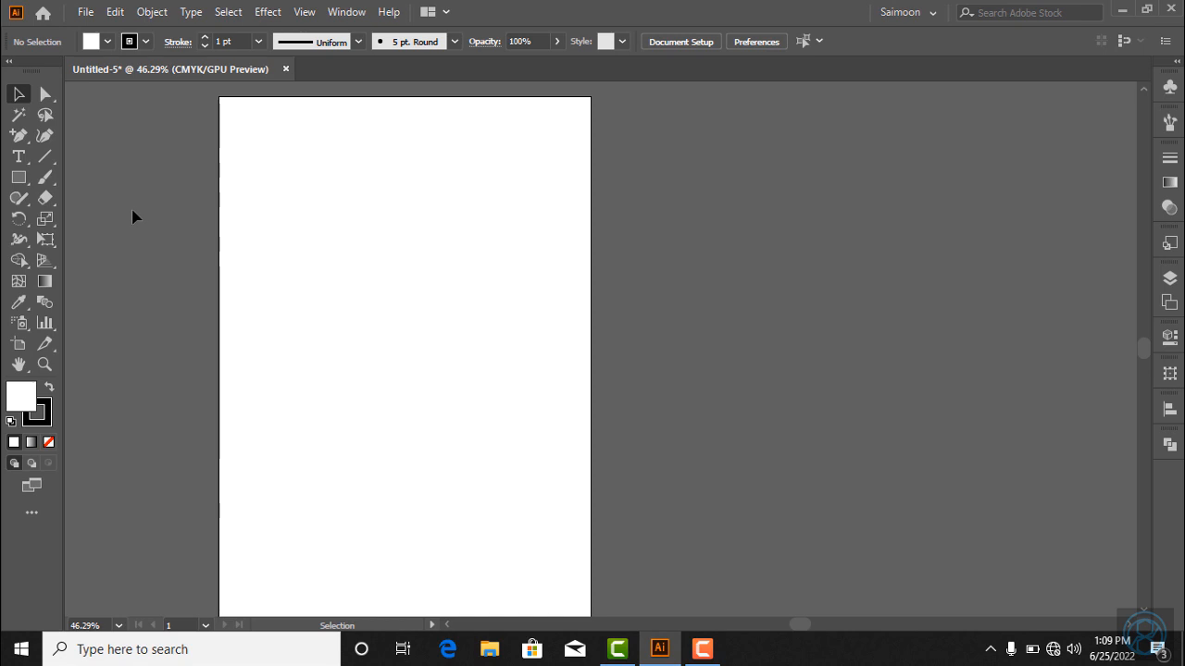
pyautogui.press('space')
pyautogui.moveTo(452, 221); pyautogui.dragTo(295, 298)
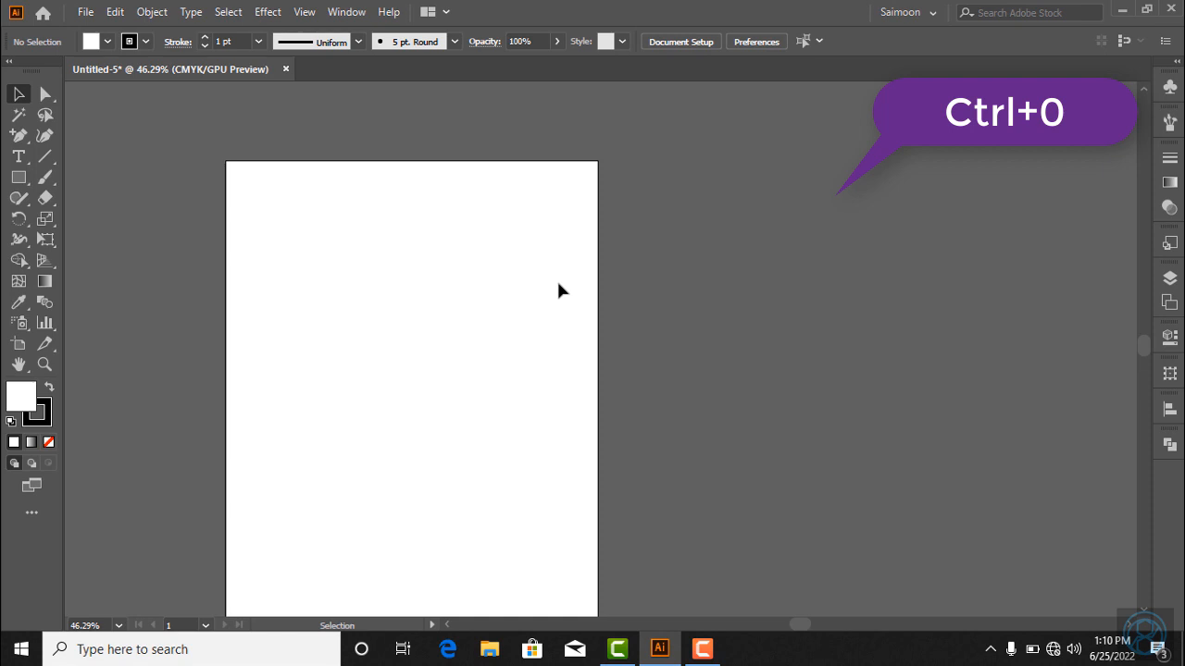
pyautogui.hotkey('ctrl', '0')
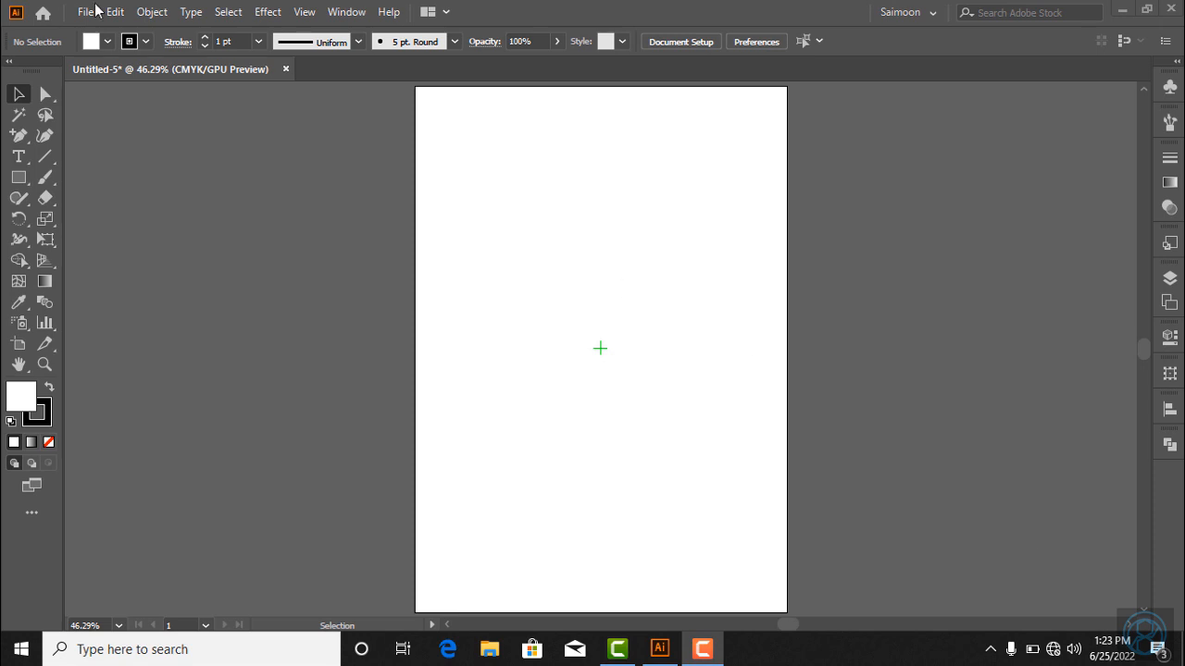
# - Draw a rectangle on the artboard with the Rectangle tool, starting its first corner near the artboard's upper-left area
pyautogui.click(31, 176)
pyautogui.click(69, 180)
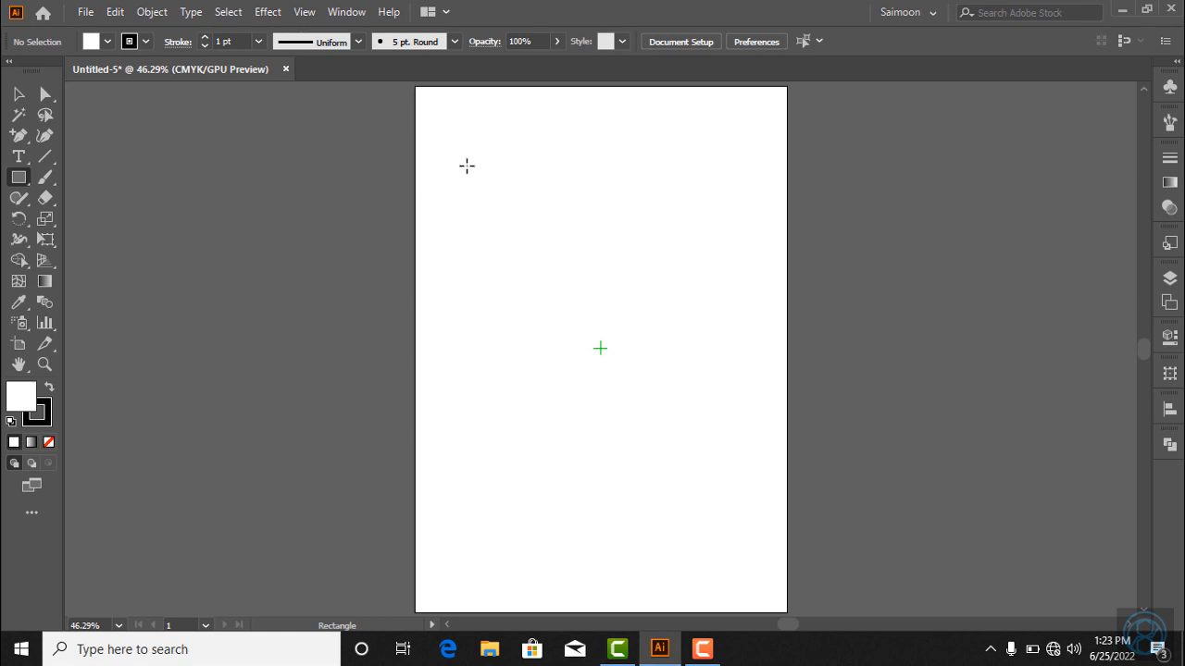
pyautogui.moveTo(475, 166); pyautogui.dragTo(549, 229)
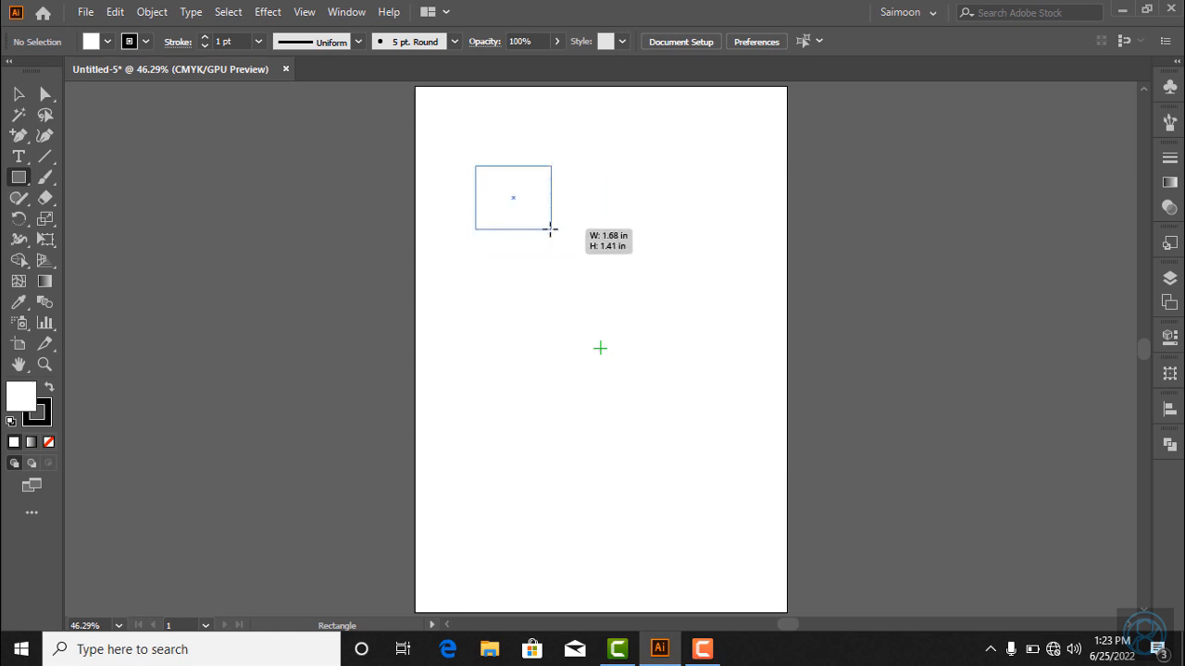
pyautogui.moveTo(550, 229); pyautogui.dragTo(629, 349)
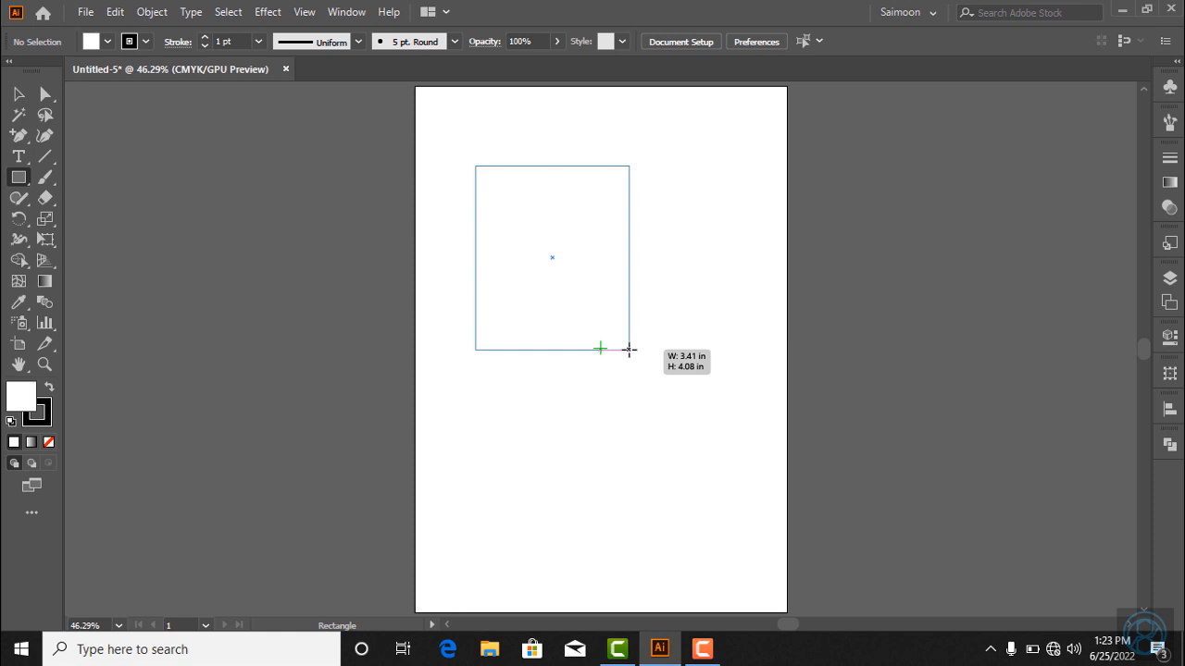
pyautogui.moveTo(628, 349); pyautogui.dragTo(772, 288)
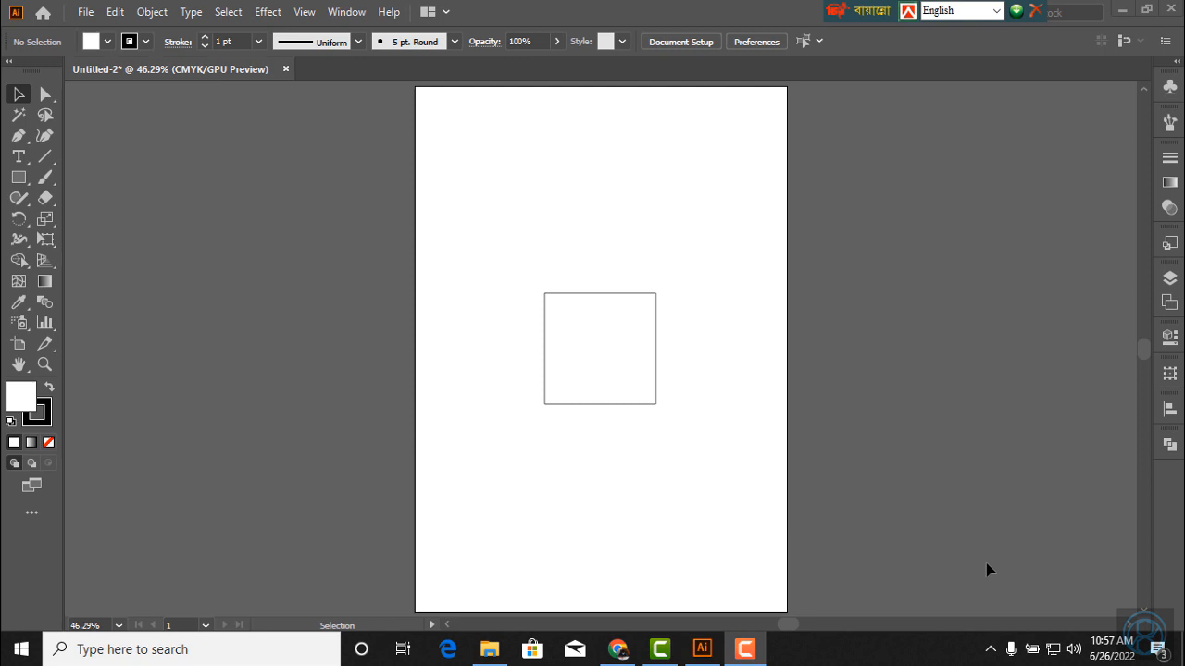
# - Examine the square with the Zoom tool, magnifying it to 300% and zooming back out to 33.33%
pyautogui.click(43, 364)
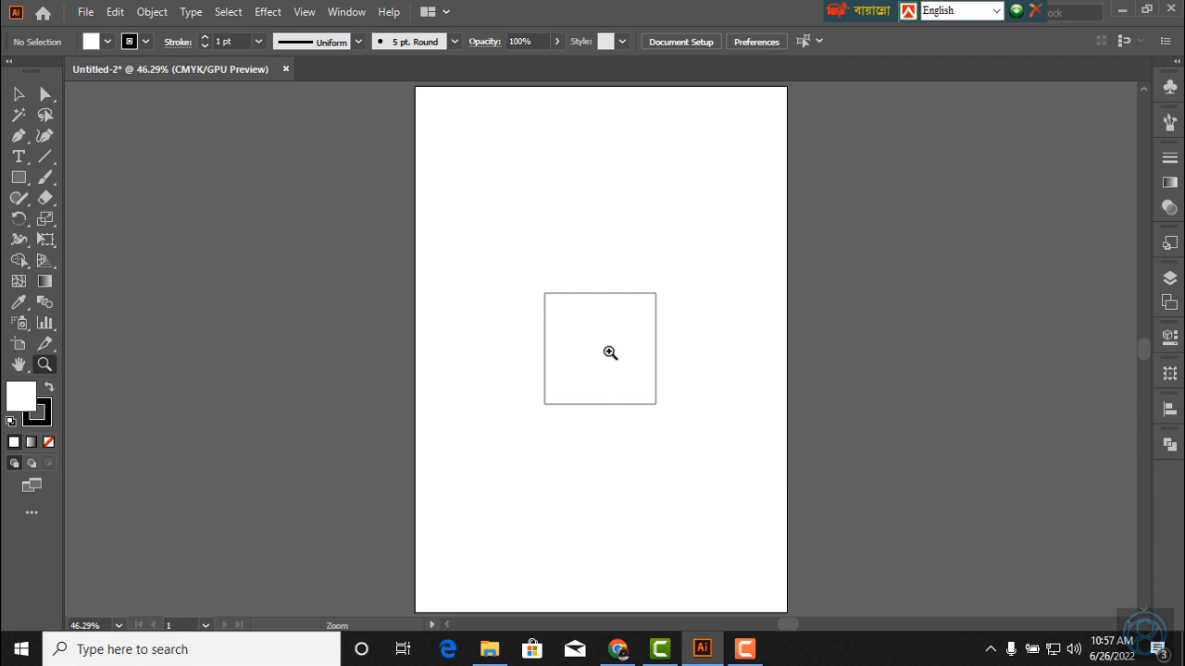
pyautogui.moveTo(610, 353); pyautogui.dragTo(610, 352)
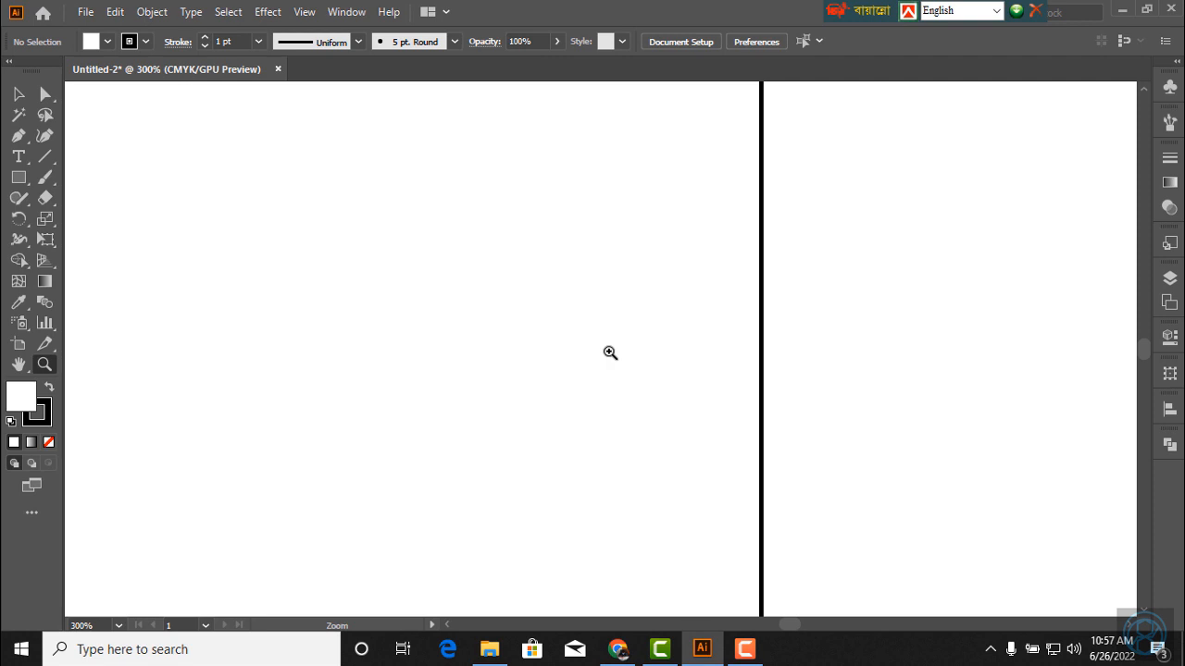
pyautogui.press('alt')
pyautogui.moveTo(610, 352); pyautogui.dragTo(610, 353)
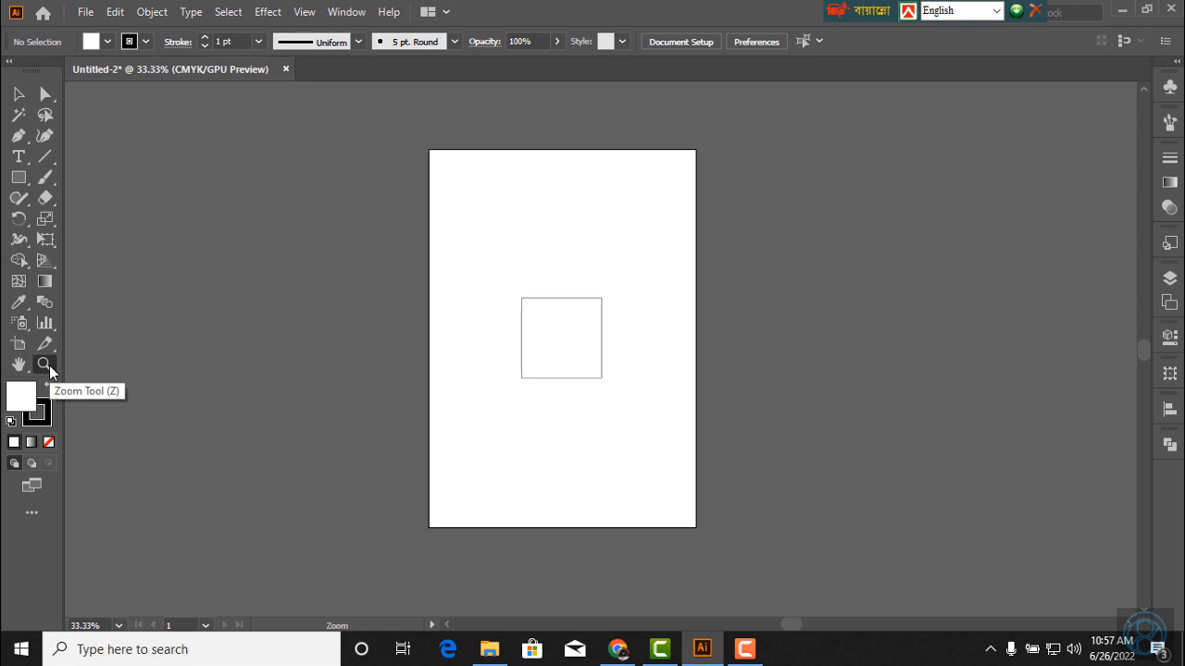
pyautogui.click(18, 94)
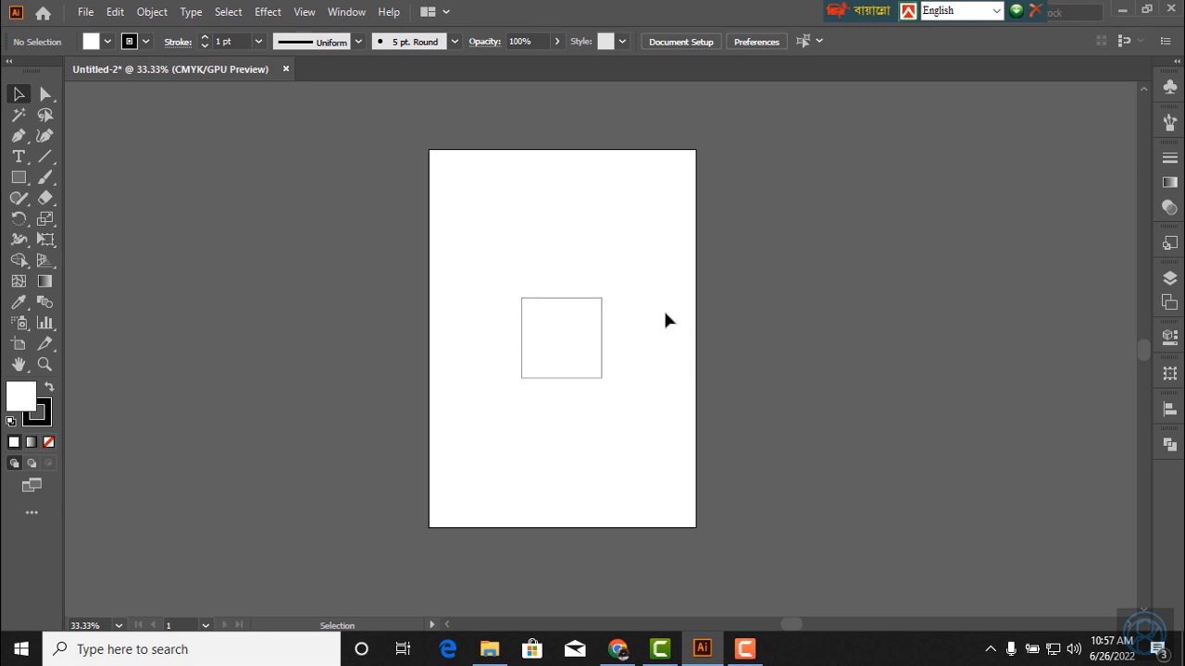
# - Magnify the view stepwise up to 4800% to examine the square's edge up close
pyautogui.press('a')
pyautogui.hotkey('ctrl', '+')
pyautogui.hotkey('ctrl', '+')
pyautogui.hotkey('ctrl', '+')
pyautogui.hotkey('ctrl', '+')
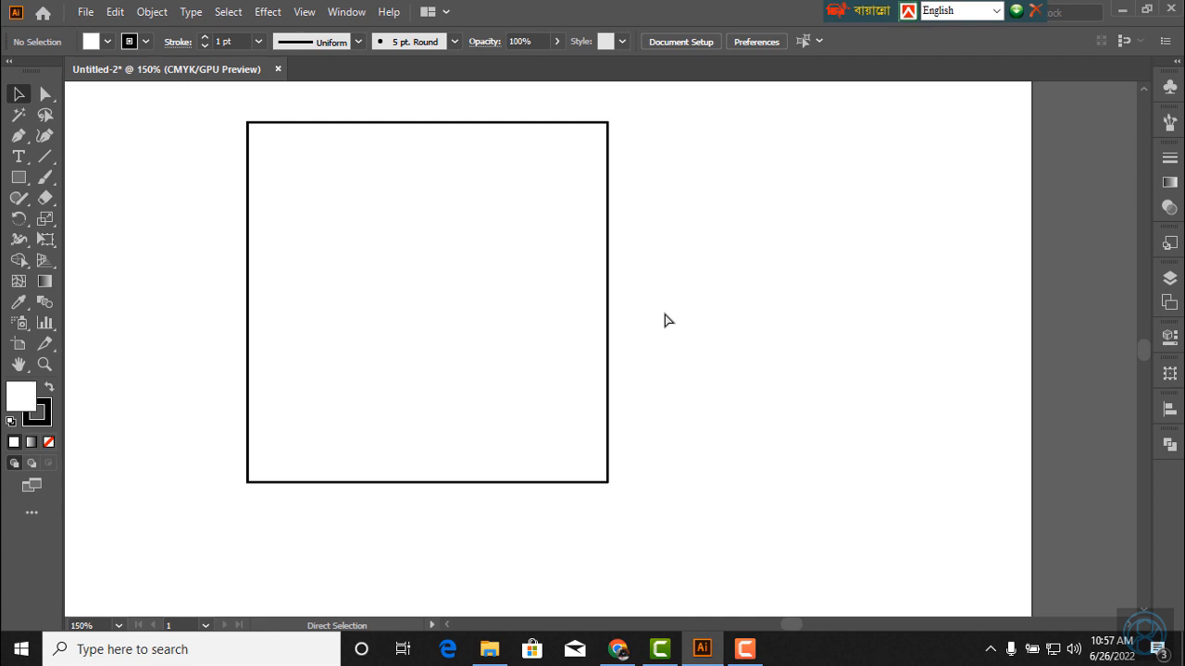
pyautogui.hotkey('ctrl', '+')
pyautogui.hotkey('ctrl', '+')
pyautogui.hotkey('ctrl', '+')
pyautogui.hotkey('ctrl', '+')
pyautogui.hotkey('ctrl', '+')
pyautogui.hotkey('ctrl', '+')
pyautogui.hotkey('ctrl', '+')
pyautogui.hotkey('ctrl', '+')
pyautogui.hotkey('ctrl', '+')
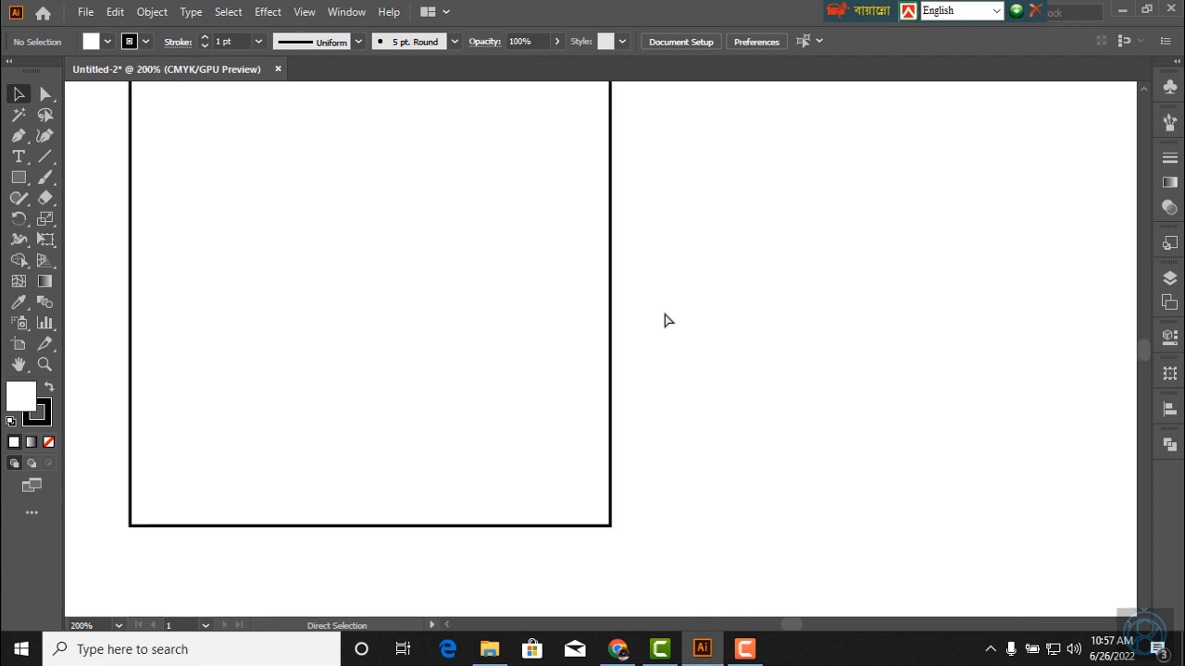
pyautogui.hotkey('ctrl', '+')
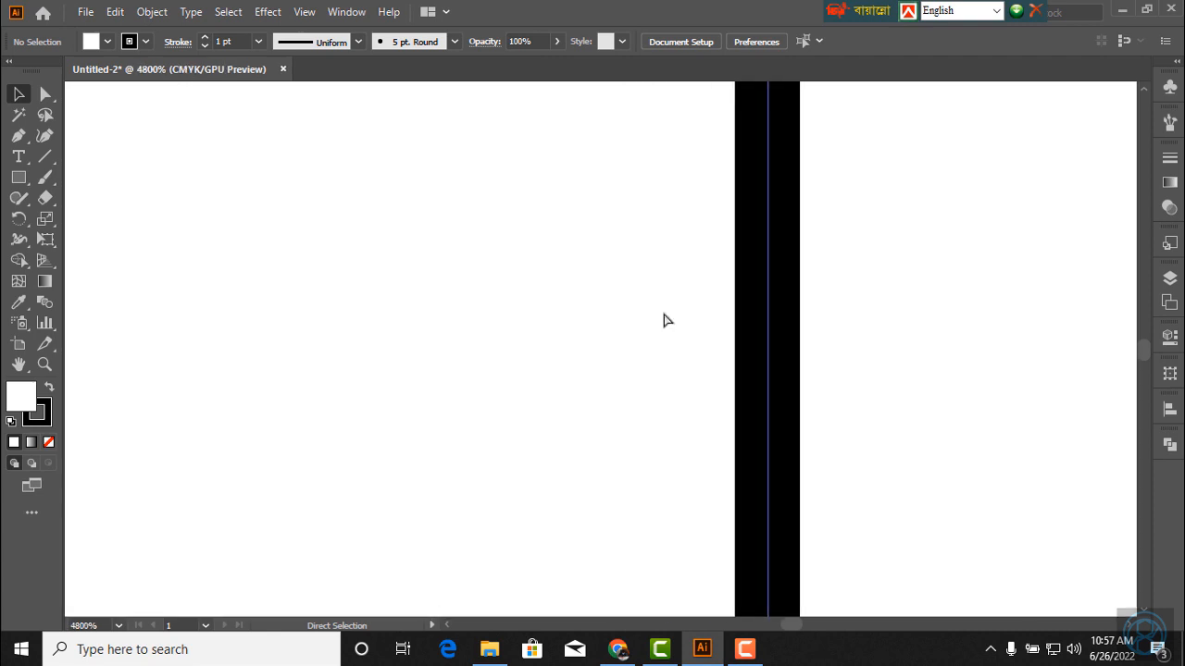
# - Zoom out stepwise to 12.5% to view the whole page and fit the artboard in the window
pyautogui.hotkey('ctrl', '-')
pyautogui.hotkey('ctrl', '-')
pyautogui.hotkey('ctrl', '-')
pyautogui.hotkey('ctrl', '-')
pyautogui.hotkey('ctrl', '-')
pyautogui.hotkey('ctrl', '-')
pyautogui.hotkey('ctrl', '-')
pyautogui.hotkey('ctrl', '-')
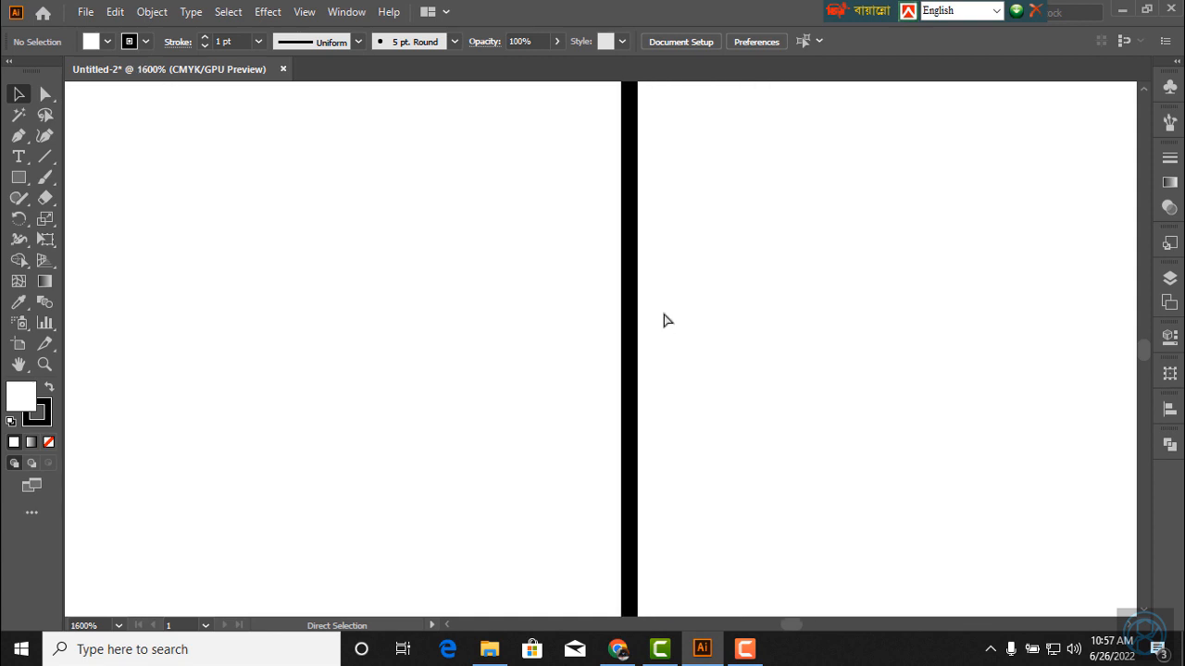
pyautogui.hotkey('ctrl', '-')
pyautogui.hotkey('ctrl', '-')
pyautogui.hotkey('ctrl', '-')
pyautogui.hotkey('ctrl', '-')
pyautogui.hotkey('ctrl', '-')
pyautogui.hotkey('ctrl', '-')
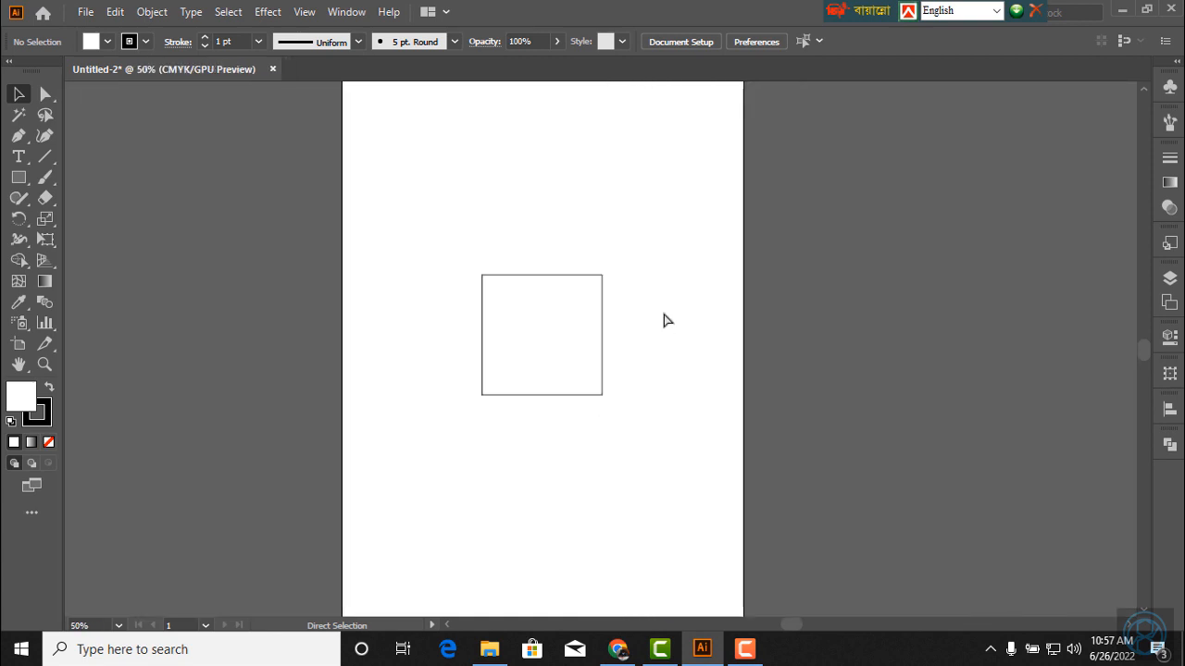
pyautogui.hotkey('ctrl', '-')
pyautogui.hotkey('ctrl', '-')
pyautogui.hotkey('ctrl', '-')
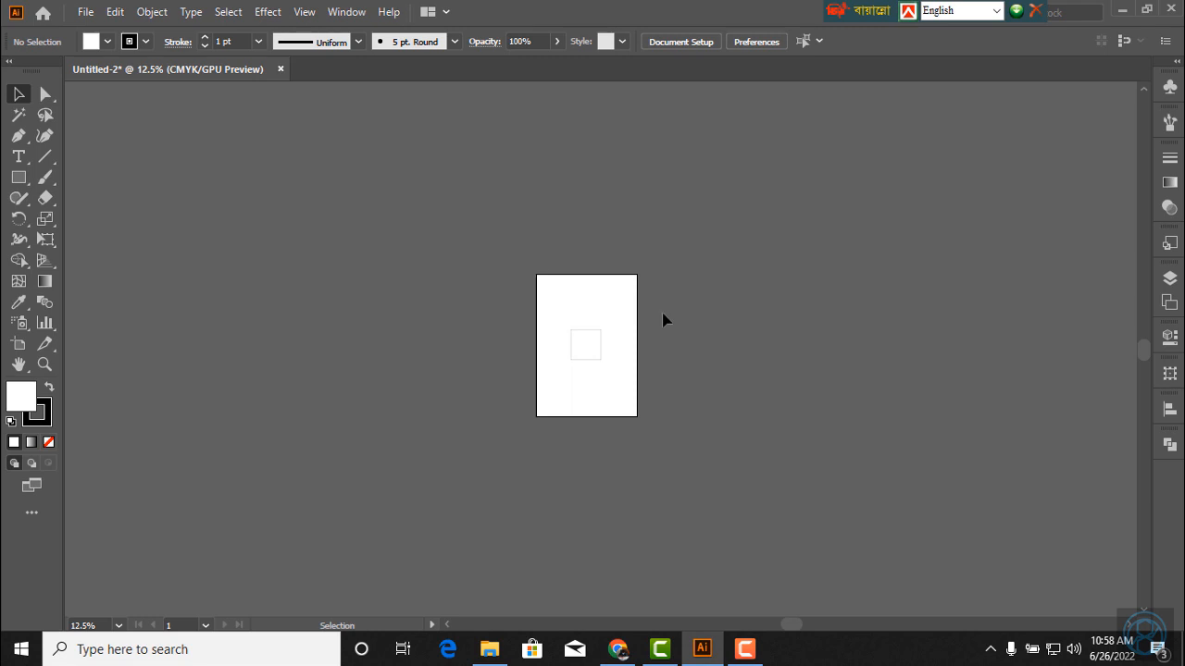
pyautogui.hotkey('ctrl', '0')
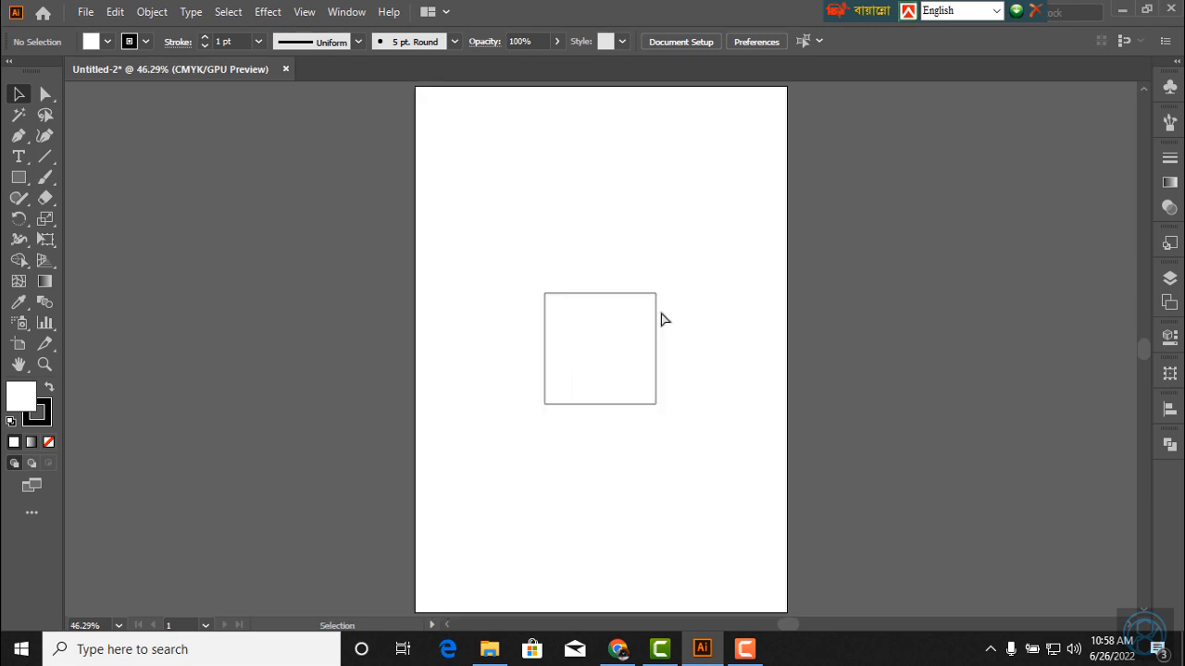
# - Select the rectangle in the middle of the artboard with the Selection tool
pyautogui.moveTo(659, 647)
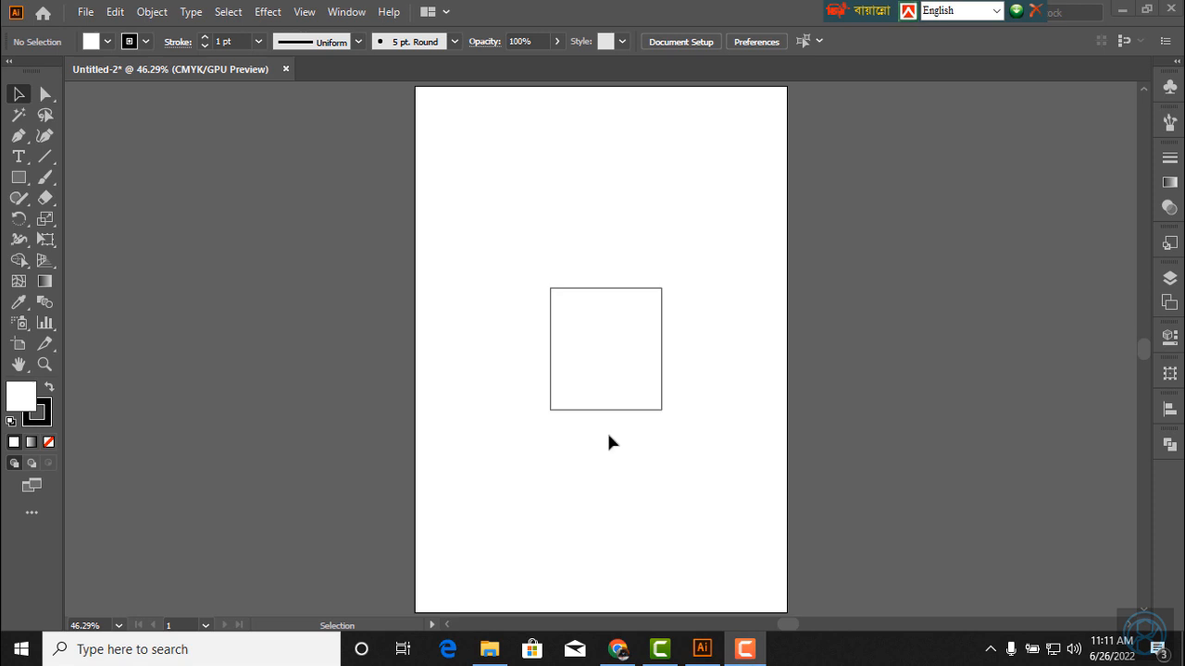
pyautogui.click(18, 95)
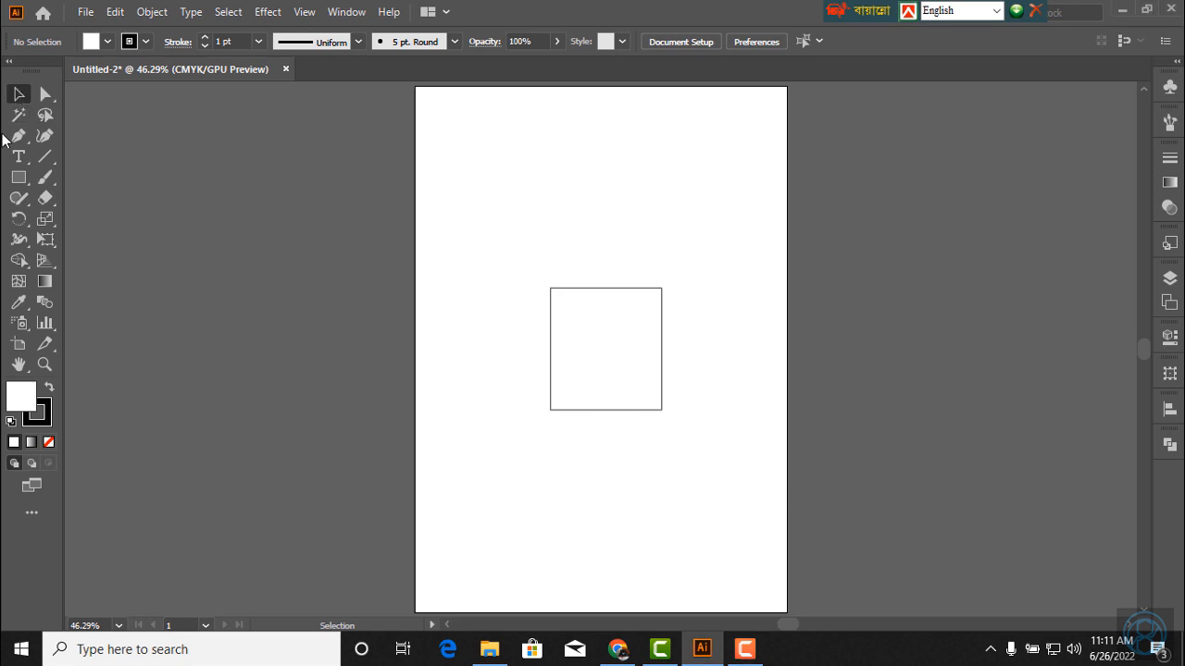
pyautogui.click(662, 310)
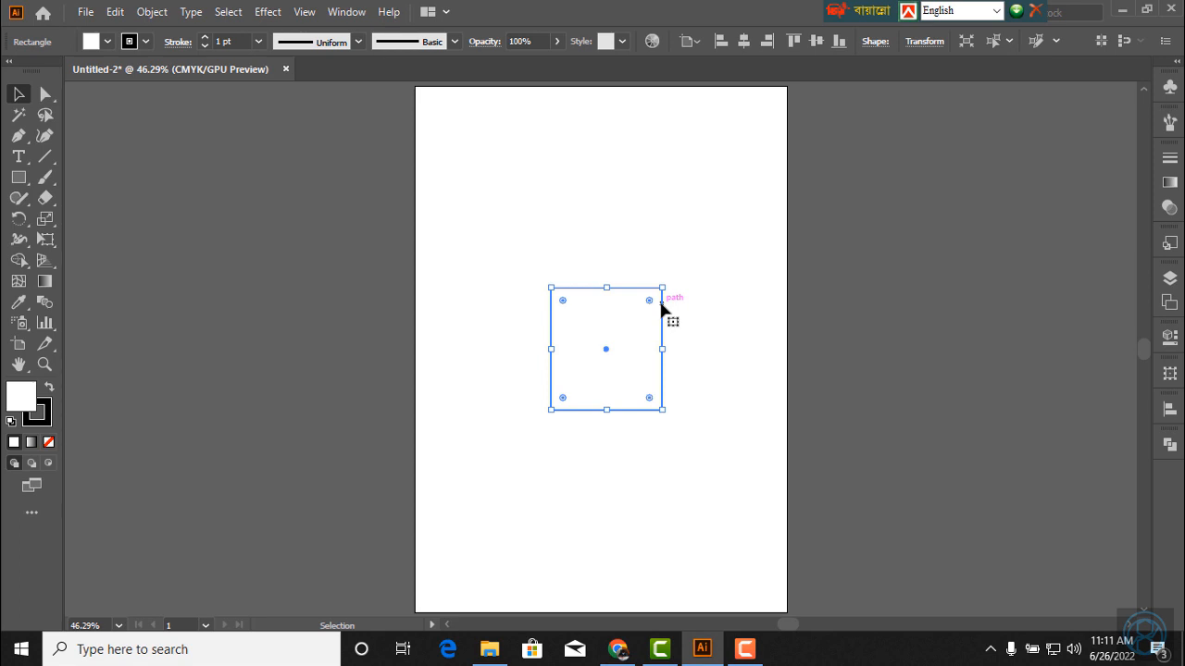
pyautogui.click(708, 323)
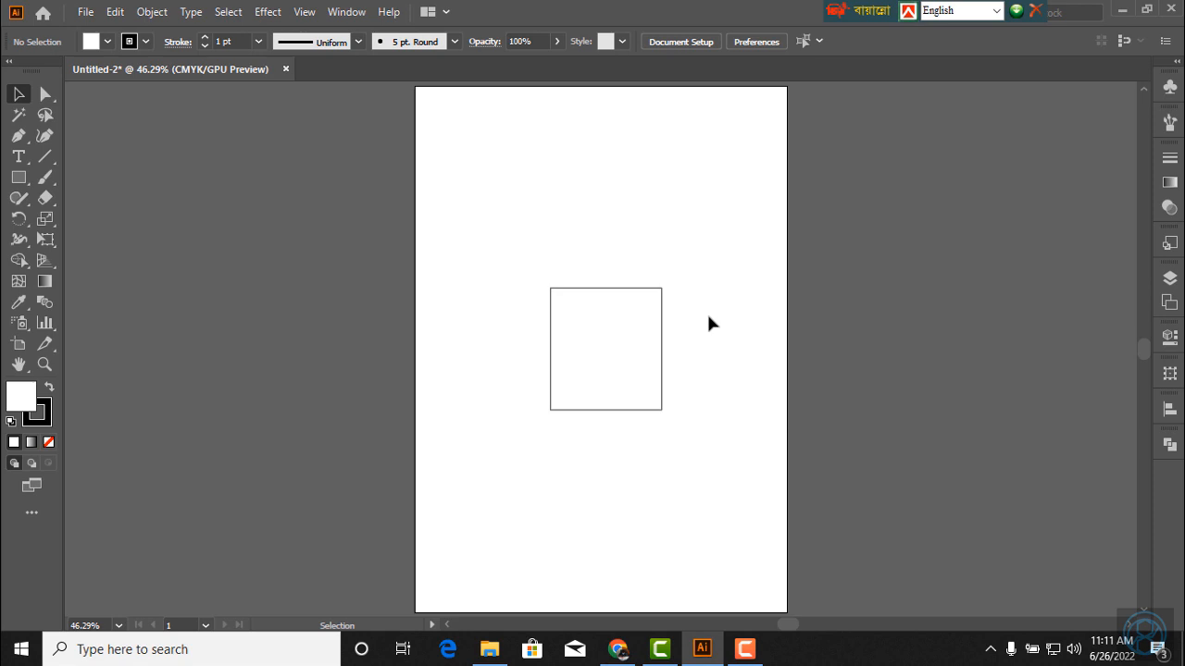
pyautogui.click(661, 320)
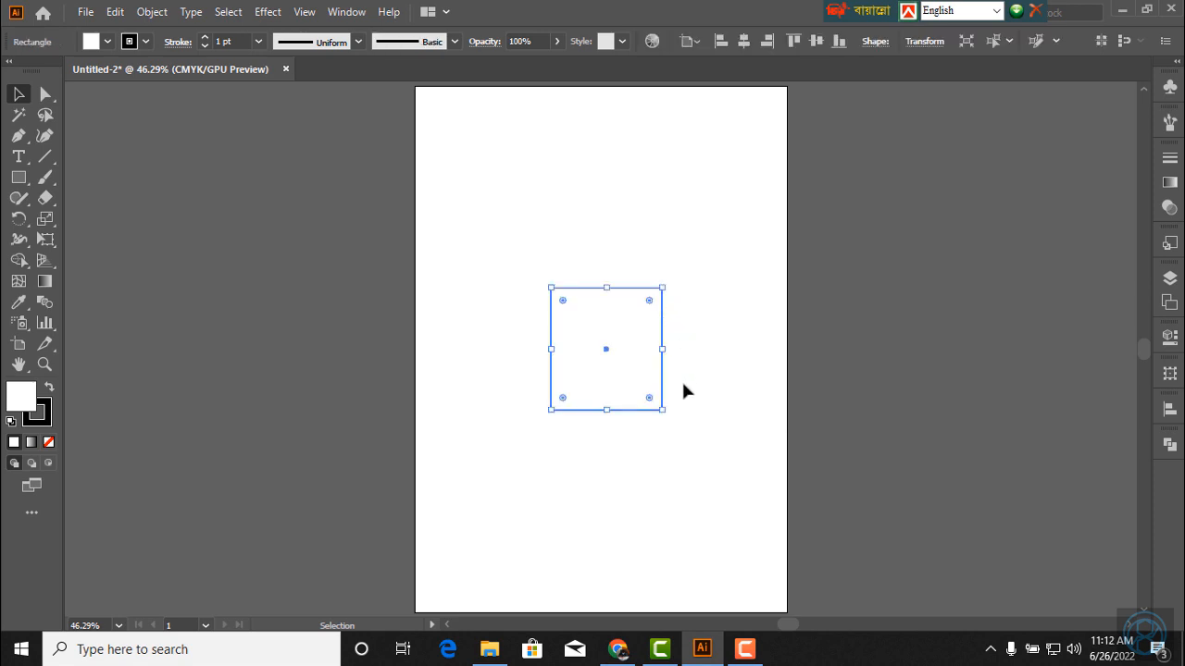
# - Try scaling the selected rectangle freely outward from its lower-right corner and return the corner to its starting point
pyautogui.moveTo(662, 409)
pyautogui.mouseDown()
pyautogui.moveTo(643, 367)
pyautogui.moveTo(732, 296)
pyautogui.moveTo(727, 431)
pyautogui.moveTo(613, 378)
pyautogui.moveTo(690, 373)
pyautogui.moveTo(706, 389)
pyautogui.moveTo(679, 411)
pyautogui.mouseUp()
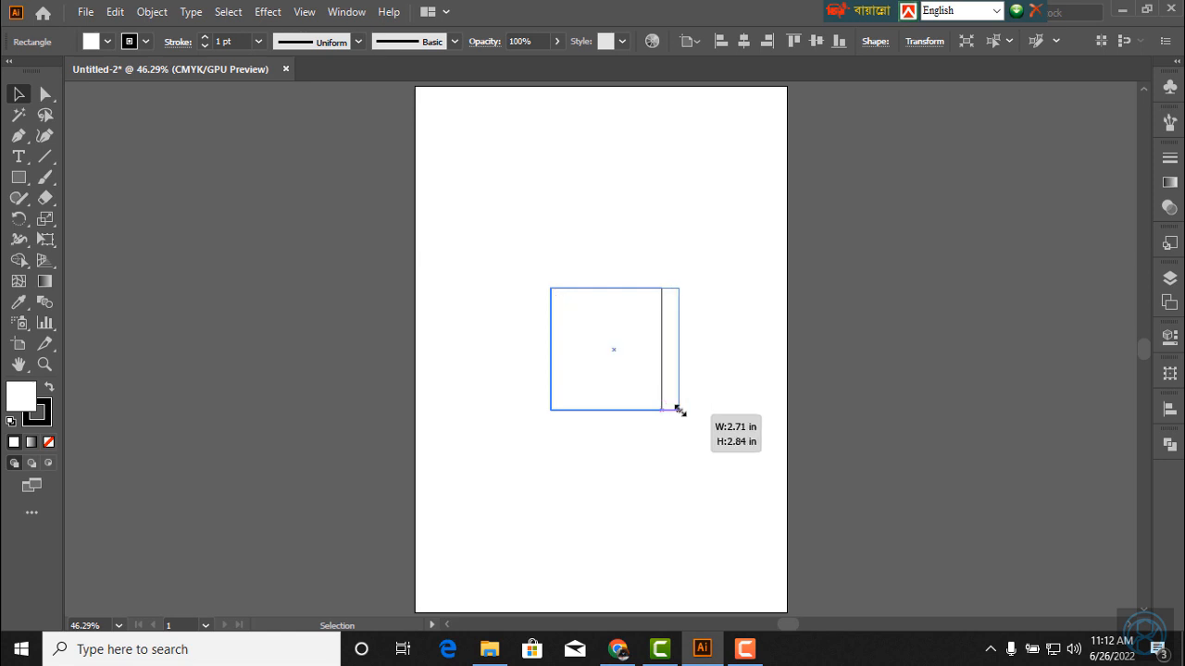
pyautogui.moveTo(678, 411); pyautogui.dragTo(680, 413)
pyautogui.moveTo(680, 414)
pyautogui.mouseDown()
pyautogui.moveTo(725, 449)
pyautogui.moveTo(700, 423)
pyautogui.mouseUp()
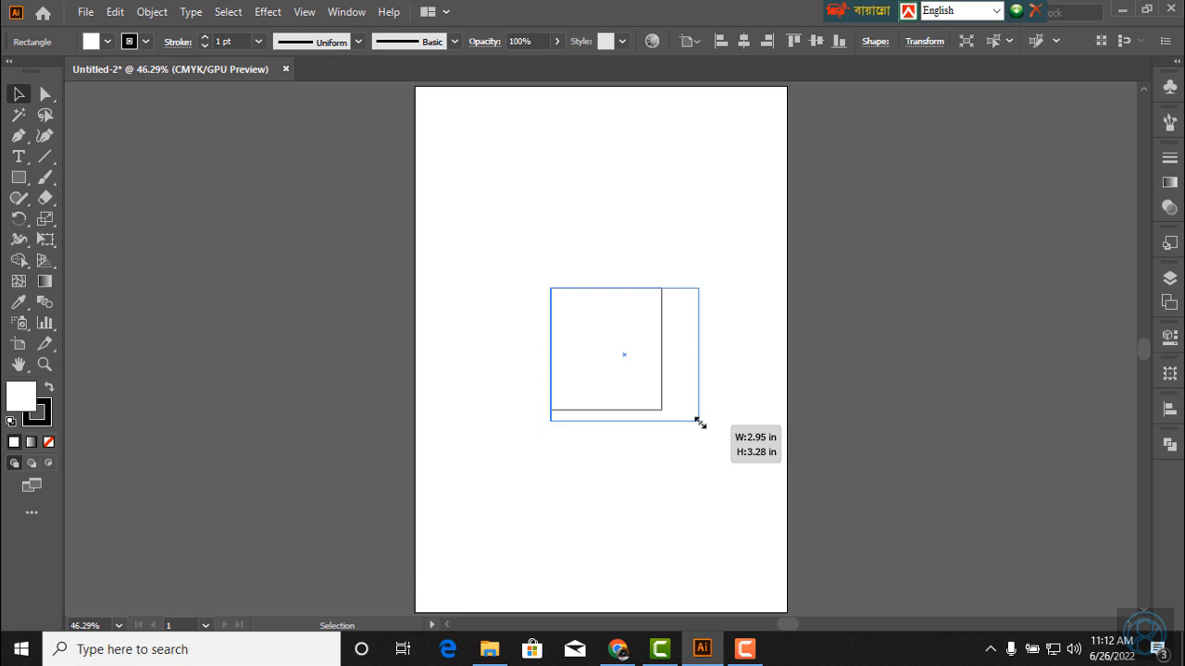
pyautogui.moveTo(701, 423); pyautogui.dragTo(663, 411)
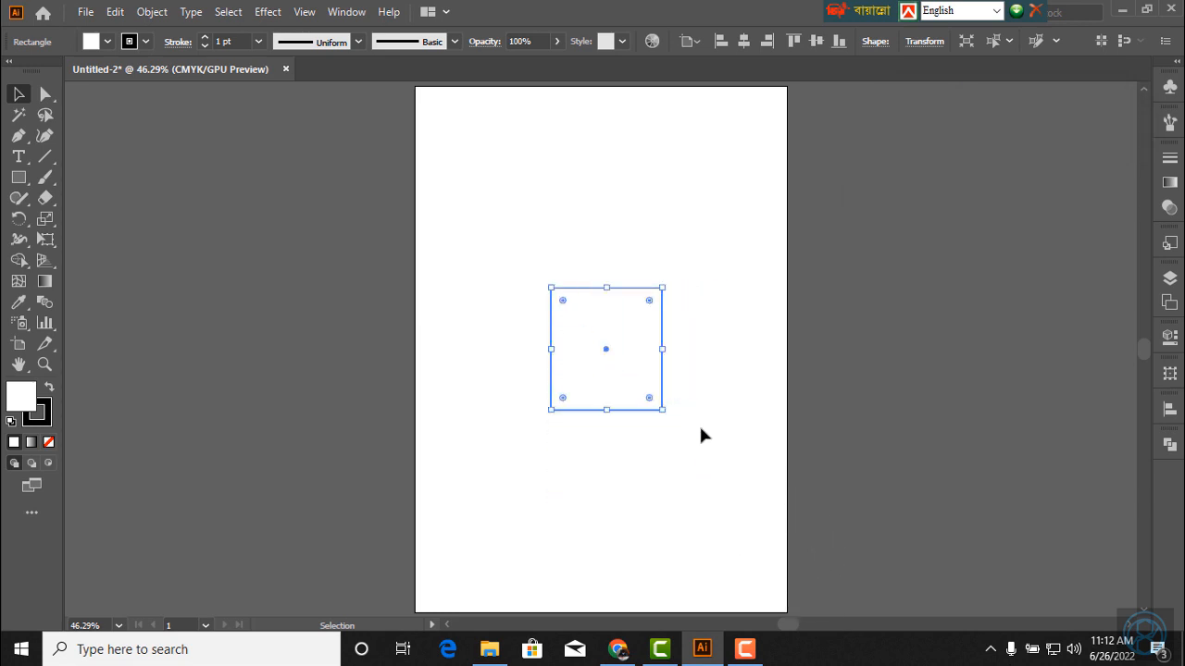
# - Reselect the rectangle in the middle of the artboard, scale it down from its lower-right corner, and deselect it
pyautogui.click(699, 432)
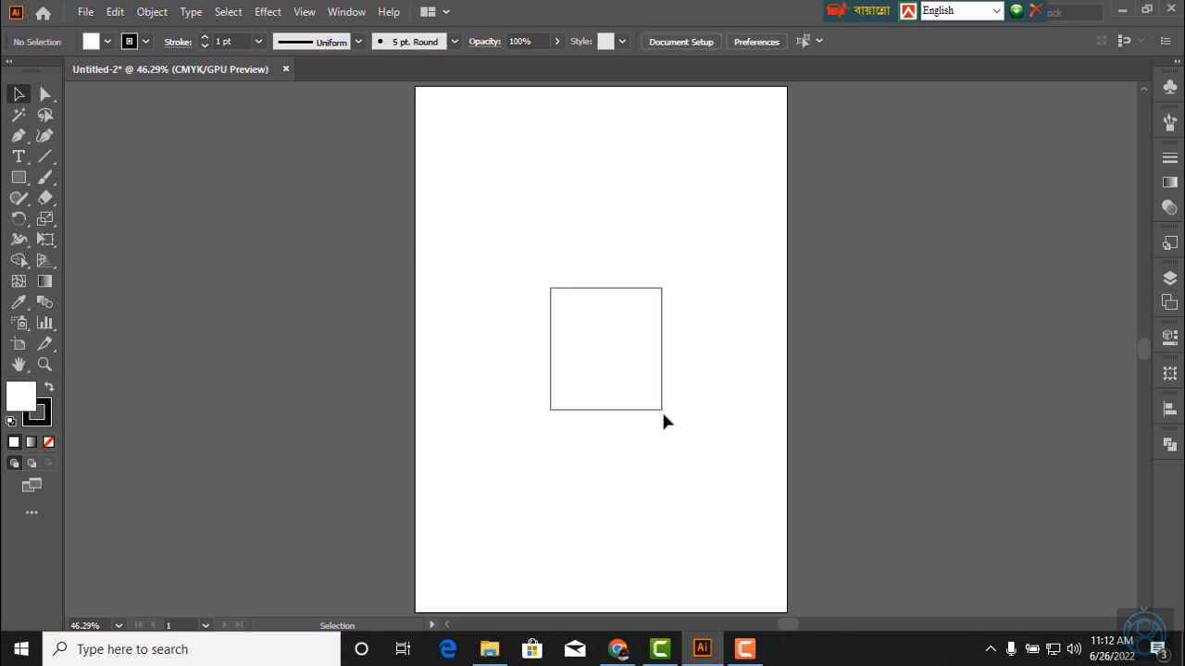
pyautogui.click(660, 409)
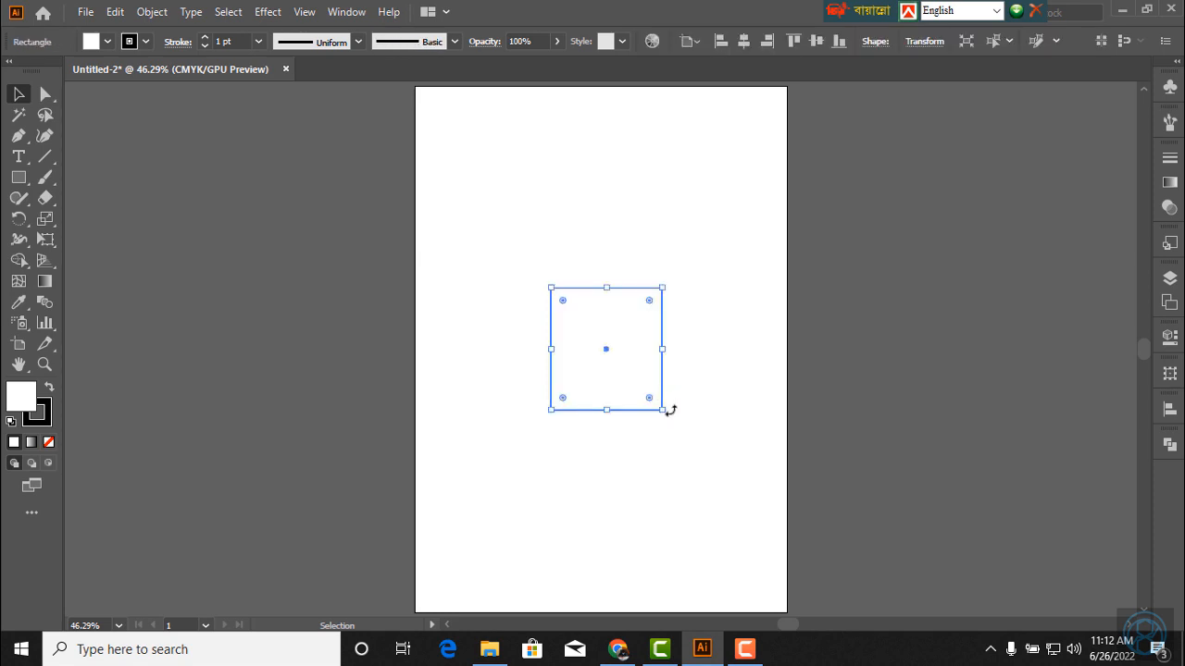
pyautogui.moveTo(668, 417); pyautogui.dragTo(548, 290)
pyautogui.click(576, 277)
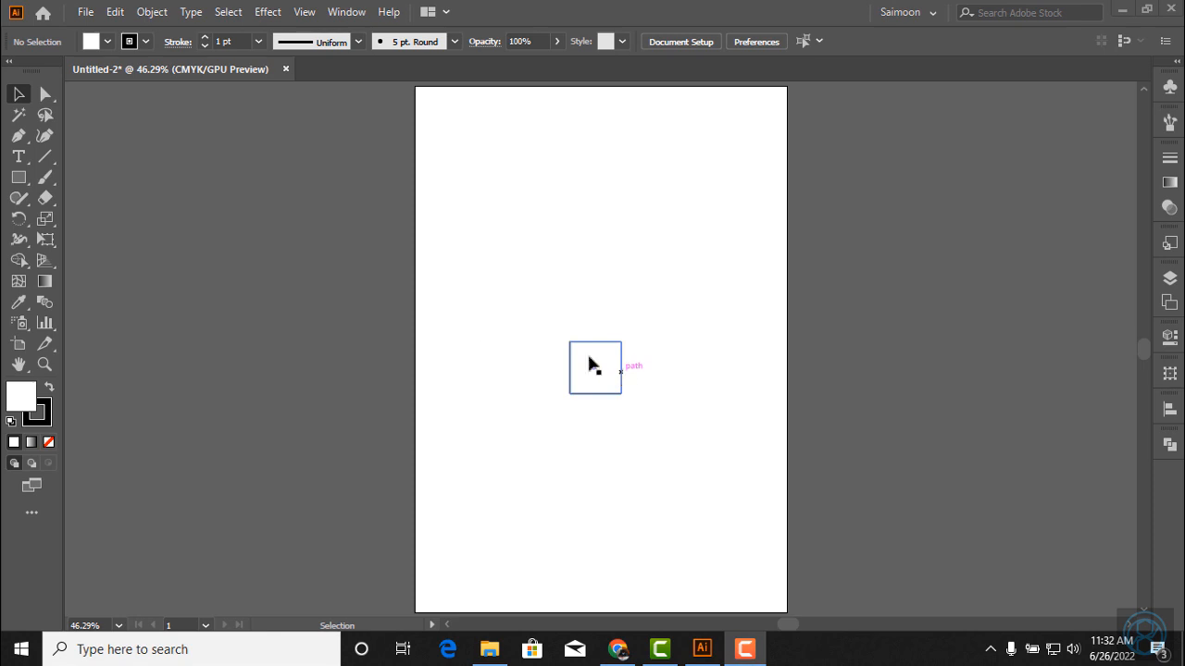
# - Move the small square upward and copy it into a two-by-two arrangement of squares with the Selection tool
pyautogui.click(18, 94)
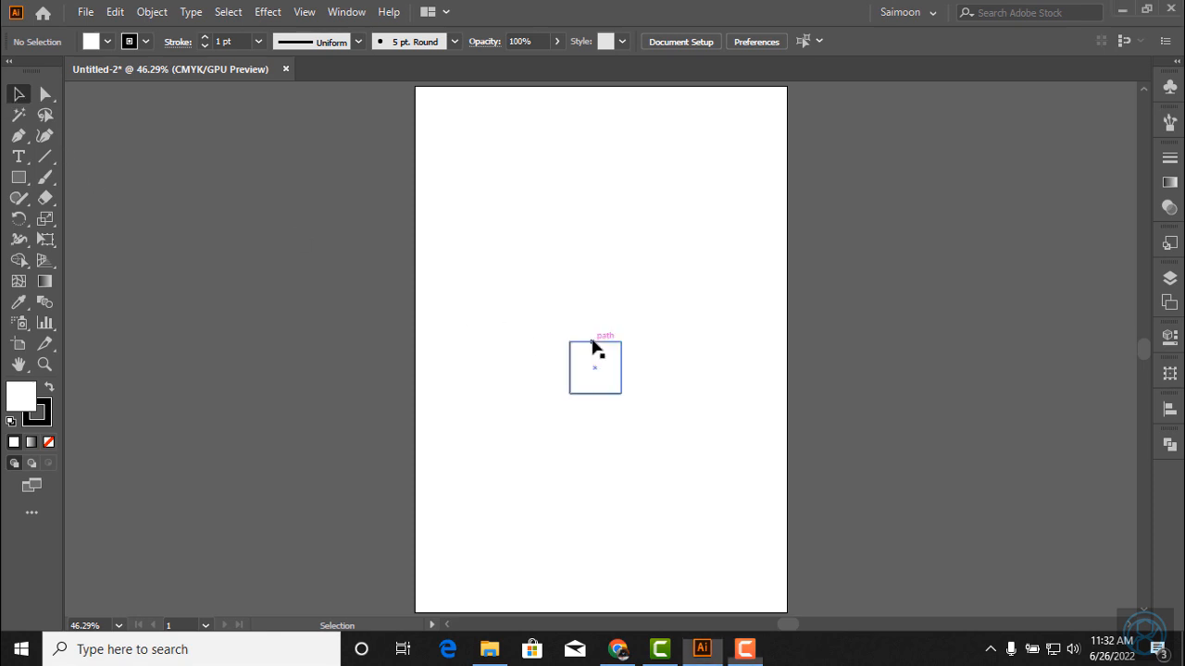
pyautogui.click(598, 344)
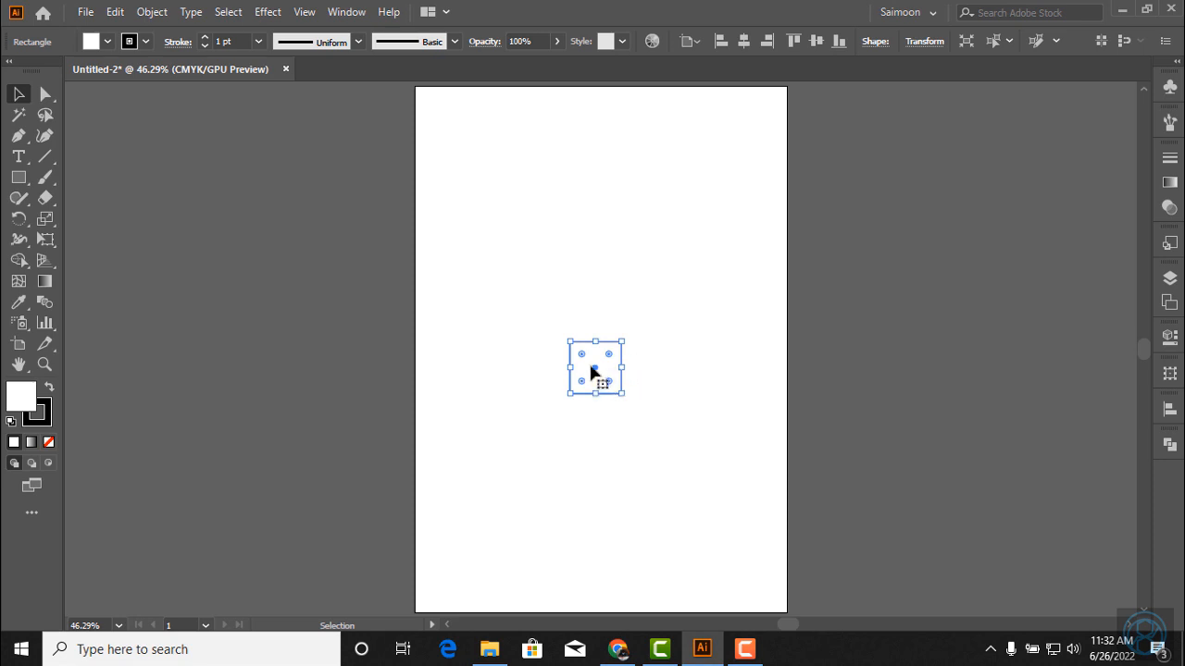
pyautogui.moveTo(595, 373); pyautogui.dragTo(619, 304)
pyautogui.moveTo(620, 306); pyautogui.dragTo(703, 301)
pyautogui.click(679, 373)
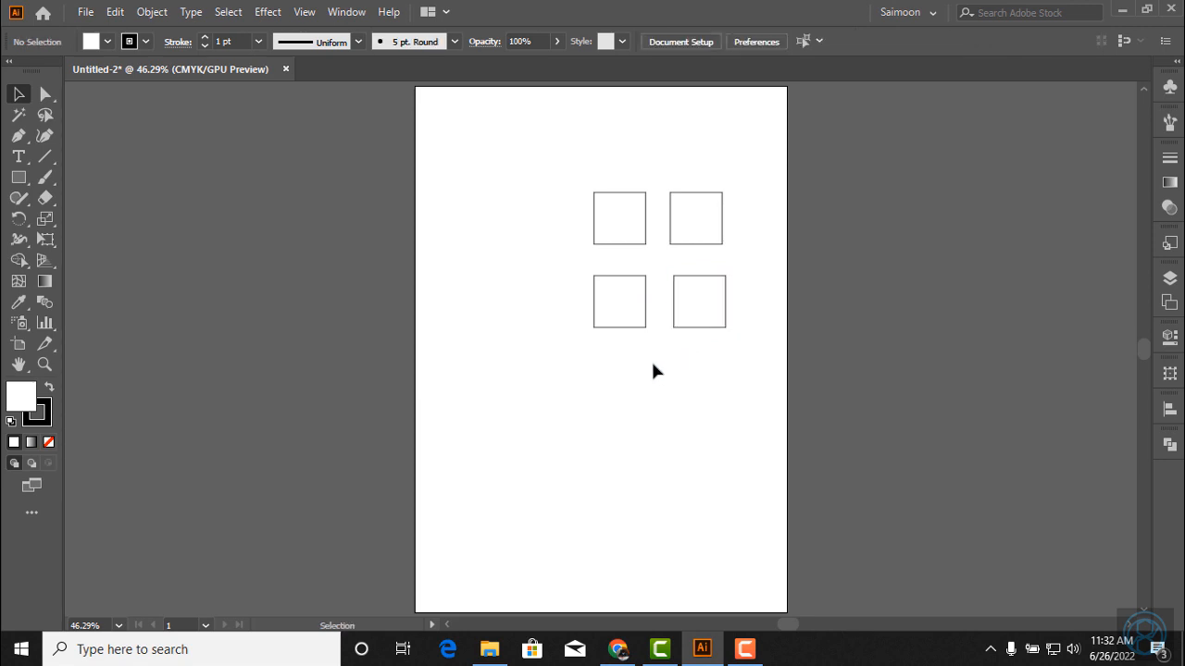
# - Undo the square copies until a single square remains, and clear the selection
pyautogui.hotkey('ctrl', 'z')
pyautogui.hotkey('ctrl', 'z')
pyautogui.hotkey('ctrl', 'z')
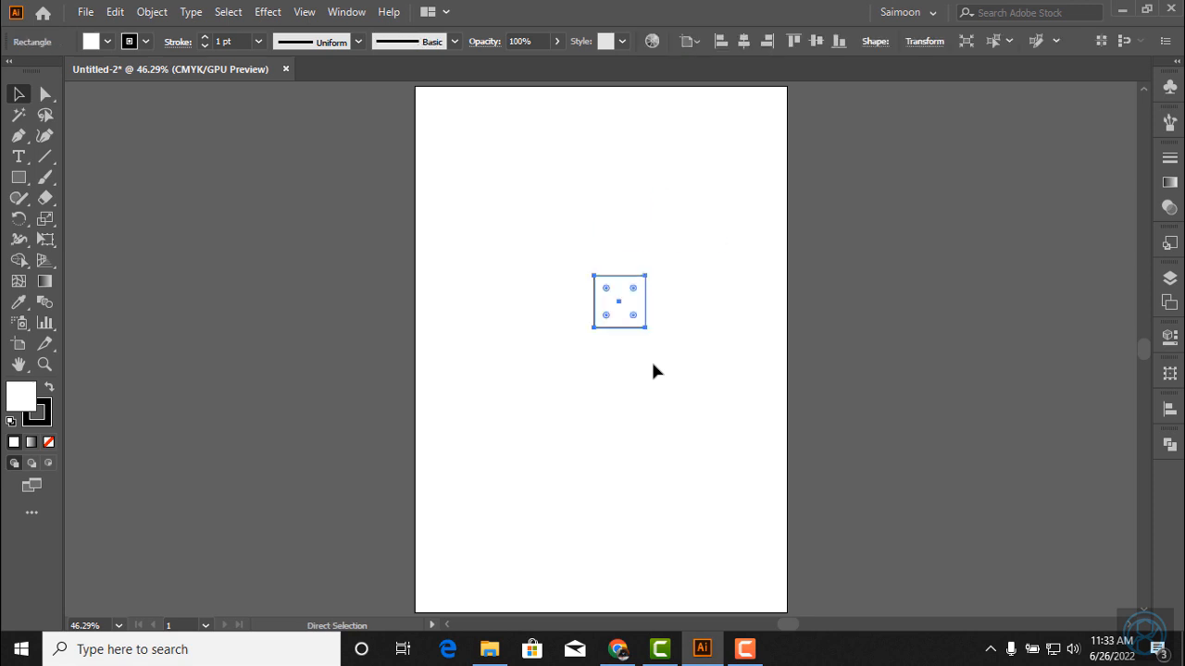
pyautogui.click(652, 364)
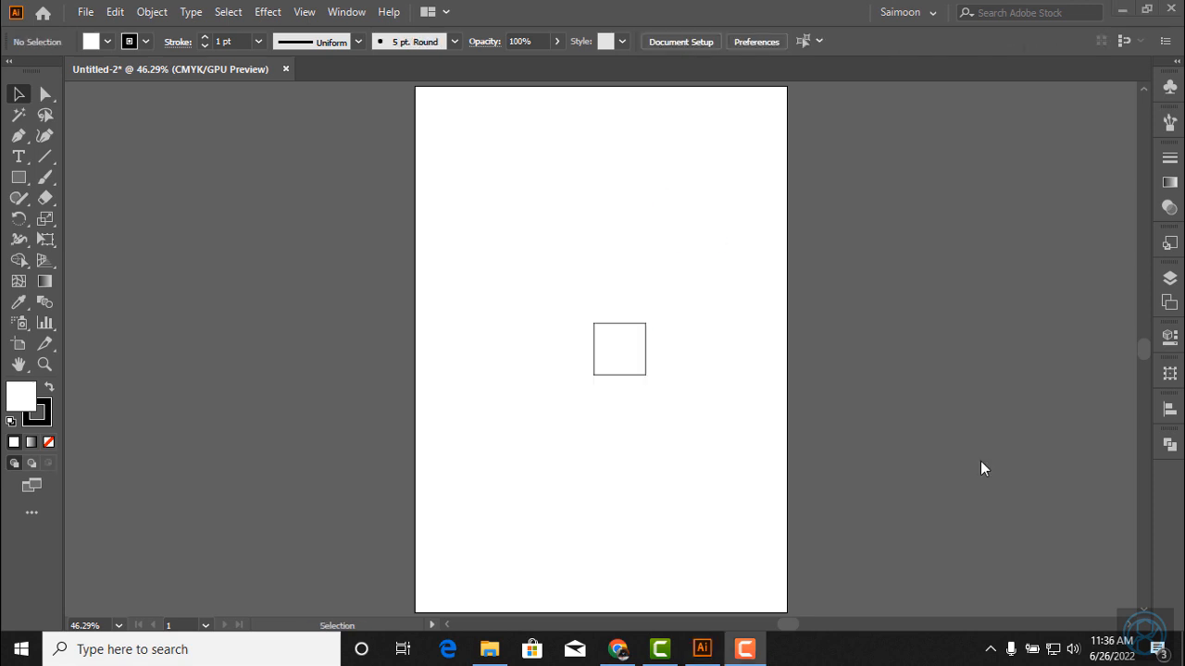
# - Try placing a copy of the square above the original and delete that copy
pyautogui.click(618, 324)
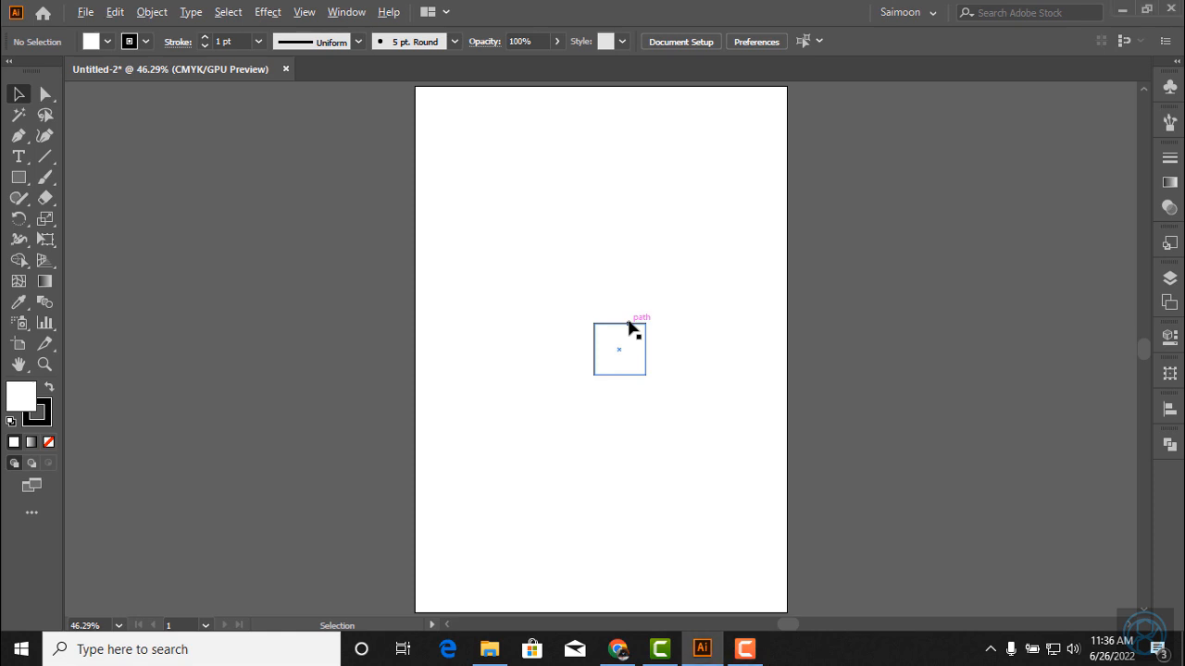
pyautogui.moveTo(626, 325); pyautogui.dragTo(648, 246)
pyautogui.press('Delete')
# - Move the square into the artboard's upper-left corner and scale it down from its lower-right corner
pyautogui.click(626, 330)
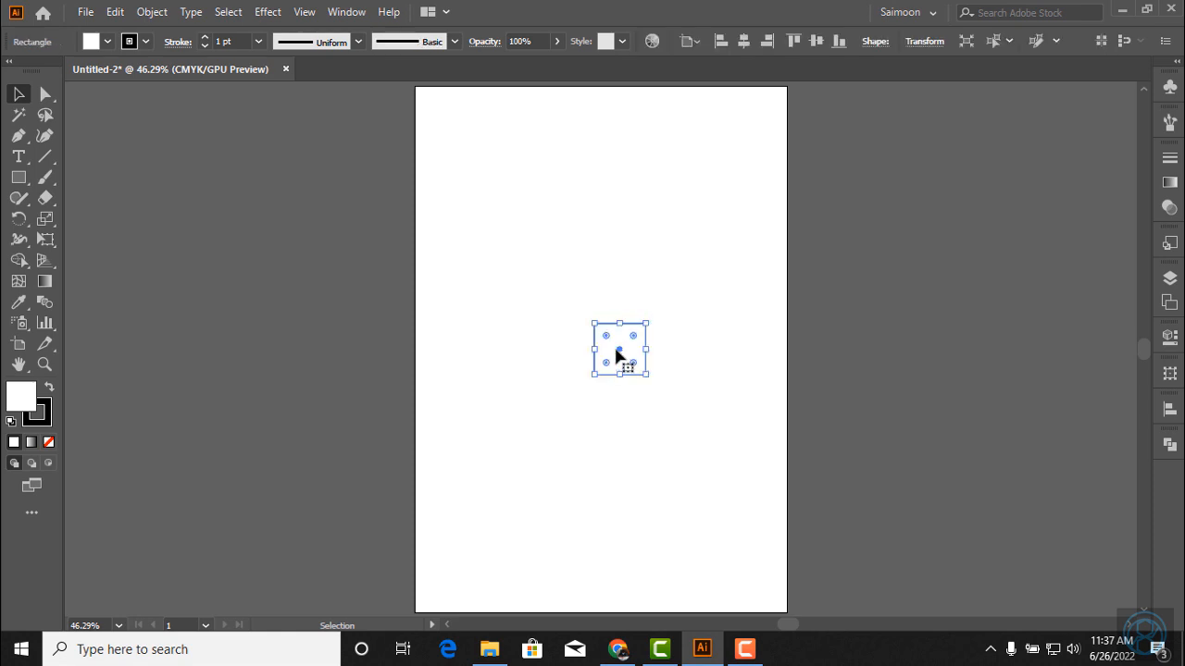
pyautogui.moveTo(618, 354); pyautogui.dragTo(445, 117)
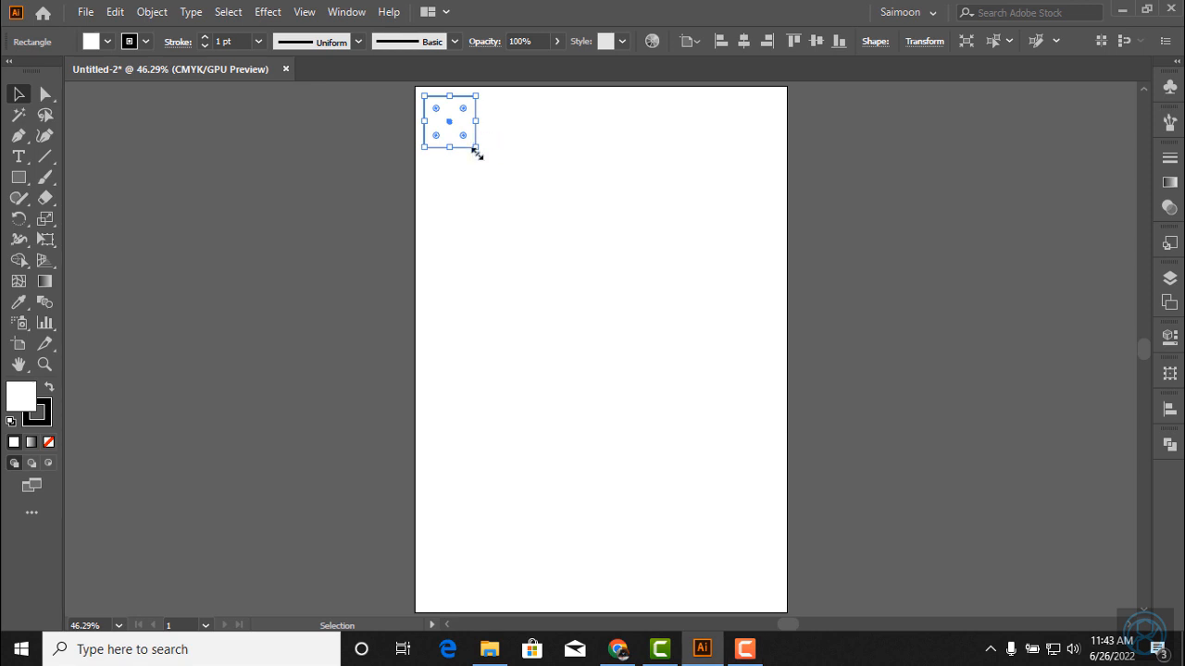
pyautogui.moveTo(474, 148); pyautogui.dragTo(446, 159)
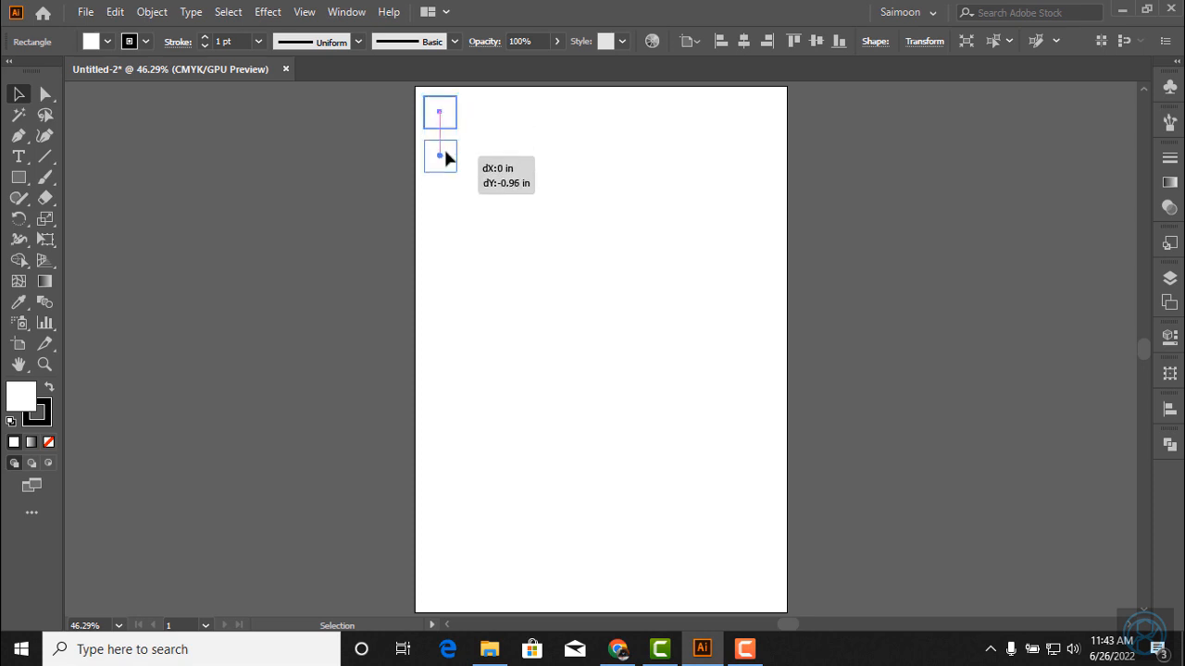
# - Copy the small square straight below itself with a narrow gap and repeat the transformation to form a column down the page
pyautogui.moveTo(445, 152); pyautogui.dragTo(448, 147)
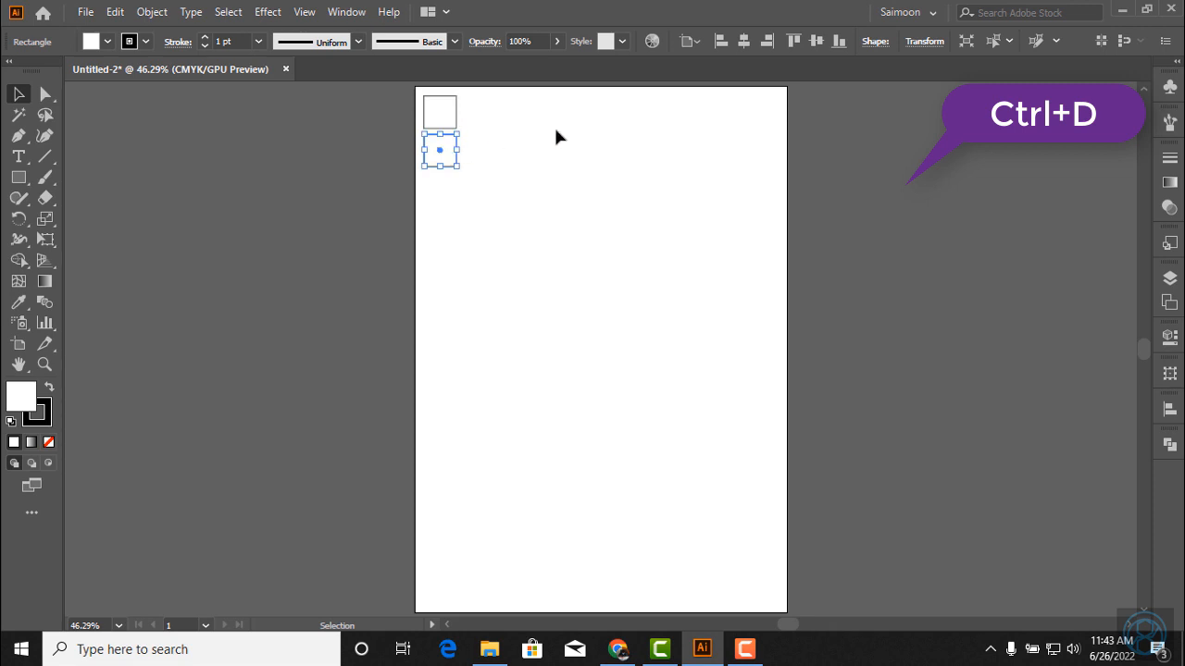
pyautogui.press('a')
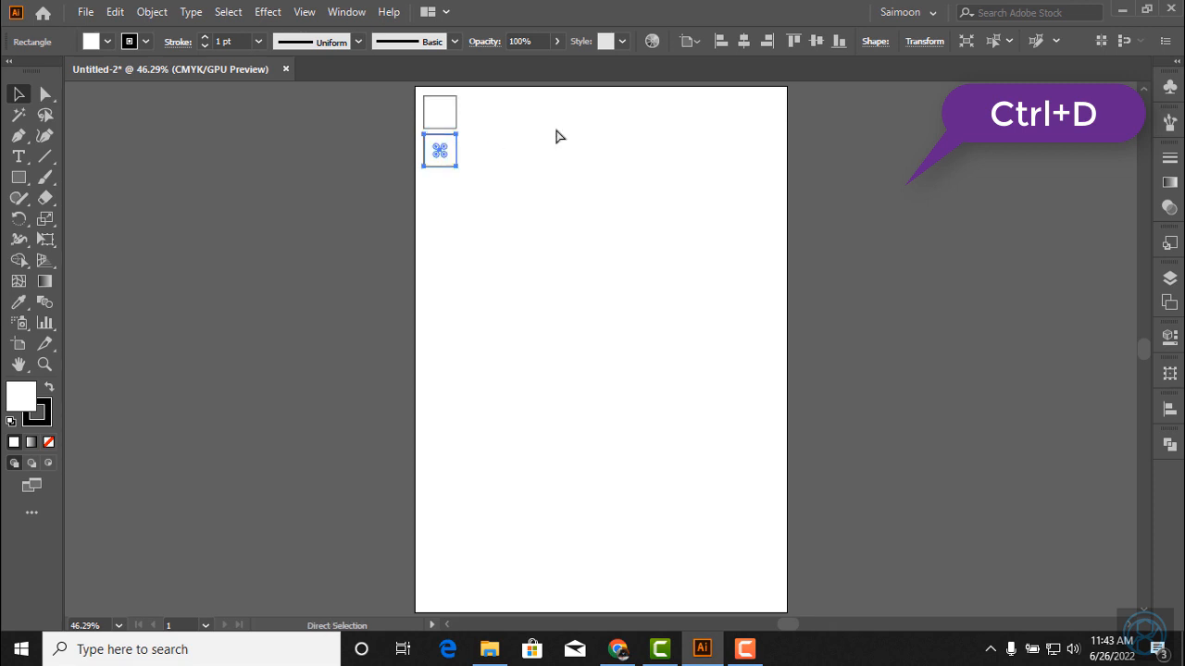
pyautogui.hotkey('ctrl', 'd')
pyautogui.hotkey('ctrl', 'd')
pyautogui.hotkey('ctrl', 'd')
pyautogui.hotkey('ctrl', 'd')
pyautogui.hotkey('ctrl', 'd')
pyautogui.hotkey('ctrl', 'd')
pyautogui.hotkey('ctrl', 'd')
pyautogui.hotkey('ctrl', 'd')
pyautogui.hotkey('ctrl', 'd')
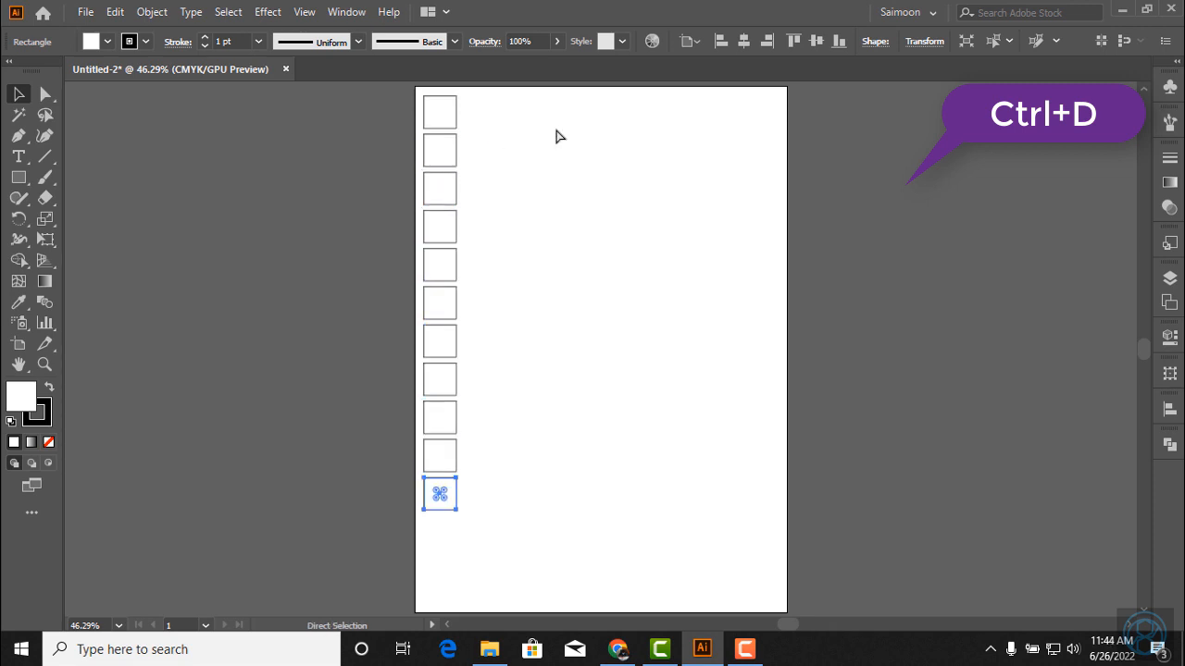
pyautogui.hotkey('ctrl', 'd')
pyautogui.hotkey('ctrl', 'd')
pyautogui.hotkey('ctrl', 'd')
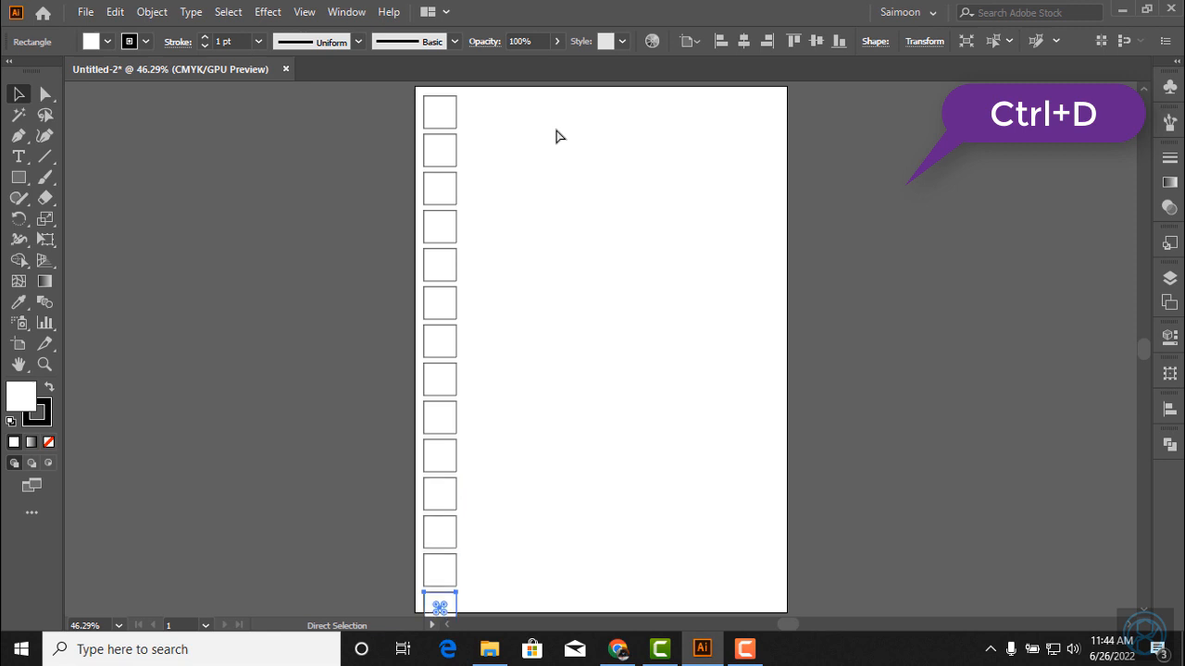
# - Check the lower end of the column and remove the last square that extends past the artboard
pyautogui.press('v')
pyautogui.scroll(-2, 549, 125)
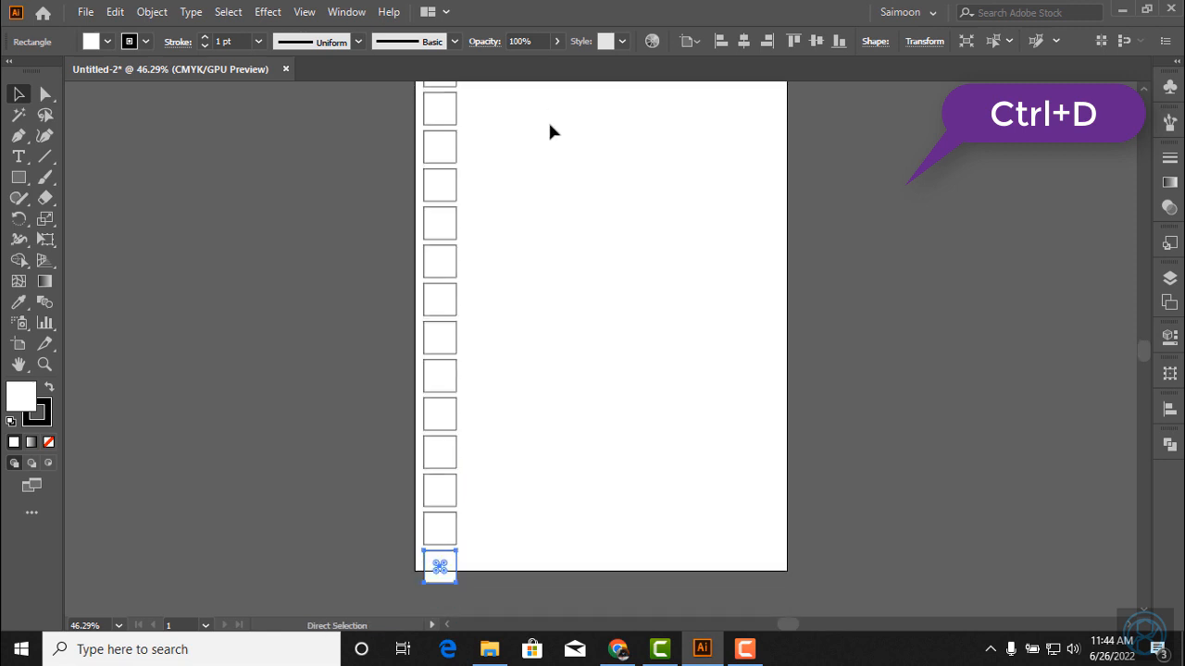
pyautogui.scroll(1, 550, 139)
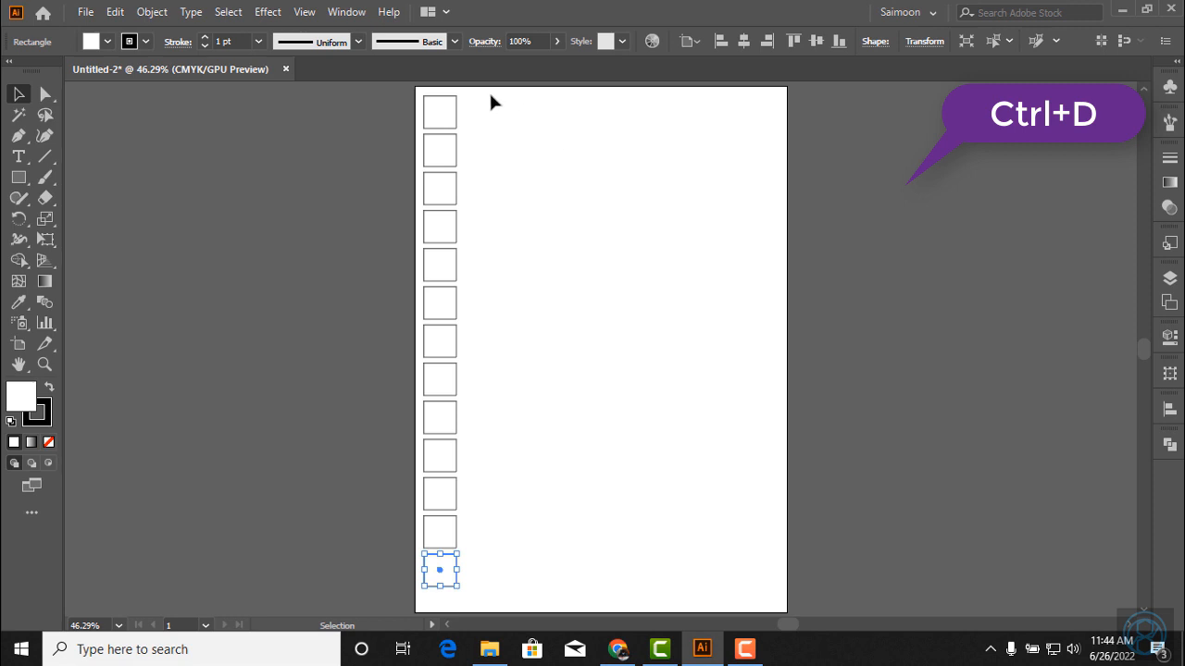
# - Select the whole column, copy it to the right with a narrow gap, and repeat the transformation until ten columns span the artboard
pyautogui.moveTo(491, 96); pyautogui.dragTo(448, 588)
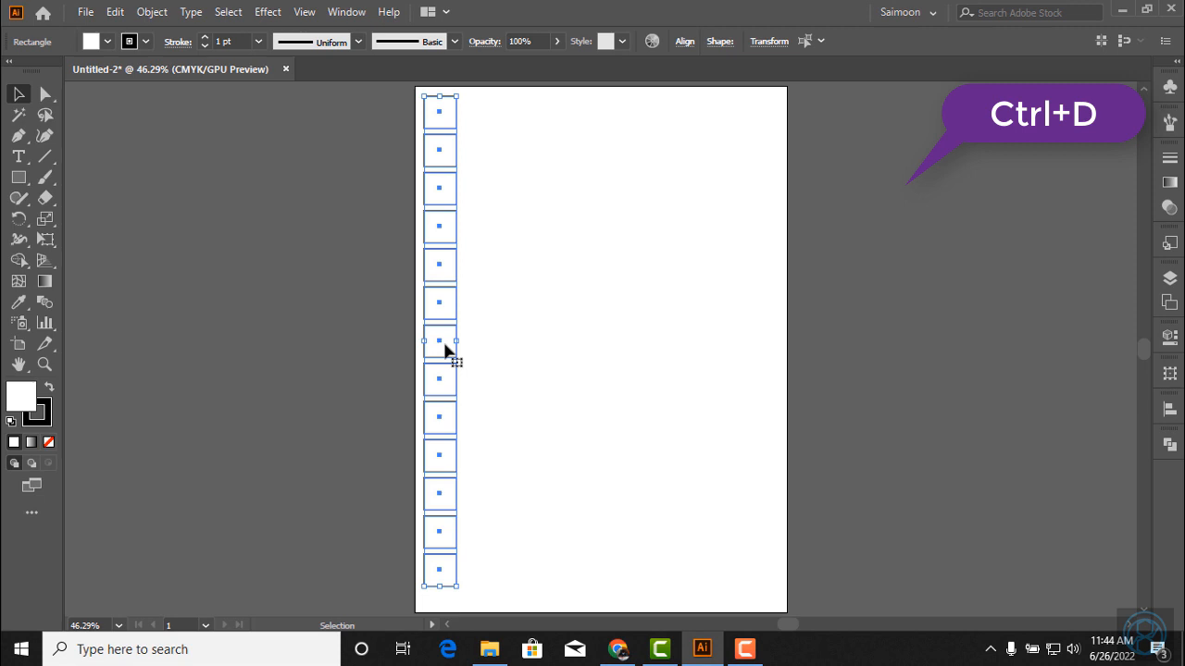
pyautogui.moveTo(444, 349); pyautogui.dragTo(483, 342)
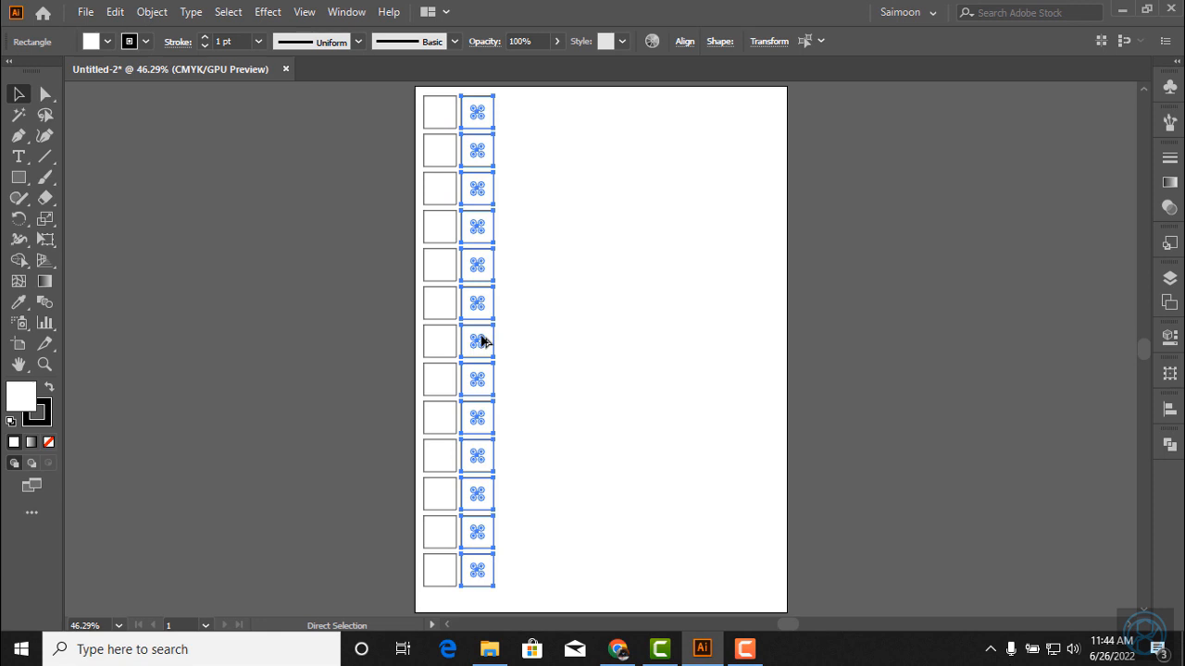
pyautogui.hotkey('ctrl', 'd')
pyautogui.hotkey('ctrl', 'd')
pyautogui.hotkey('ctrl', 'd')
pyautogui.hotkey('ctrl', 'd')
pyautogui.hotkey('ctrl', 'd')
pyautogui.hotkey('ctrl', 'd')
pyautogui.hotkey('ctrl', 'd')
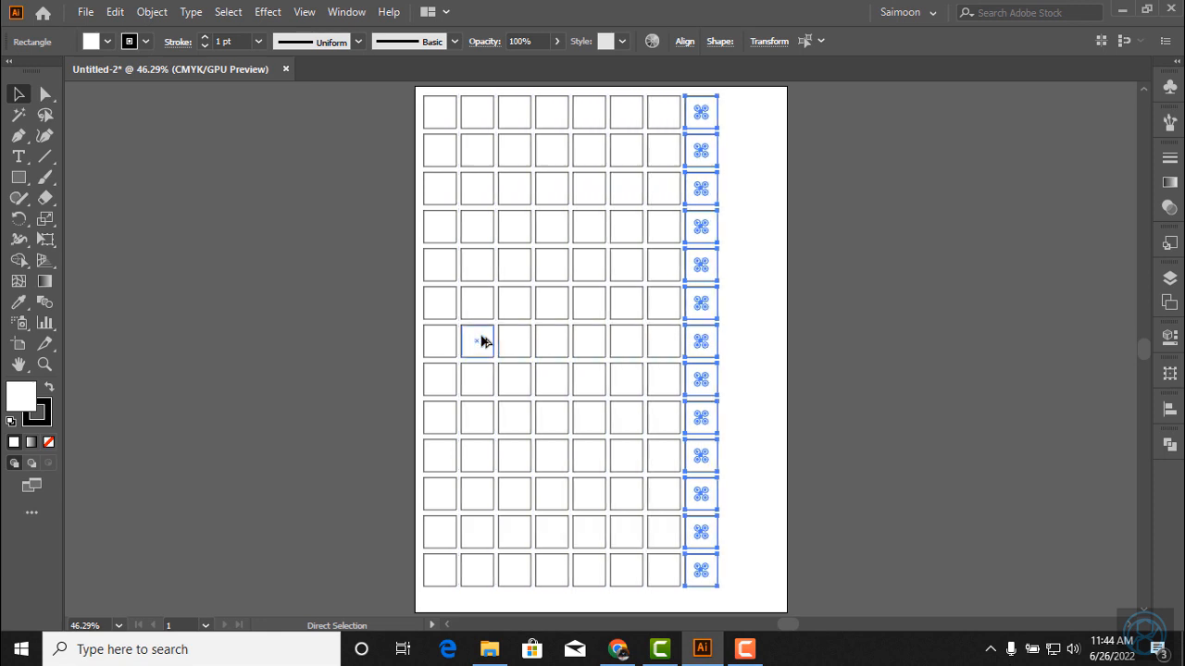
pyautogui.hotkey('ctrl', 'd')
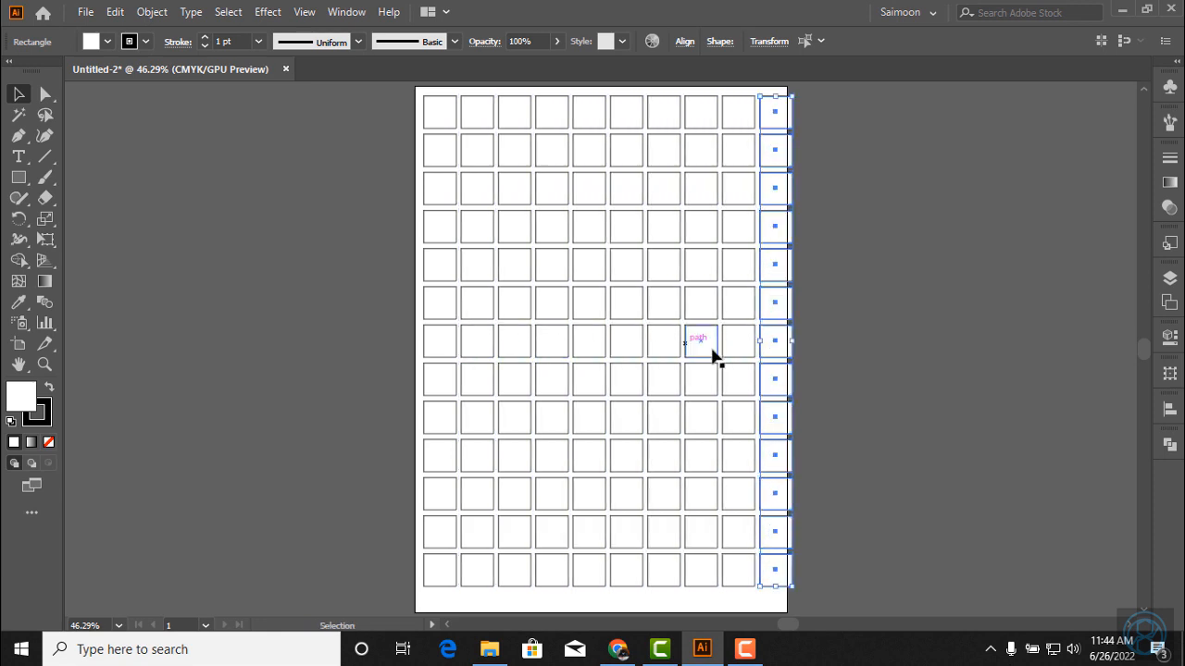
pyautogui.click(824, 357)
# - Zoom in to 600% to examine the gaps between the squares, and zoom back out to view the whole grid
pyautogui.hotkey('ctrl', '+')
pyautogui.hotkey('ctrl', '+')
pyautogui.hotkey('ctrl', '+')
pyautogui.hotkey('ctrl', '+')
pyautogui.hotkey('ctrl', '+')
pyautogui.hotkey('ctrl', '+')
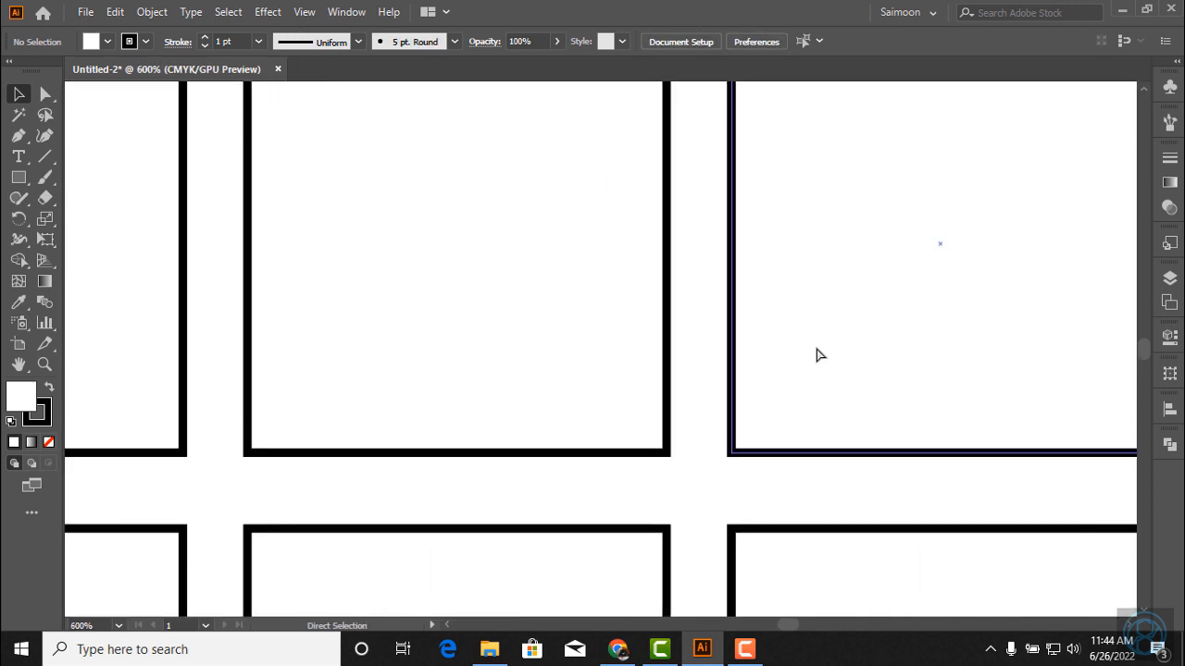
pyautogui.hotkey('ctrl', '-')
pyautogui.hotkey('ctrl', '-')
pyautogui.hotkey('ctrl', '-')
pyautogui.hotkey('ctrl', '-')
pyautogui.hotkey('ctrl', '-')
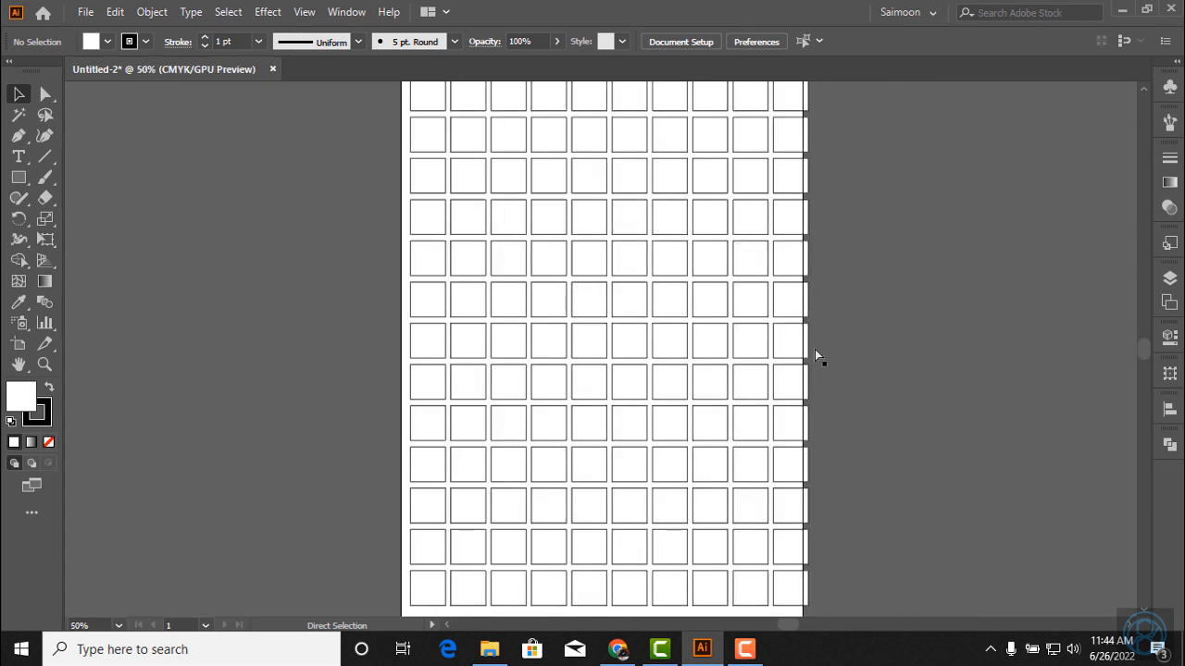
pyautogui.hotkey('ctrl', '-')
pyautogui.hotkey('ctrl', '-')
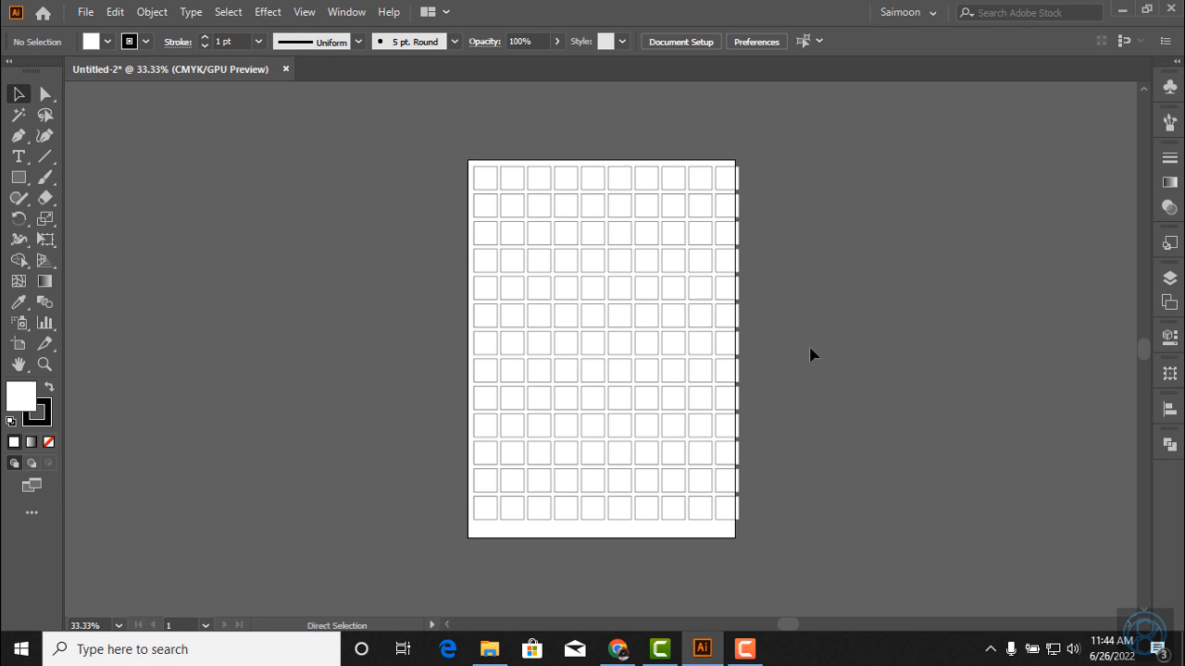
pyautogui.hotkey('ctrl', '+')
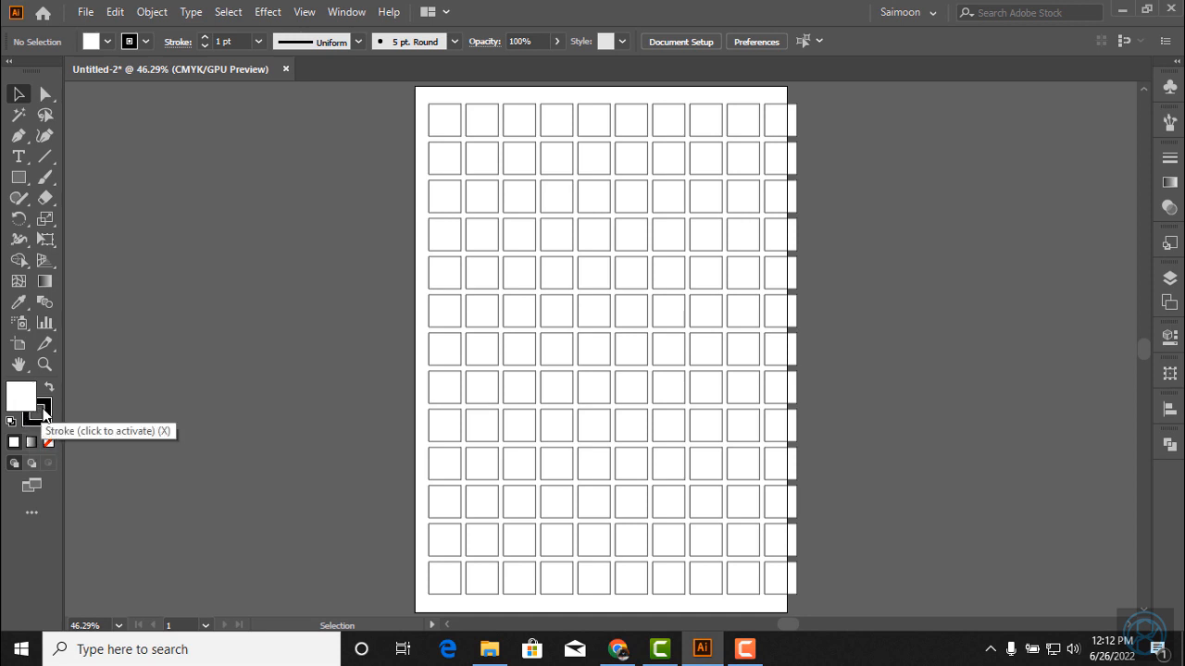
# - Draw a rectangle about 4.2 by 2.6 in on the empty canvas left of the artboard and set its stroke to None
pyautogui.click(19, 177)
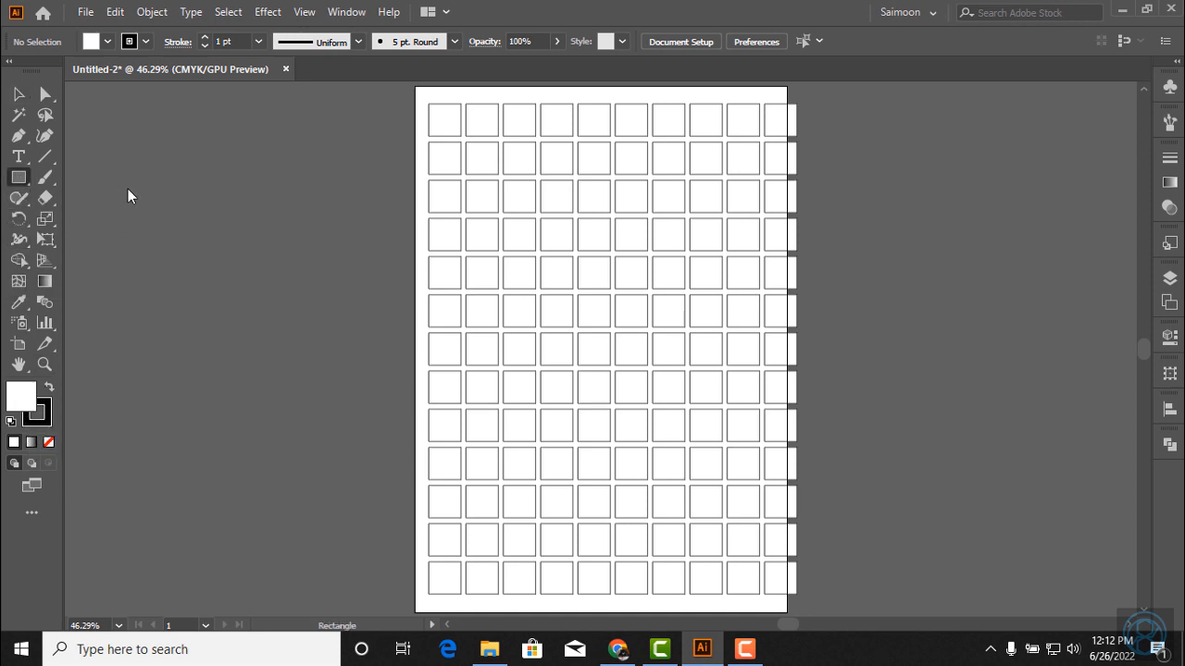
pyautogui.moveTo(128, 189)
pyautogui.mouseDown()
pyautogui.moveTo(214, 272)
pyautogui.moveTo(317, 306)
pyautogui.mouseUp()
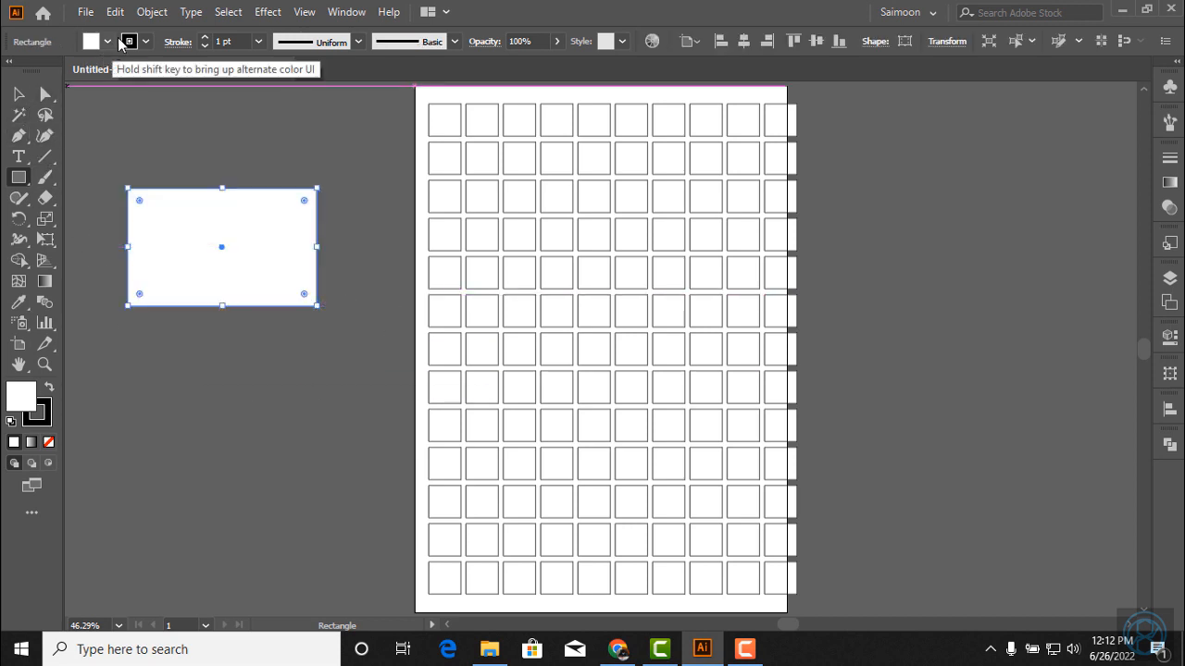
pyautogui.click(108, 42)
pyautogui.click(11, 72)
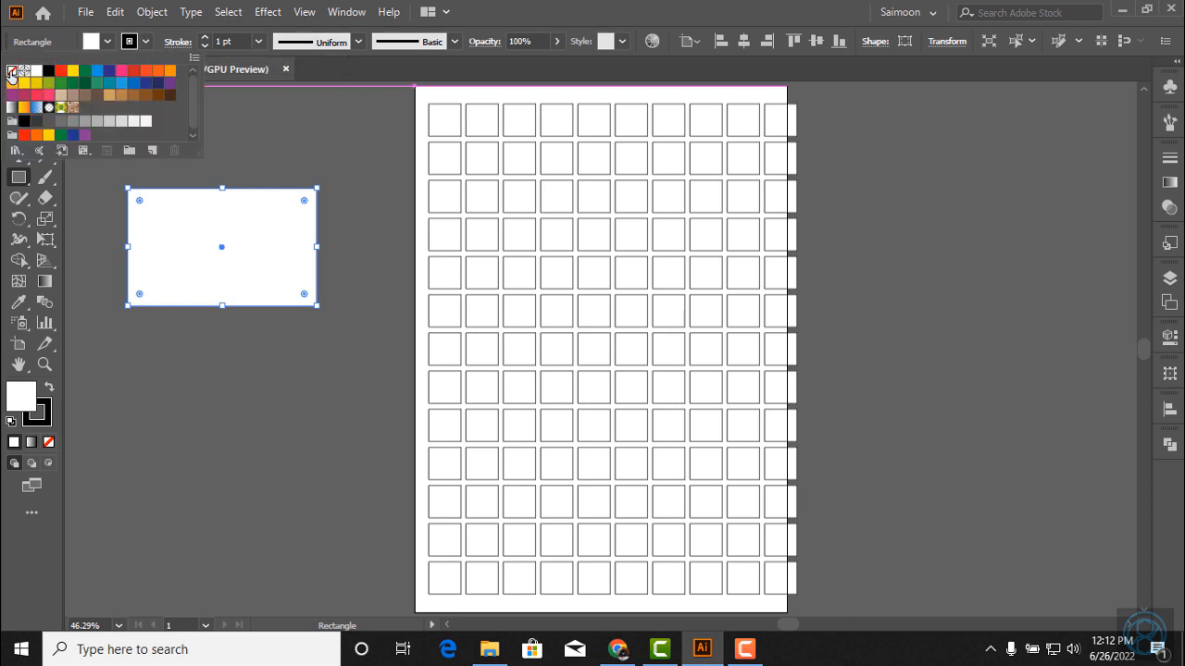
pyautogui.click(107, 47)
# - Set the new rectangle's fill to None and cancel the rectangle size dialog
pyautogui.click(107, 42)
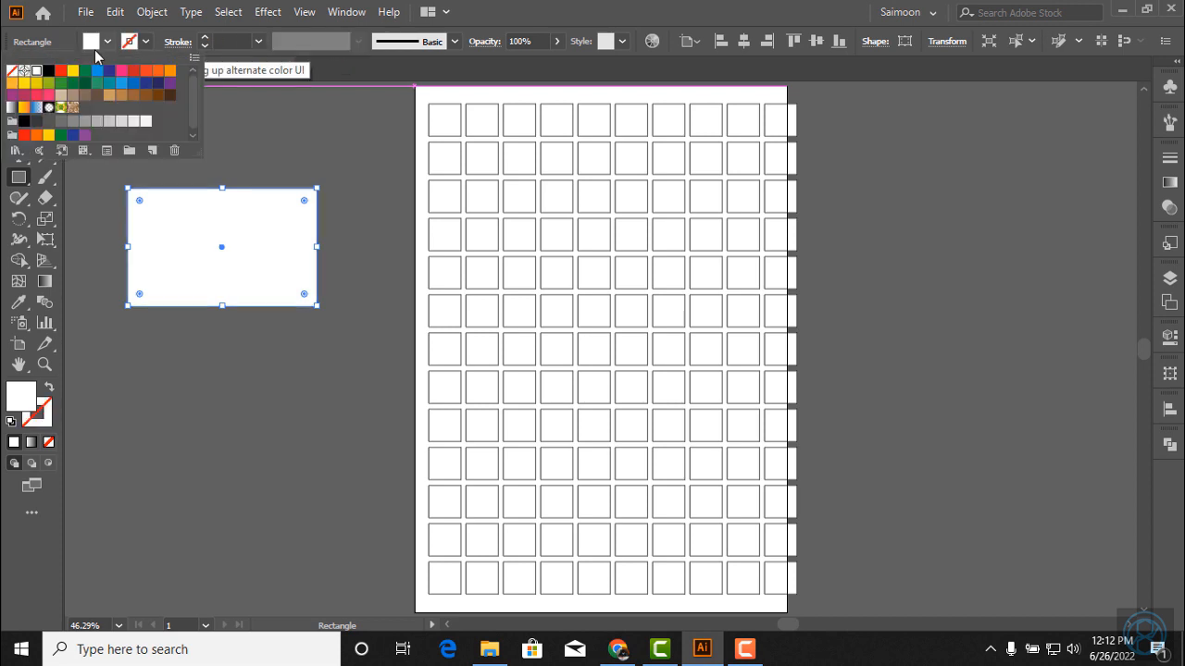
pyautogui.click(12, 72)
pyautogui.click(240, 89)
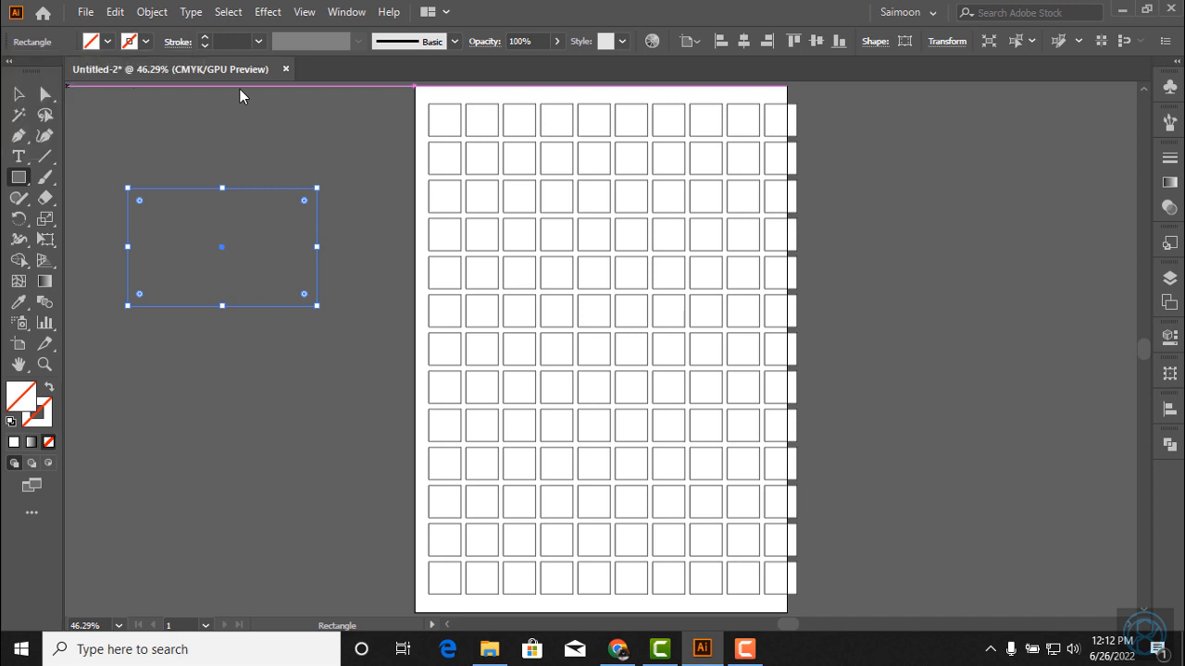
pyautogui.click(239, 93)
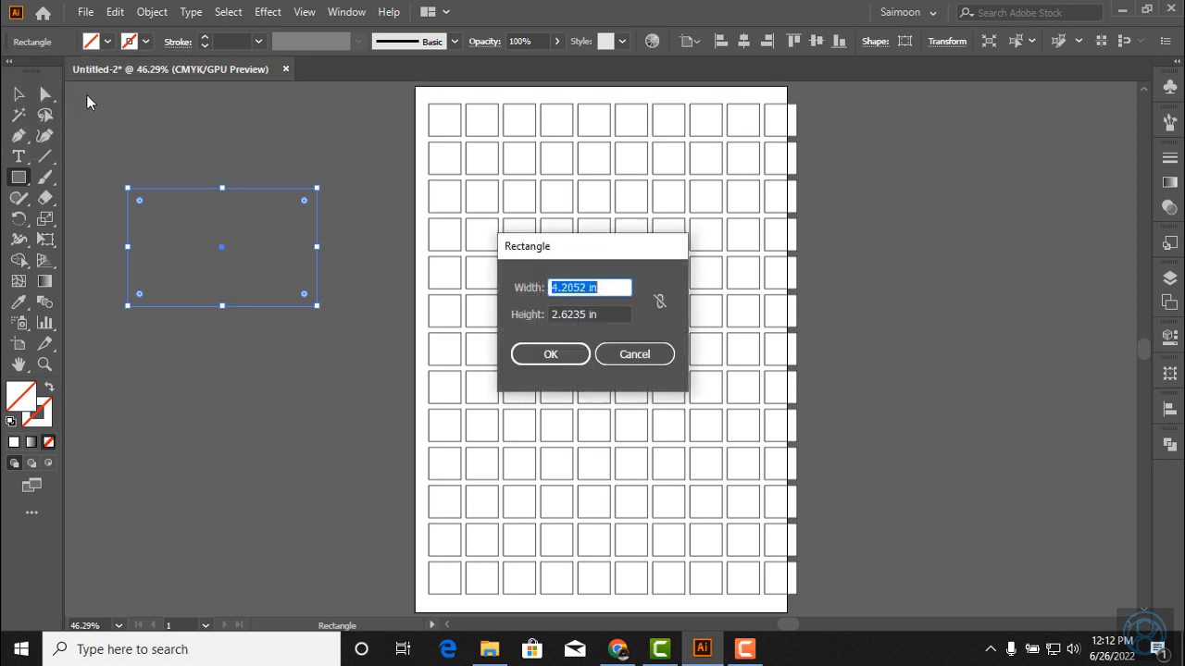
pyautogui.click(634, 354)
# - Switch to the Selection tool and fill the rectangle beside the artboard with red
pyautogui.click(19, 93)
pyautogui.click(136, 119)
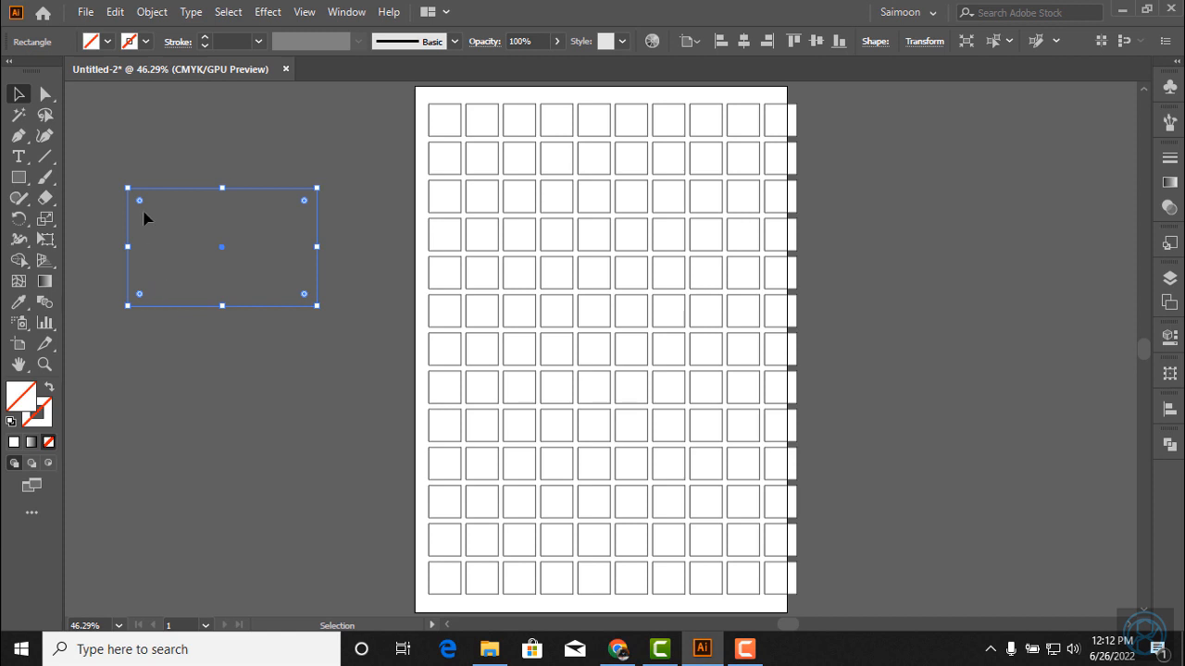
pyautogui.click(108, 43)
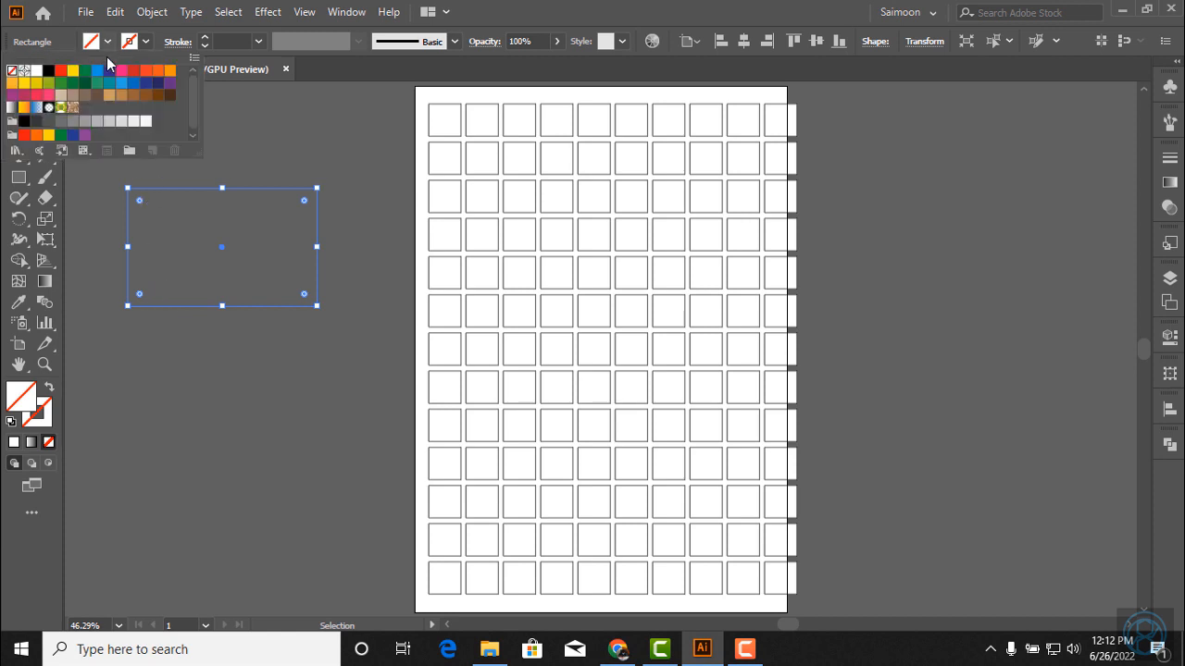
pyautogui.click(60, 72)
pyautogui.click(298, 129)
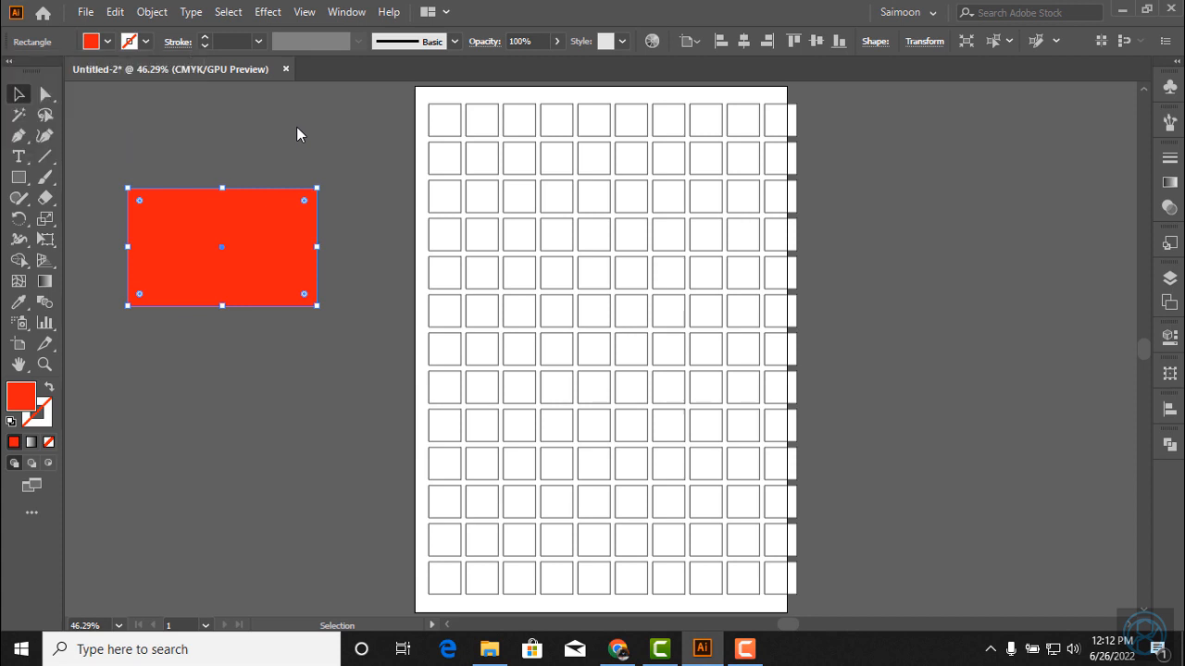
# - Set the stroke colour of the red rectangle beside the artboard to black
pyautogui.click(111, 128)
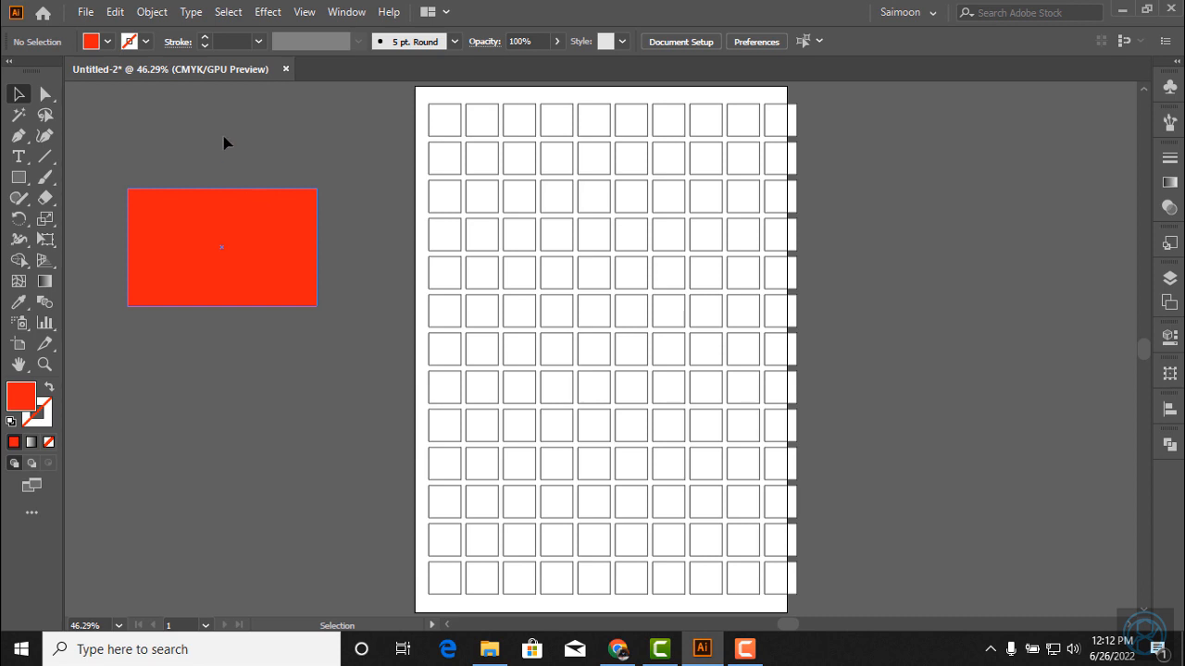
pyautogui.click(144, 46)
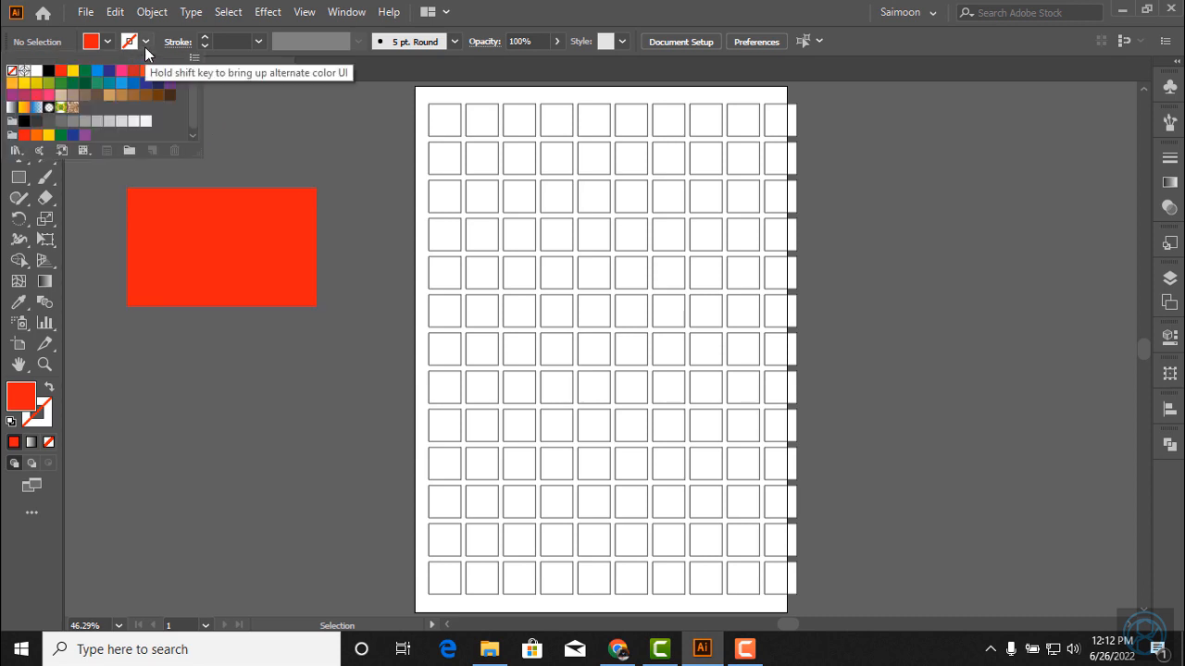
pyautogui.click(48, 71)
pyautogui.click(233, 105)
pyautogui.click(239, 246)
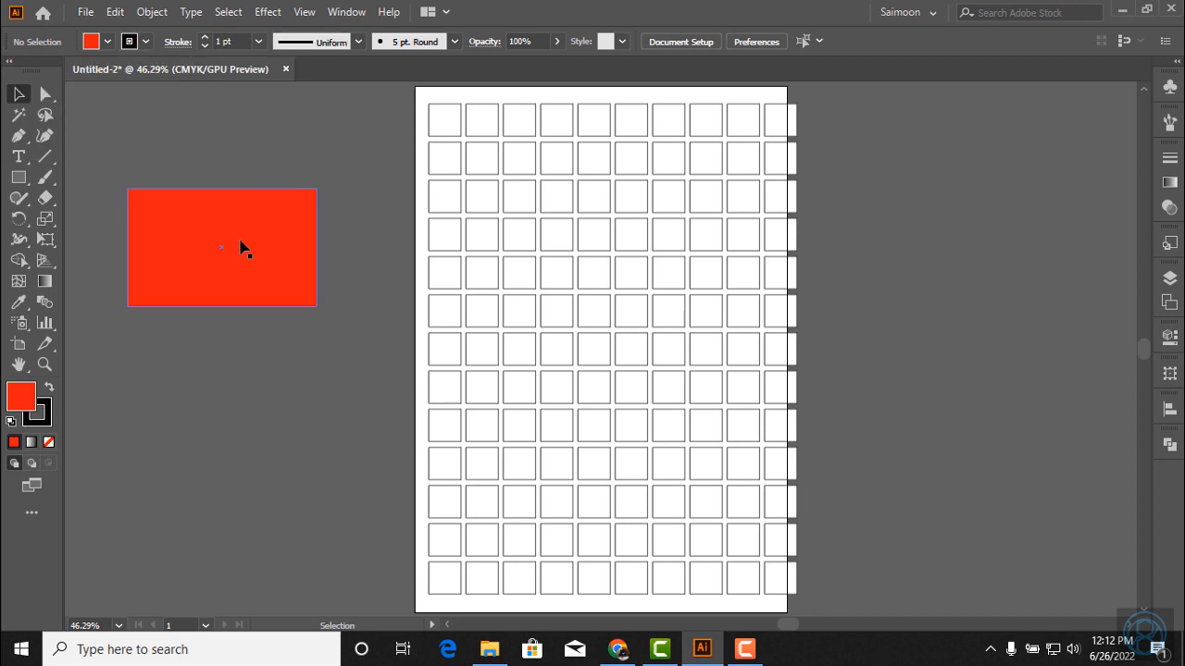
# - Increase the red rectangle's stroke weight to 14 pt and deselect it
pyautogui.click(208, 38)
pyautogui.click(207, 39)
pyautogui.click(207, 39)
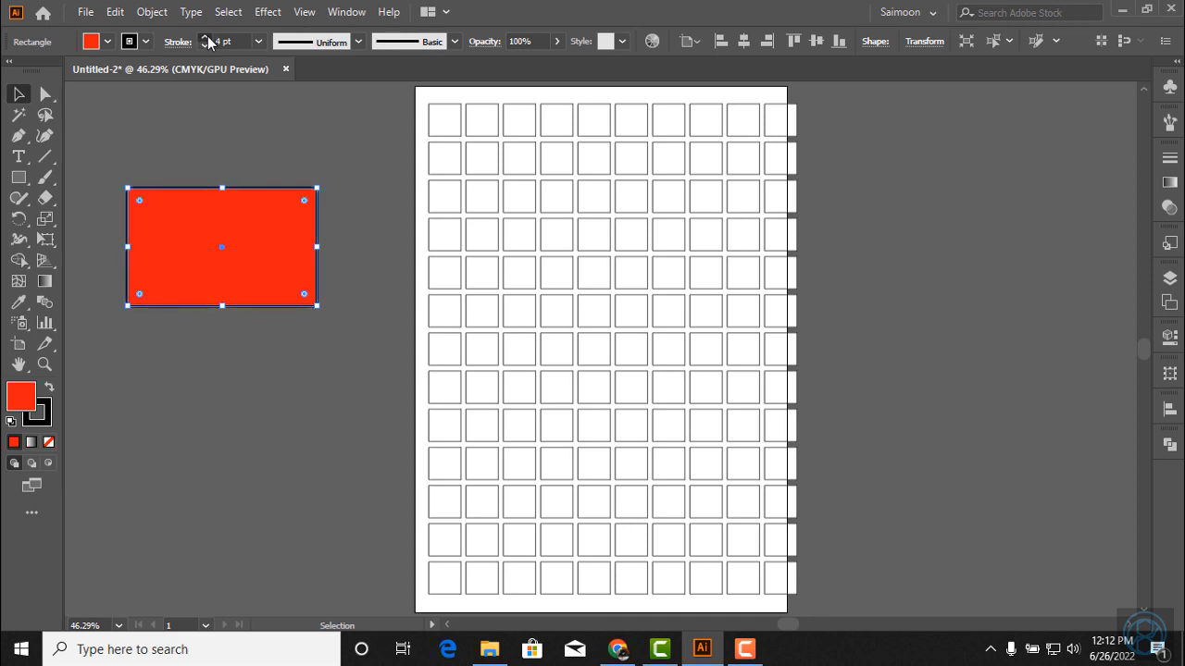
pyautogui.click(207, 39)
pyautogui.click(207, 39)
pyautogui.click(207, 39)
pyautogui.click(207, 39)
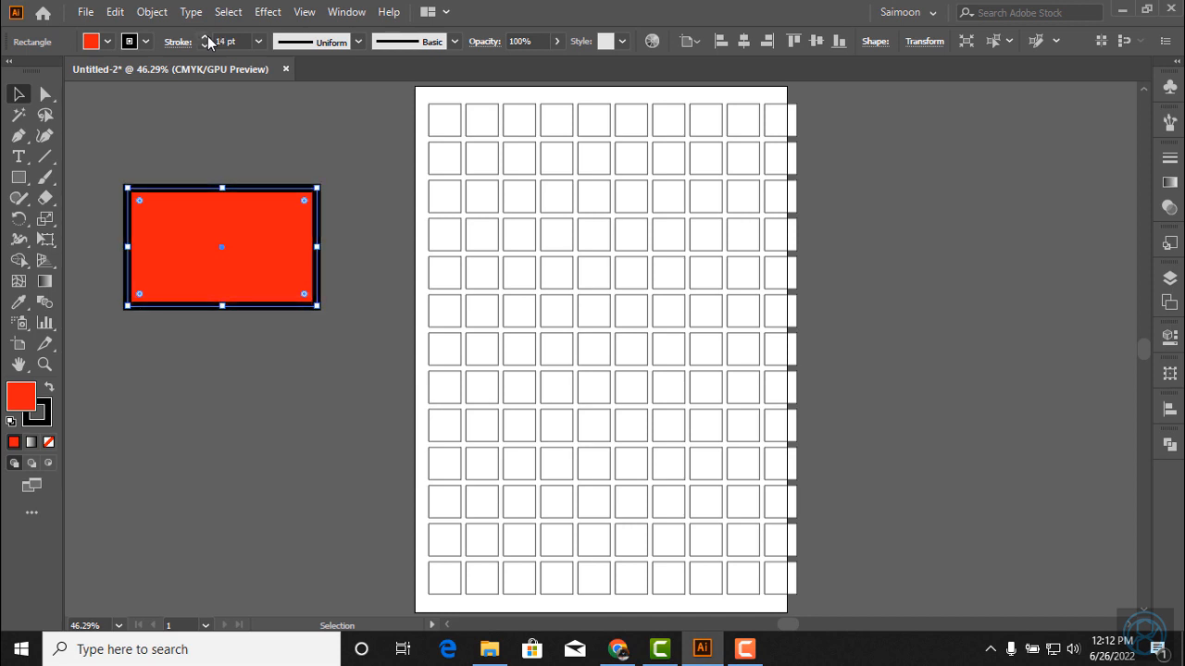
pyautogui.click(207, 39)
pyautogui.click(230, 128)
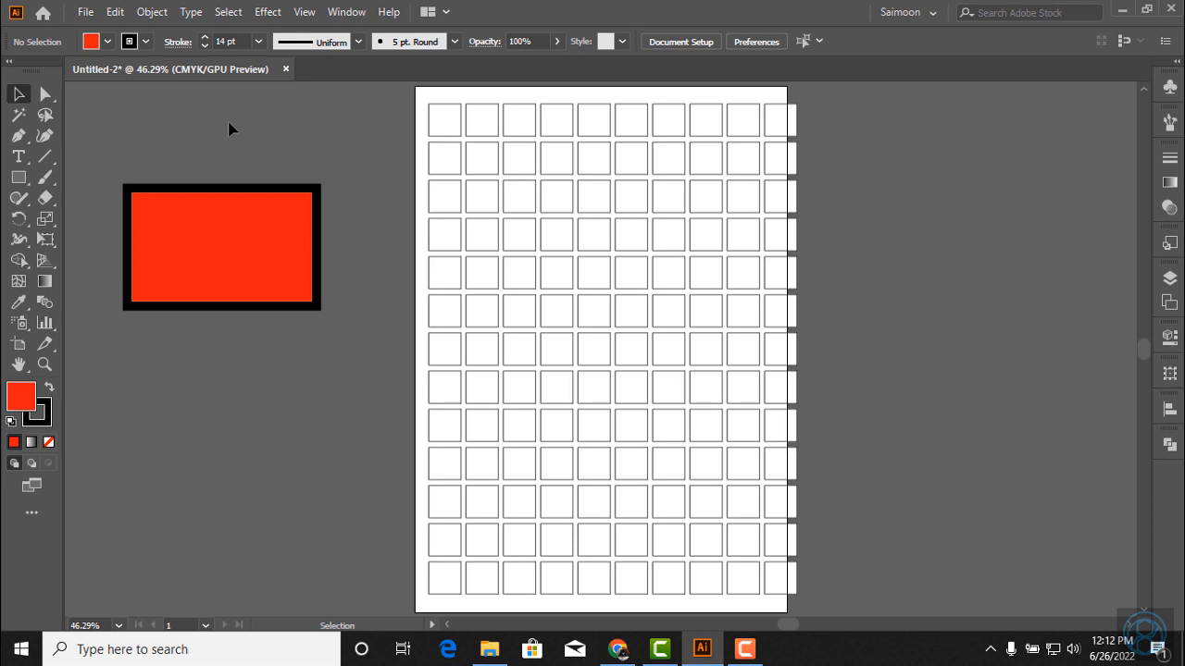
# - Change the rectangle's fill to dark blue and its stroke to yellow, and deselect it
pyautogui.click(198, 231)
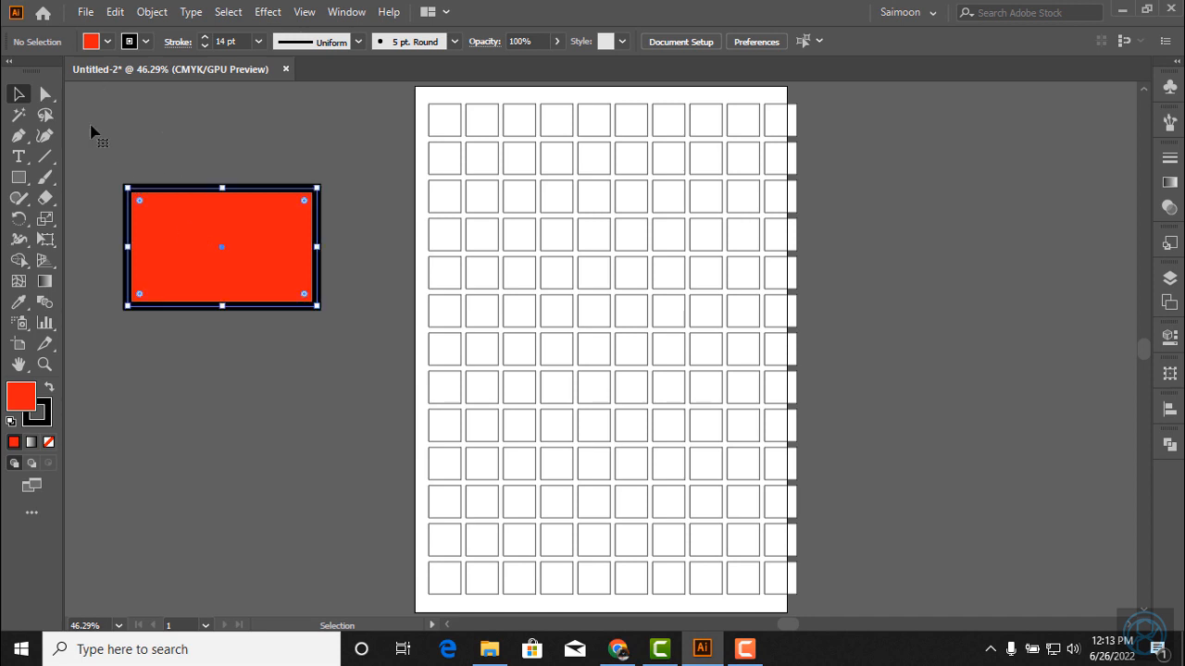
pyautogui.click(105, 43)
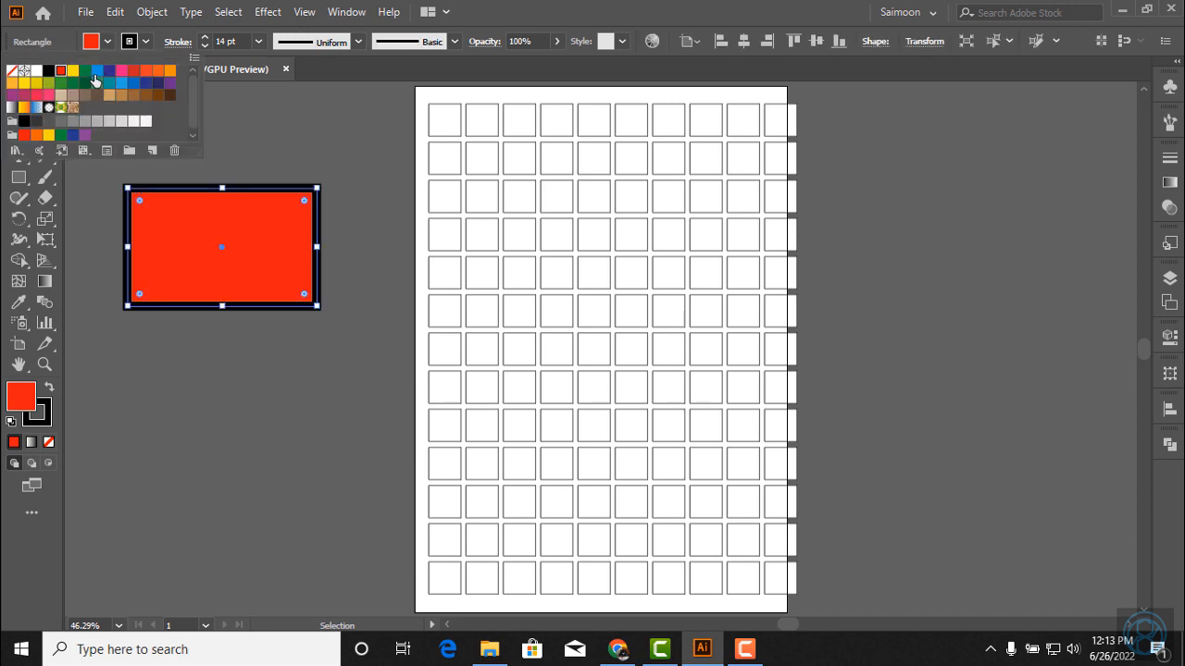
pyautogui.click(110, 71)
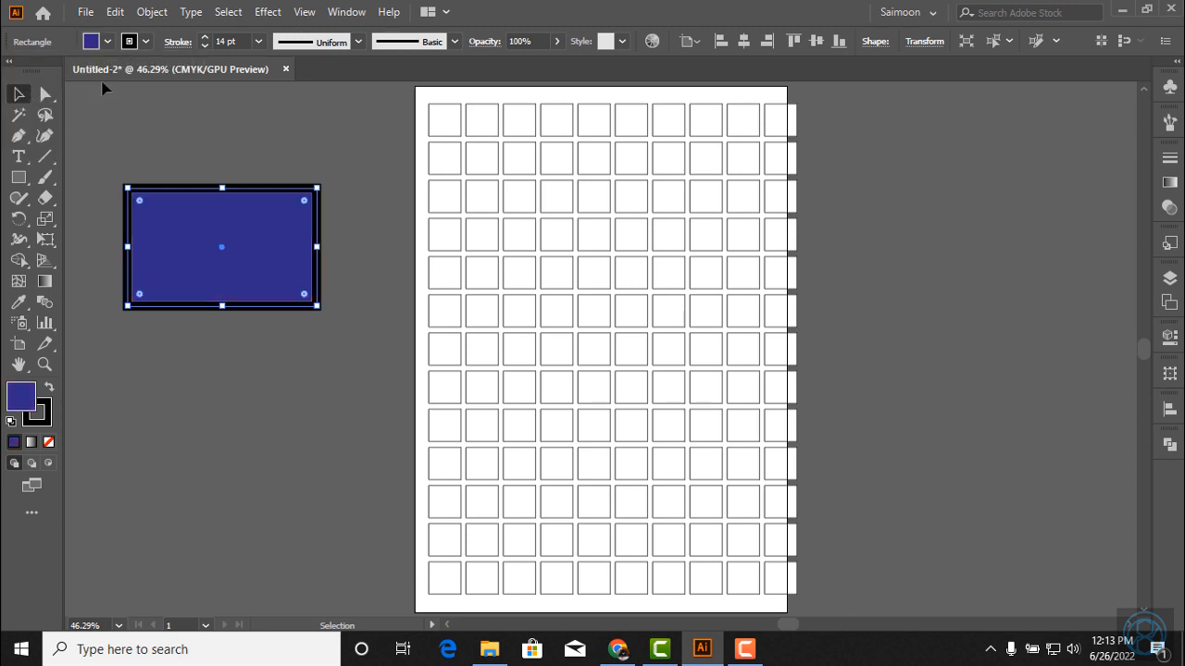
pyautogui.click(223, 169)
pyautogui.click(238, 191)
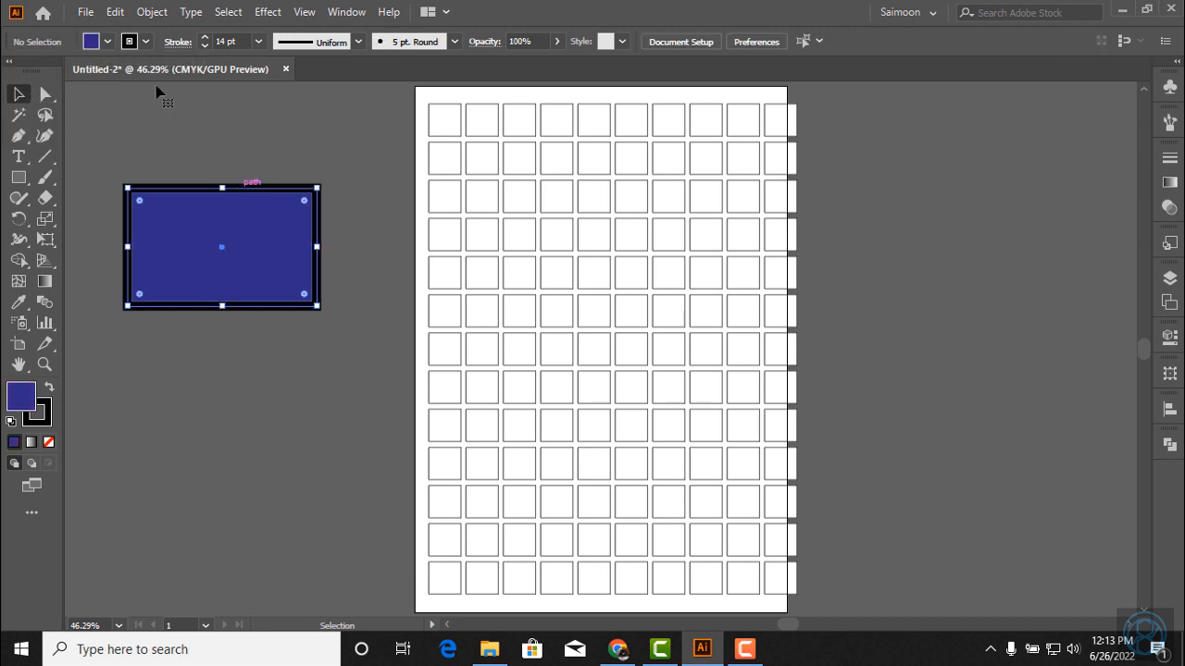
pyautogui.click(146, 43)
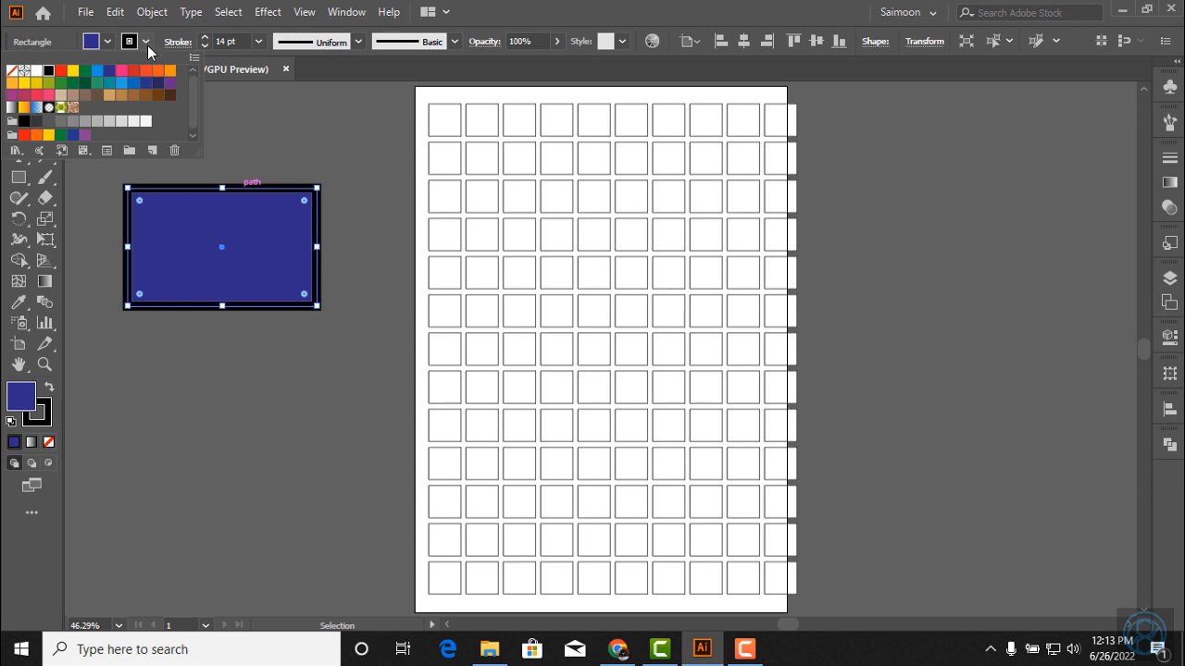
pyautogui.click(73, 70)
pyautogui.click(250, 110)
pyautogui.click(248, 110)
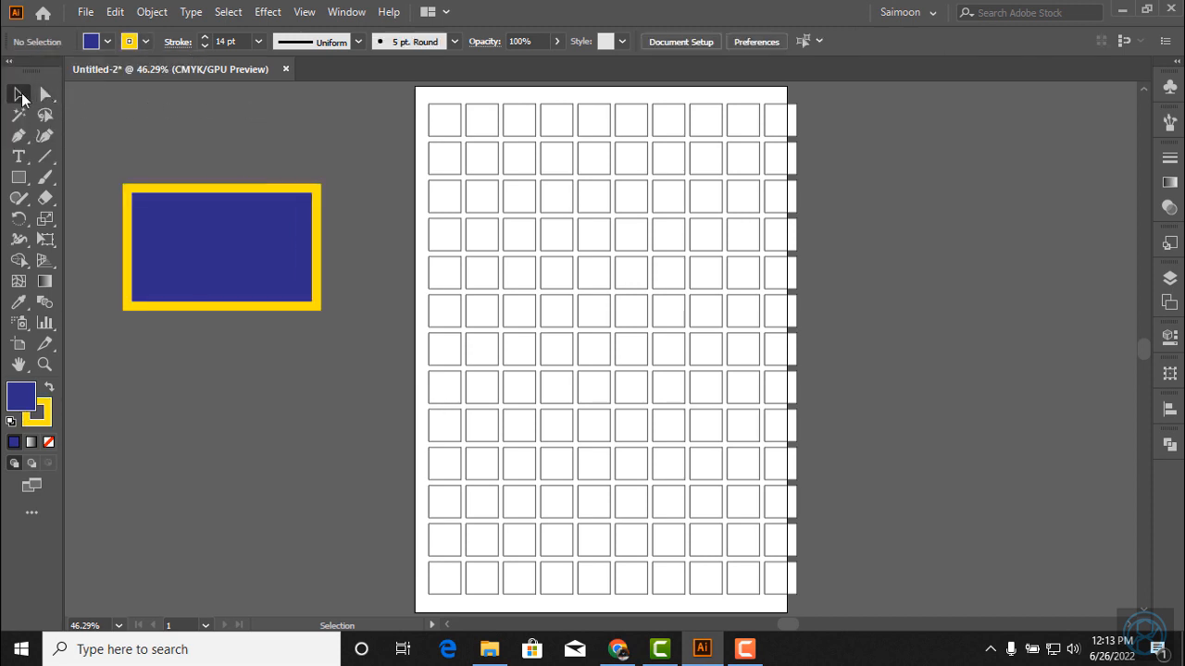
# - Delete the rectangle beside the artboard
pyautogui.moveTo(286, 143); pyautogui.dragTo(201, 335)
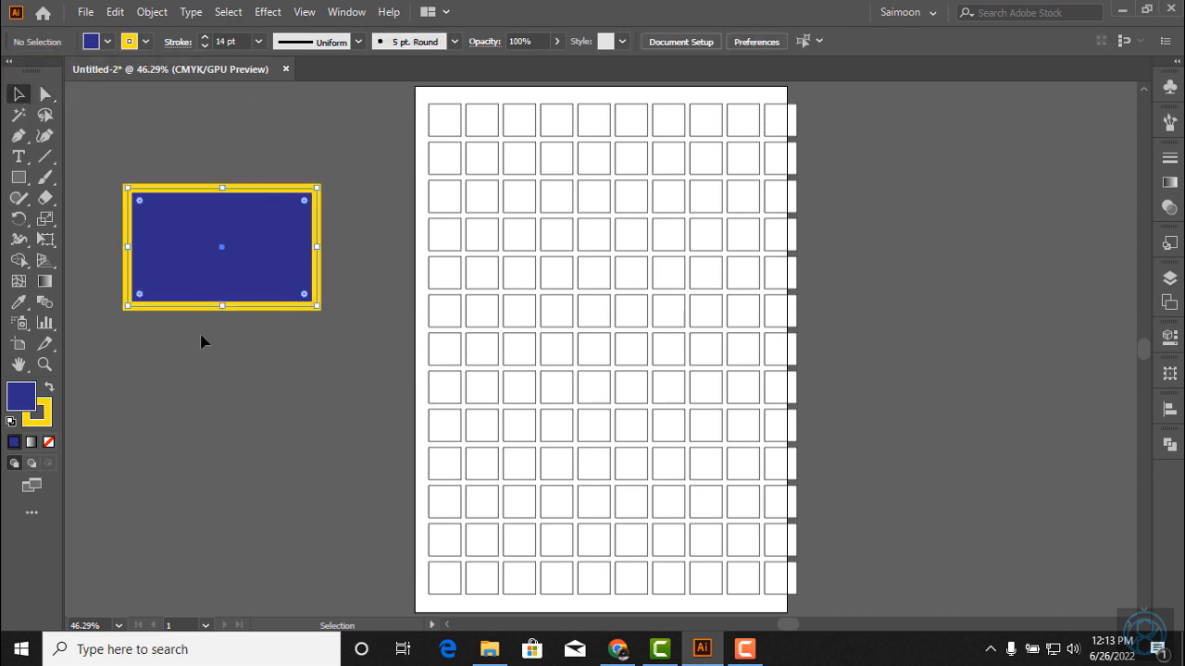
pyautogui.press('Delete')
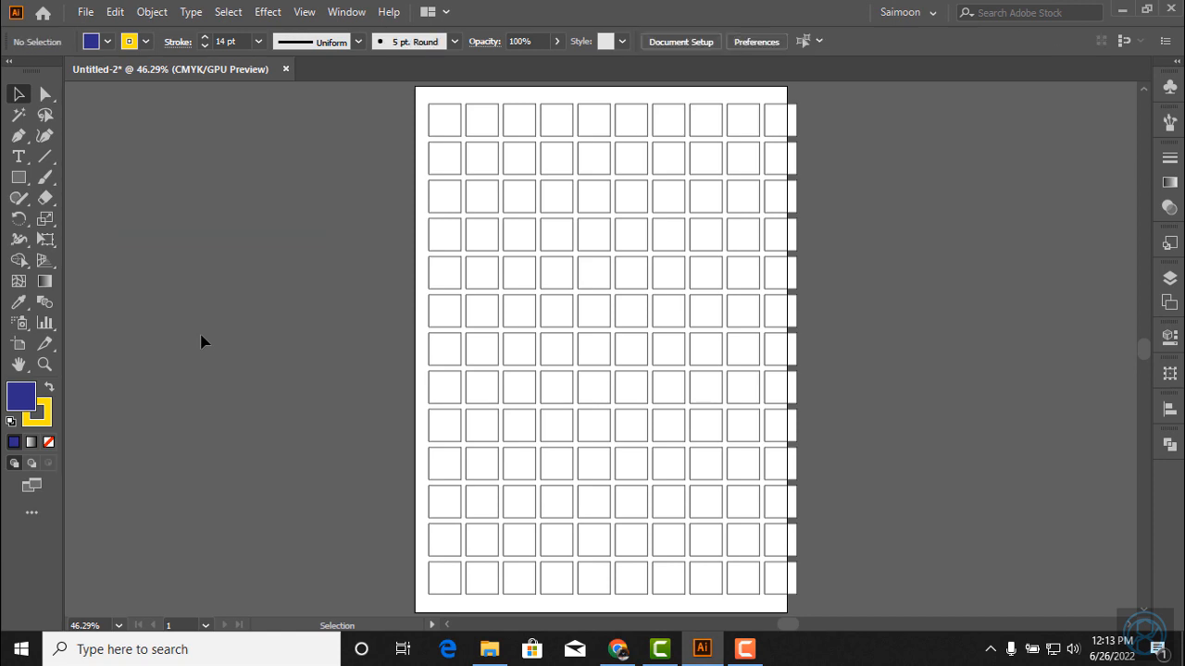
pyautogui.hotkey('ctrl', '+')
pyautogui.click(934, 466)
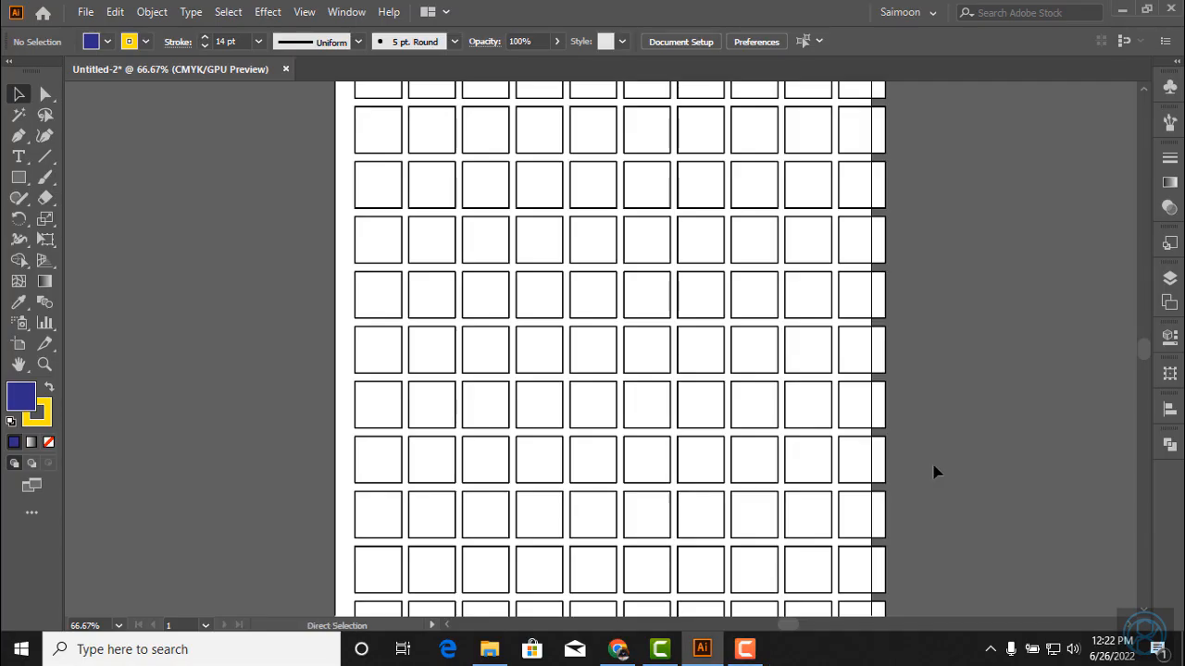
pyautogui.hotkey('ctrl', '-')
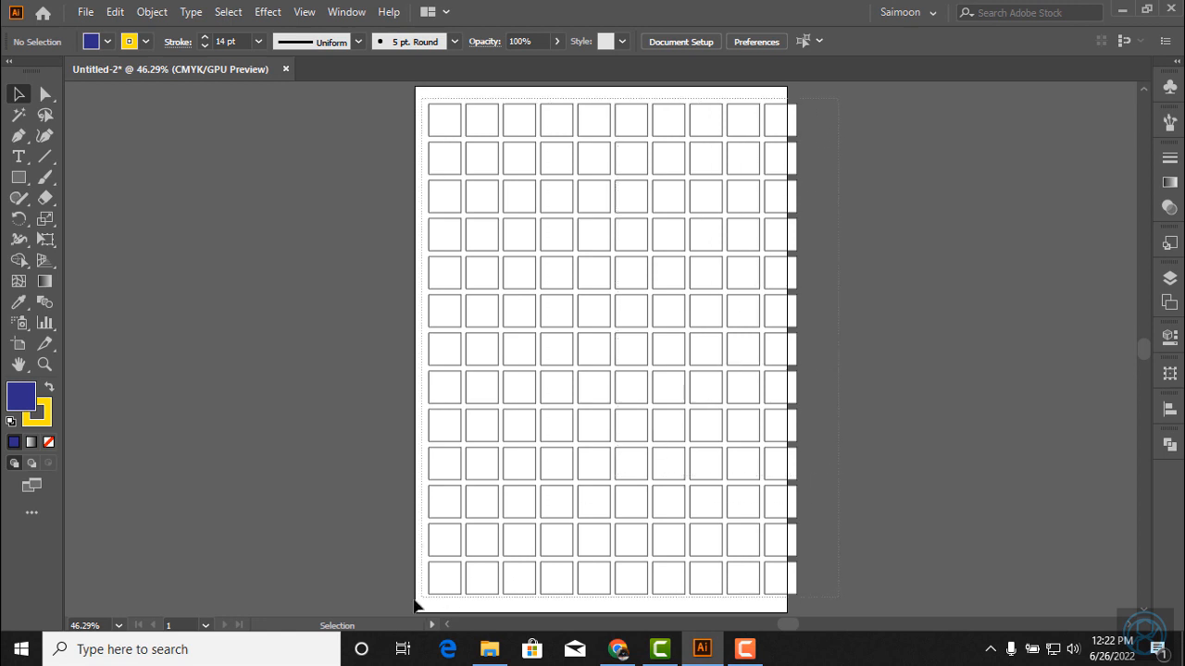
# - Select all the squares, try removing individual squares from the selection, and clear the selection
pyautogui.hotkey('ctrl', 'a')
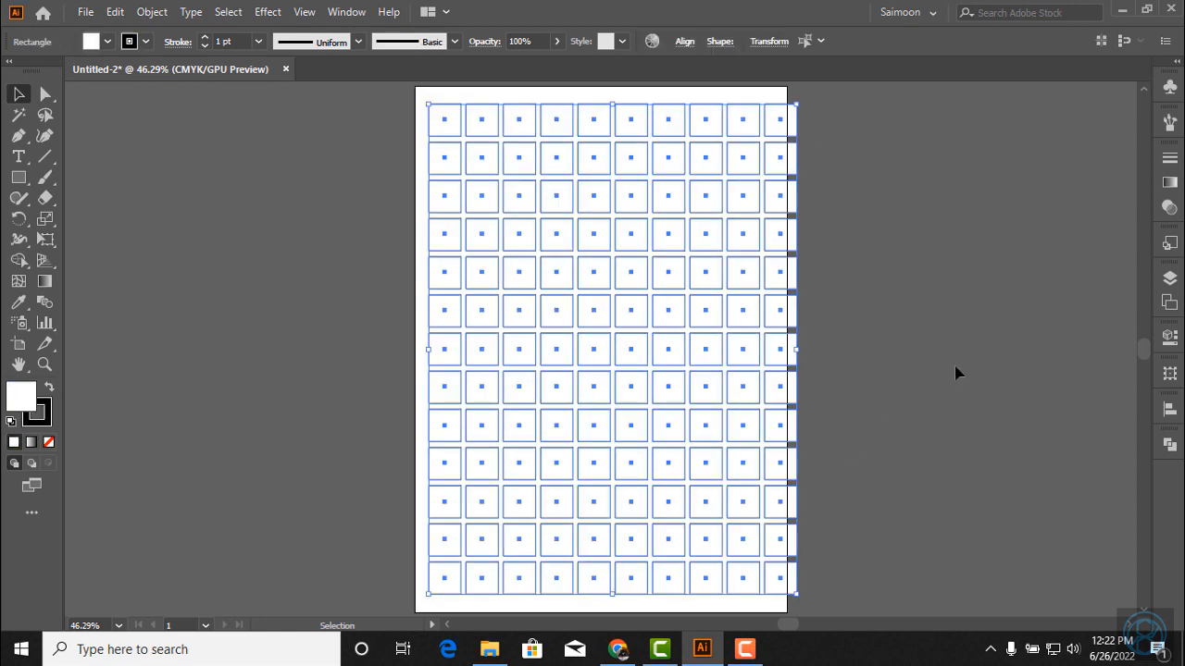
pyautogui.click(956, 359)
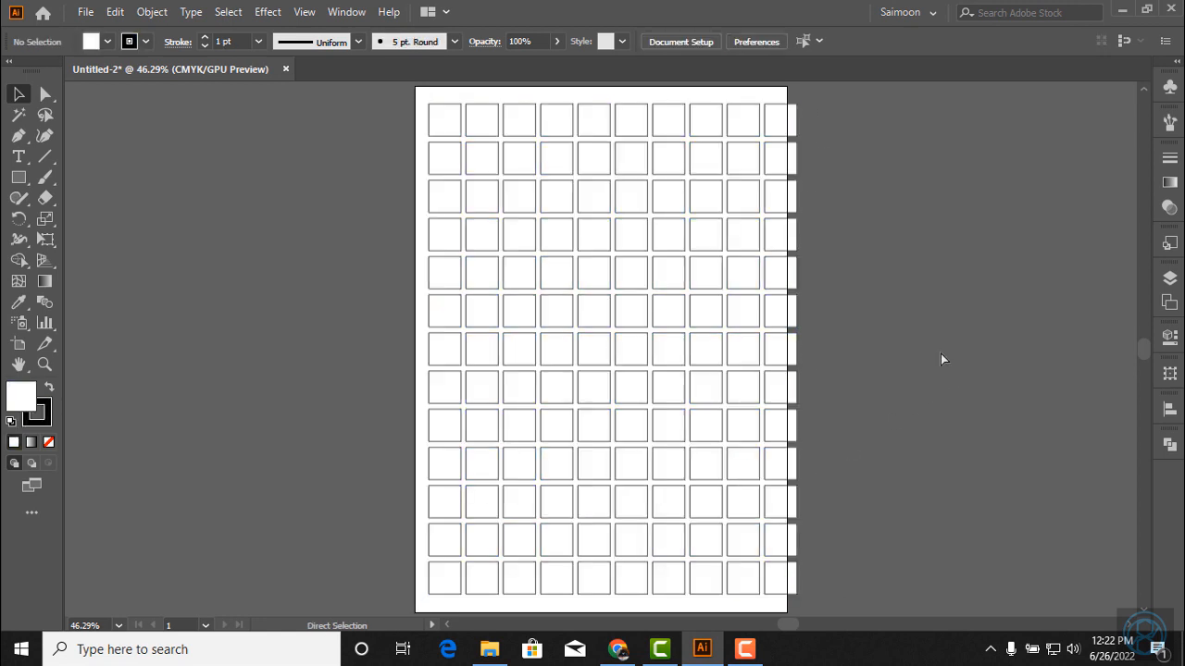
pyautogui.hotkey('ctrl', 'a')
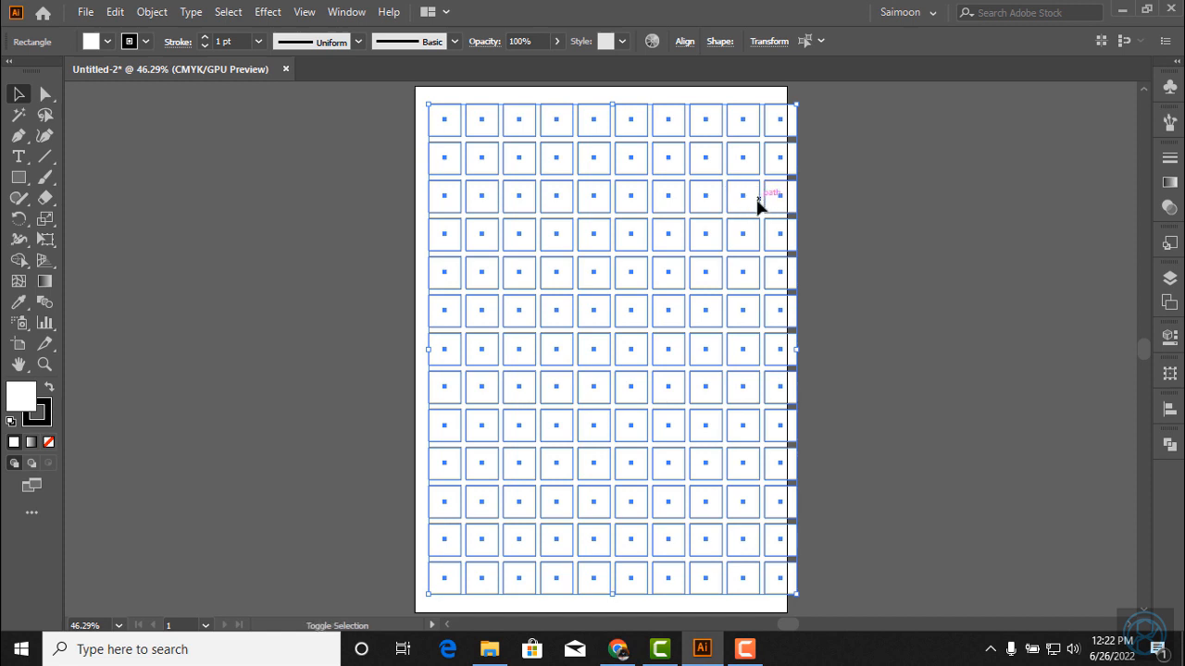
pyautogui.keyDown('shift'); pyautogui.click(630, 196); pyautogui.keyUp('shift')
pyautogui.keyDown('shift'); pyautogui.click(747, 496); pyautogui.keyUp('shift')
pyautogui.click(942, 422)
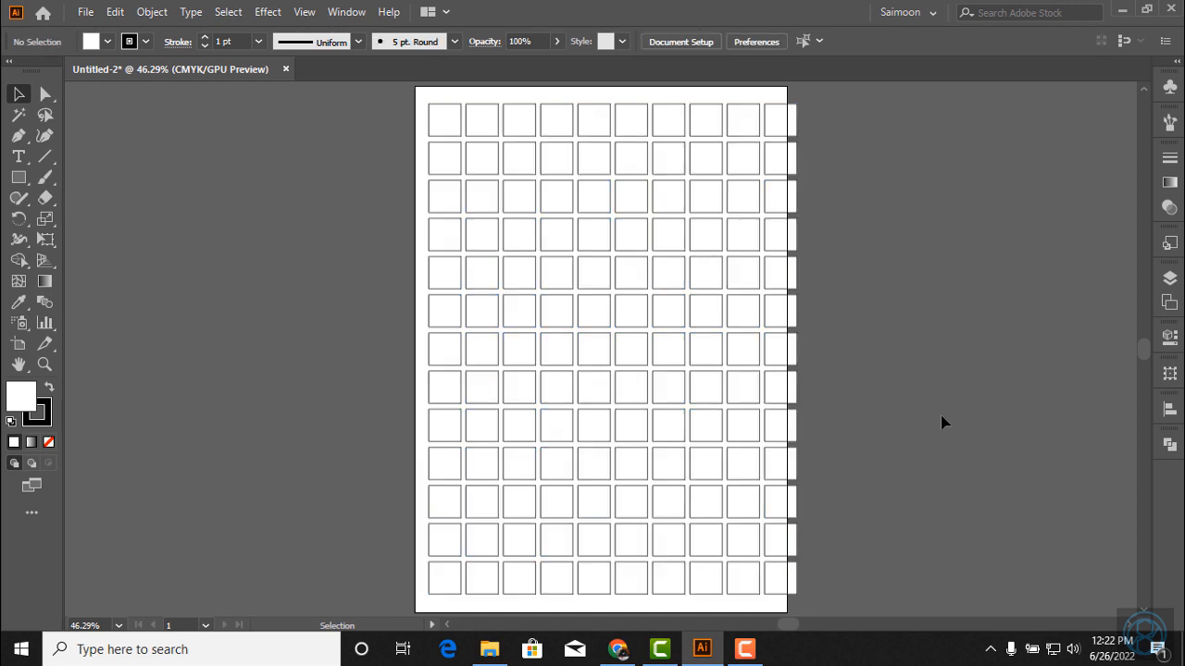
pyautogui.press('ctrl')
pyautogui.moveTo(745, 648)
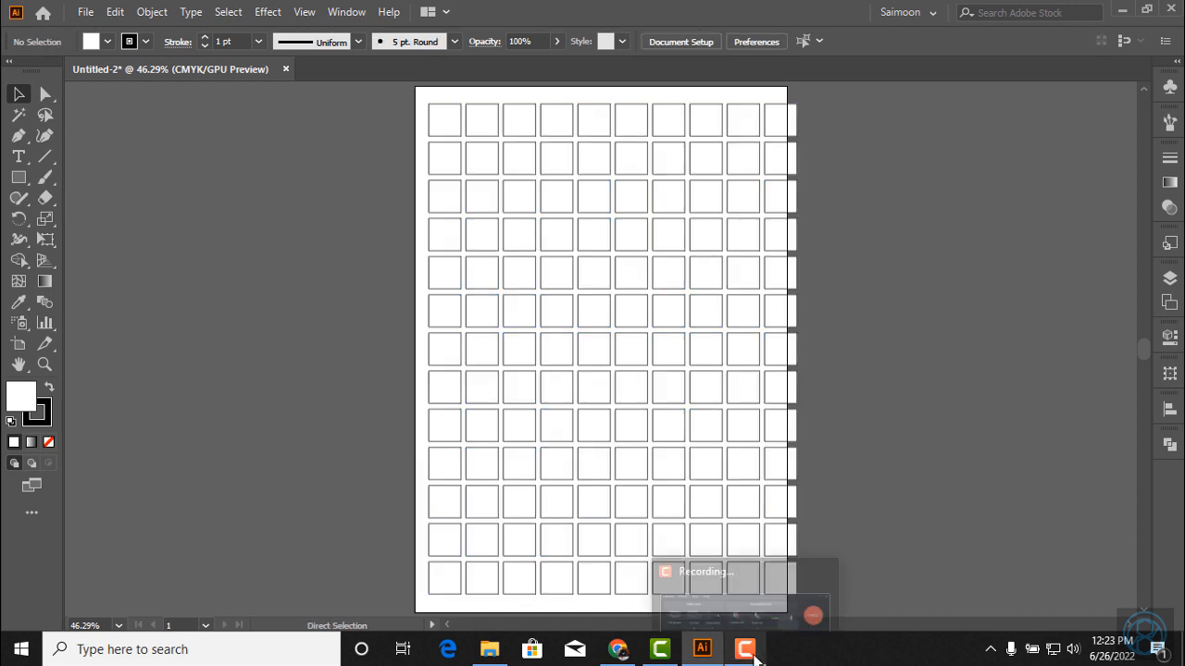
# - Move the entire grid of squares slightly to the left so that every column fits inside the artboard
pyautogui.hotkey('ctrl', 'a')
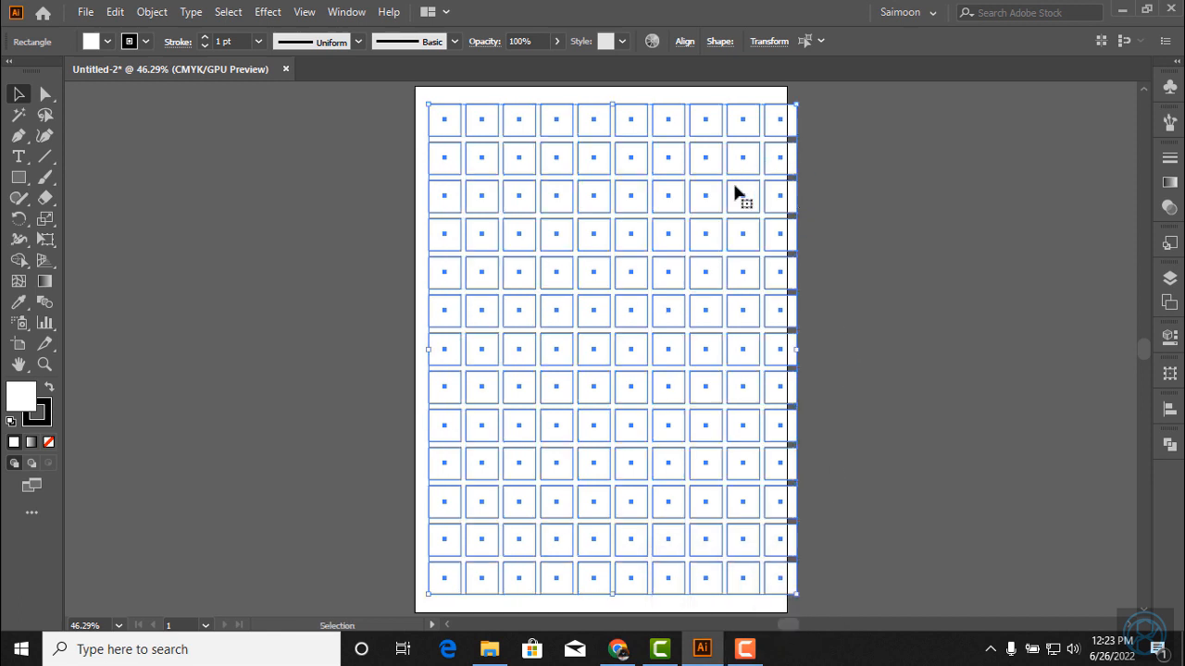
pyautogui.moveTo(734, 192); pyautogui.dragTo(722, 191)
pyautogui.click(891, 190)
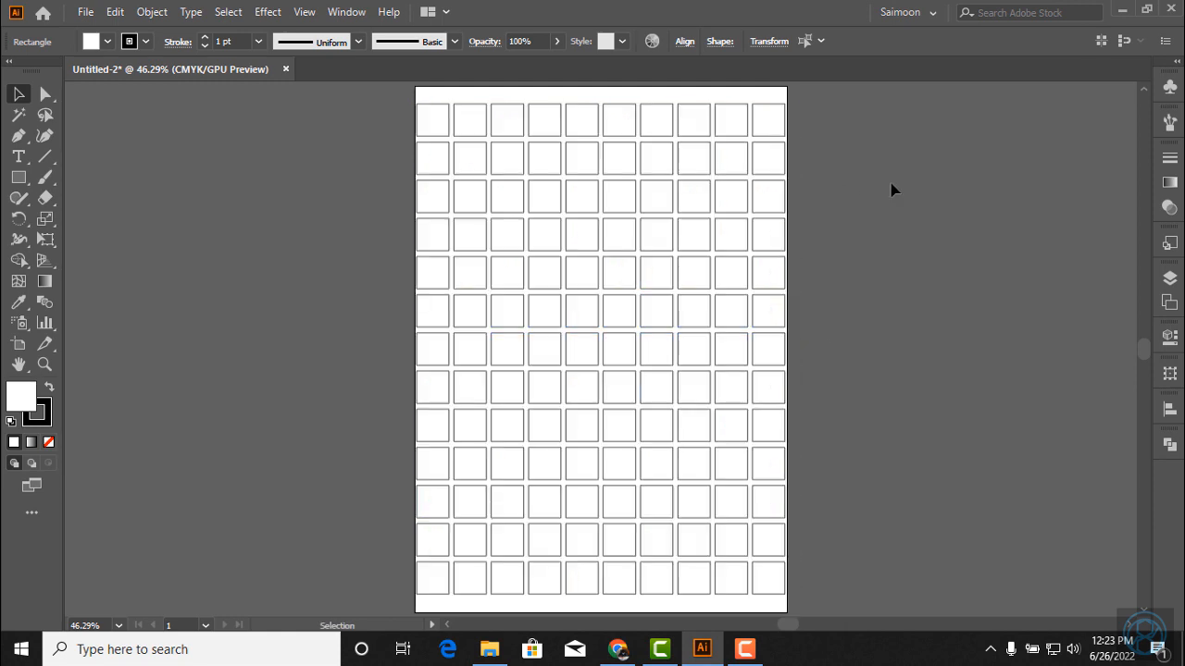
pyautogui.moveTo(852, 114); pyautogui.dragTo(531, 568)
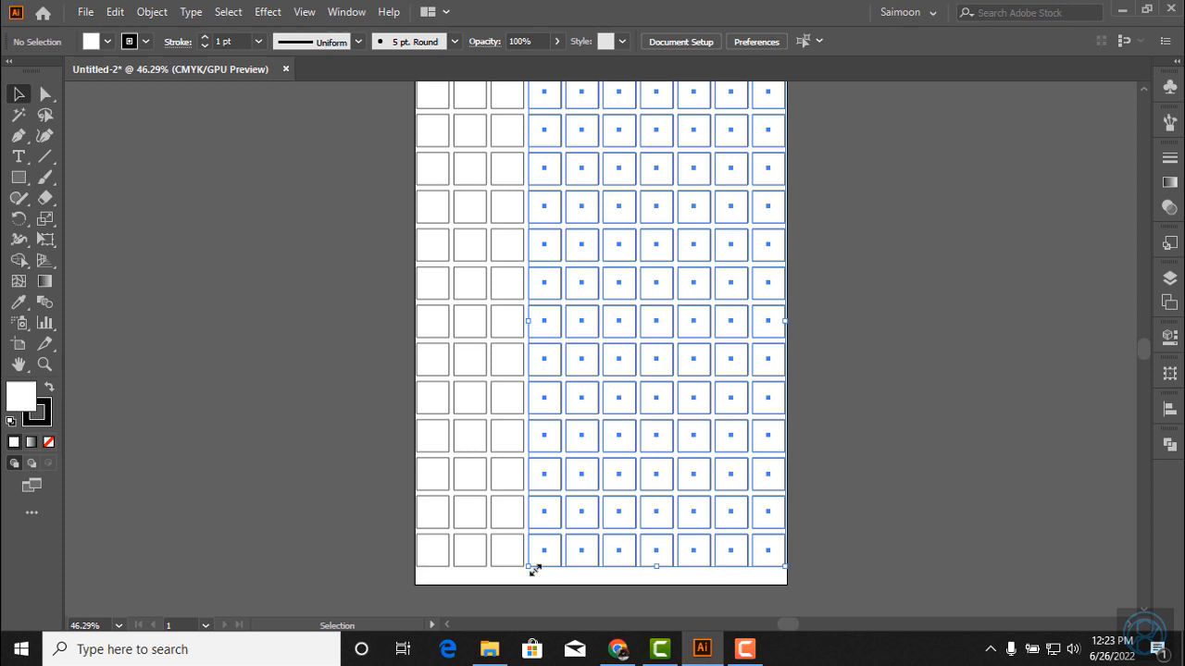
pyautogui.click(974, 257)
# - Select all the squares, excluding every second column from the selection, and fill the first, third, fifth, seventh and ninth columns with dark green
pyautogui.hotkey('ctrl', 'a')
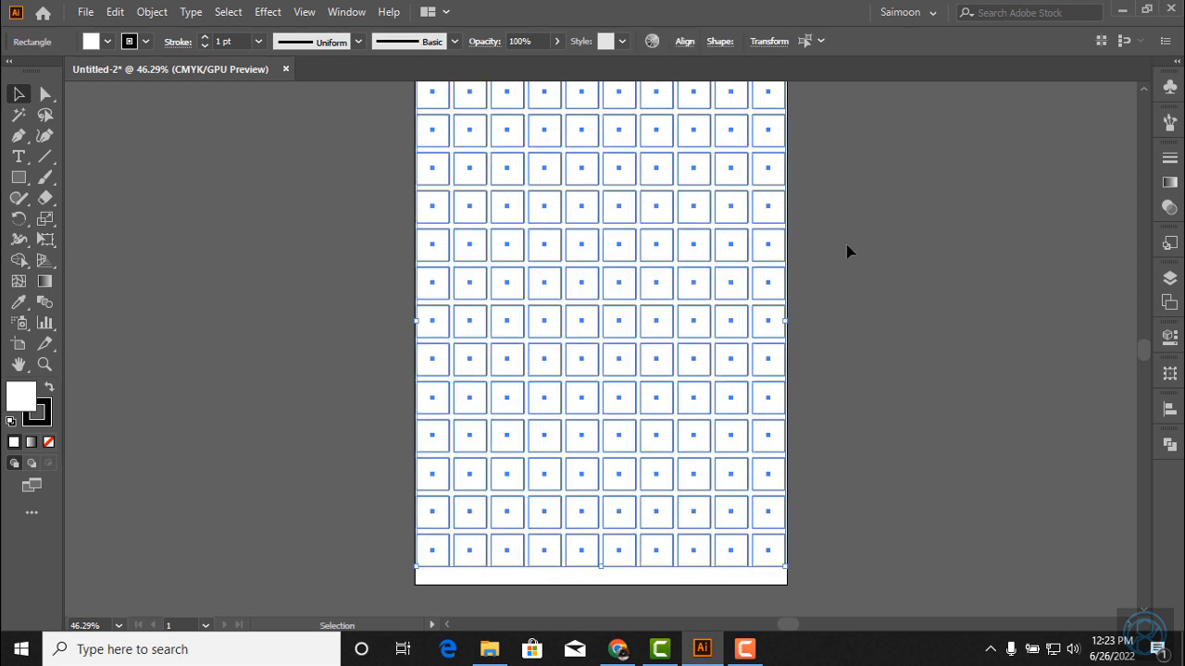
pyautogui.scroll(1, 846, 255)
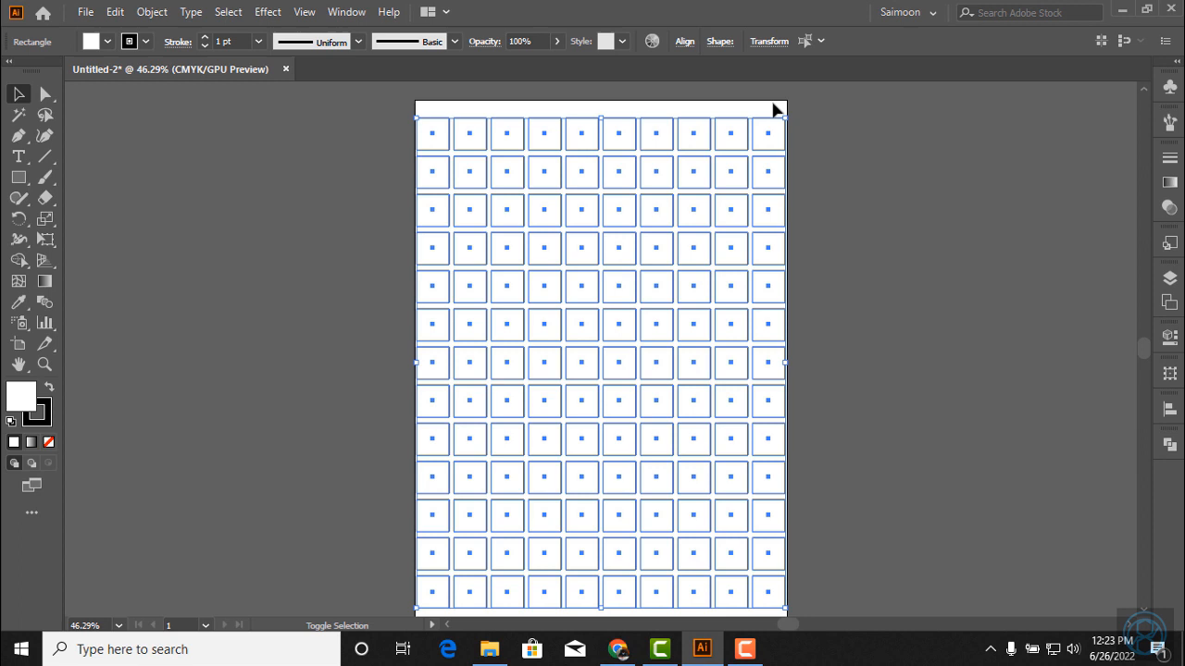
pyautogui.moveTo(772, 105); pyautogui.dragTo(771, 611)
pyautogui.moveTo(683, 102); pyautogui.dragTo(698, 444)
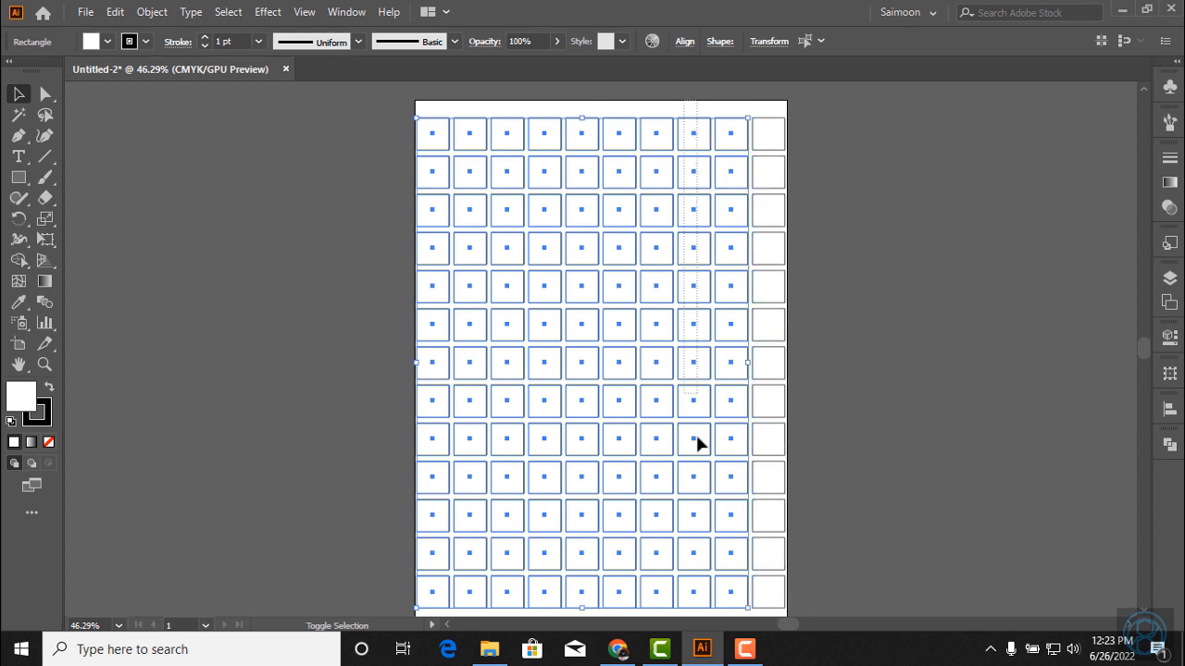
pyautogui.moveTo(690, 589); pyautogui.dragTo(688, 614)
pyautogui.moveTo(613, 102); pyautogui.dragTo(621, 613)
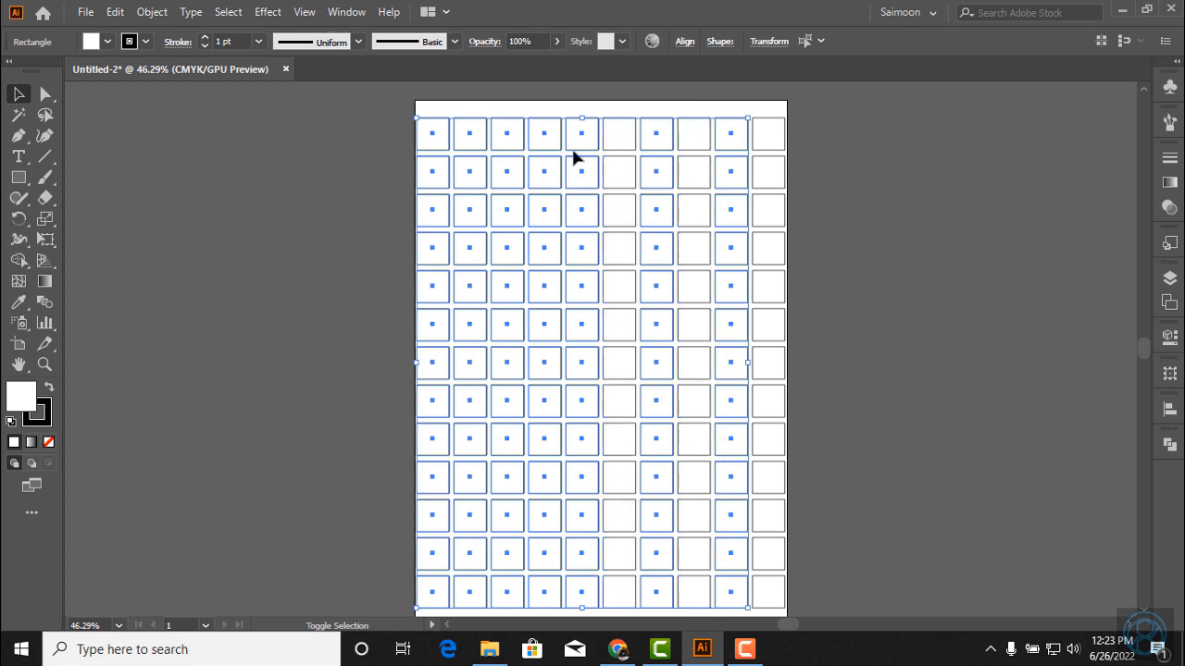
pyautogui.moveTo(543, 100); pyautogui.dragTo(542, 546)
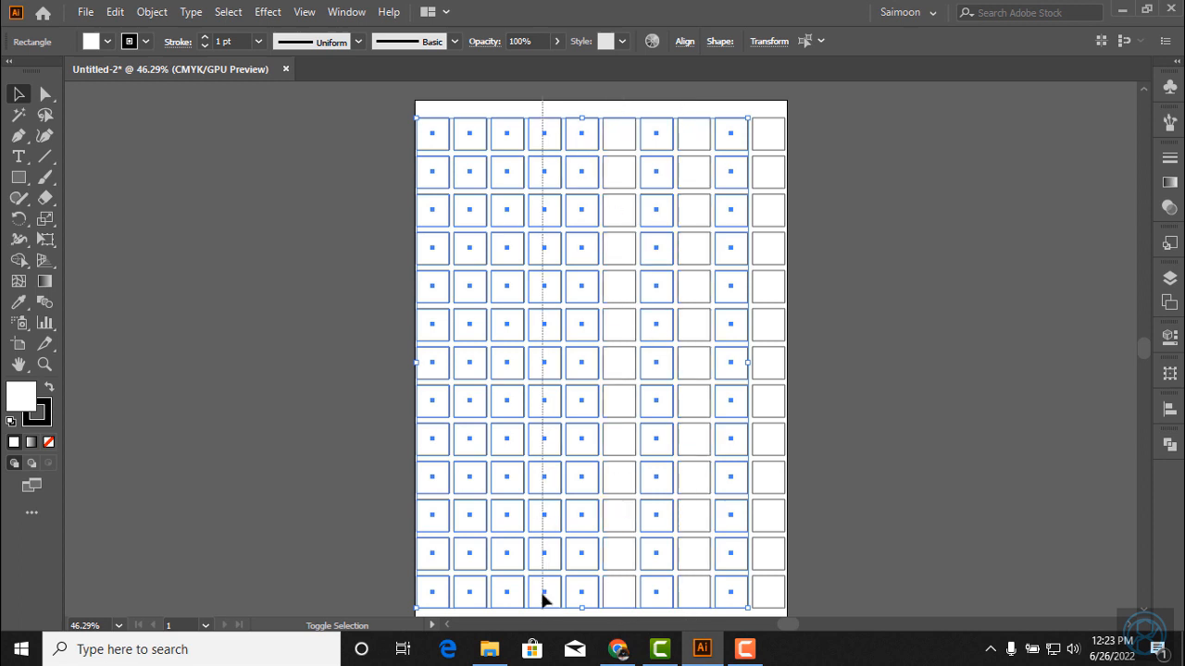
pyautogui.moveTo(543, 602); pyautogui.dragTo(543, 611)
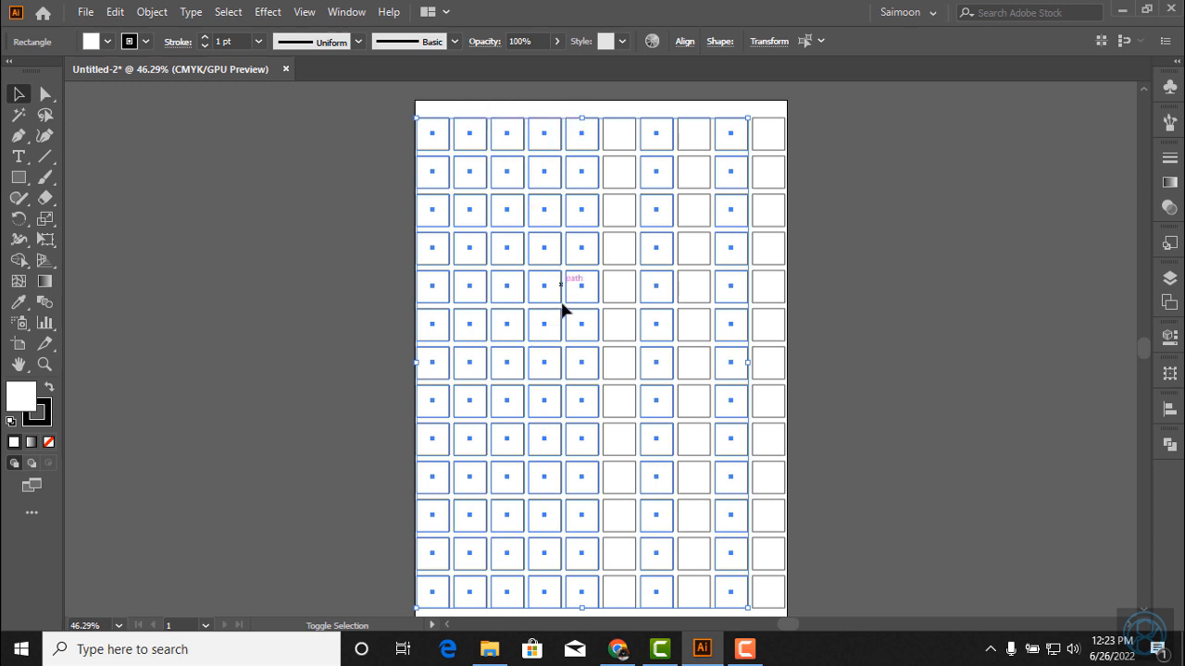
pyautogui.moveTo(546, 100); pyautogui.dragTo(543, 600)
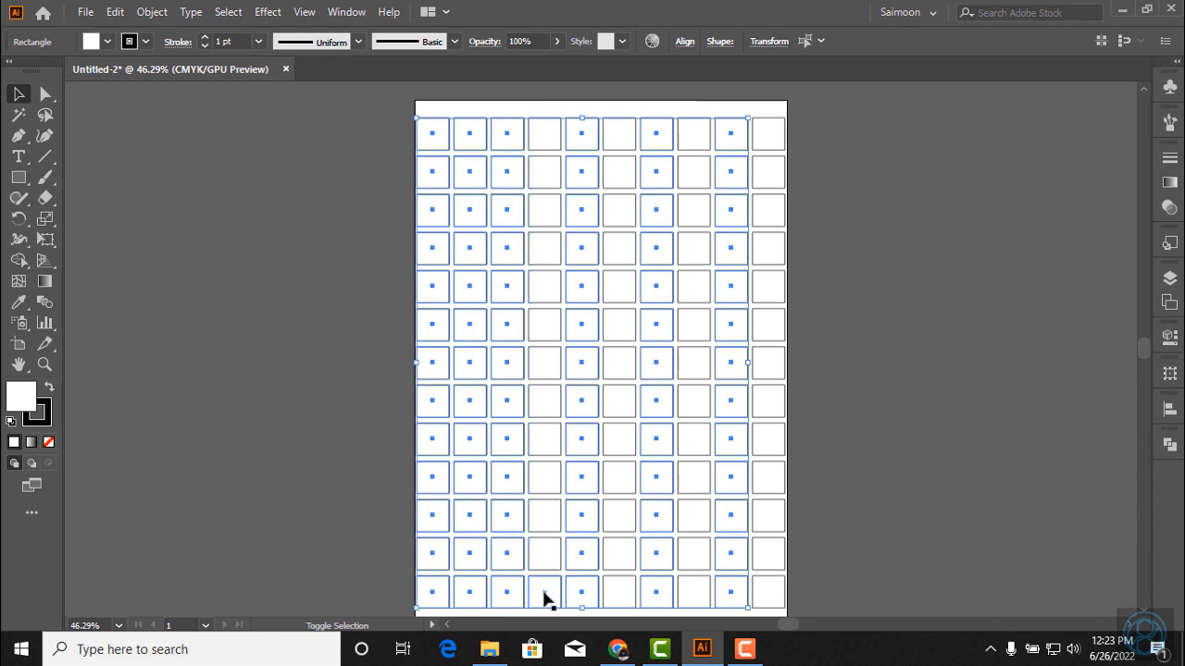
pyautogui.moveTo(476, 104); pyautogui.dragTo(460, 571)
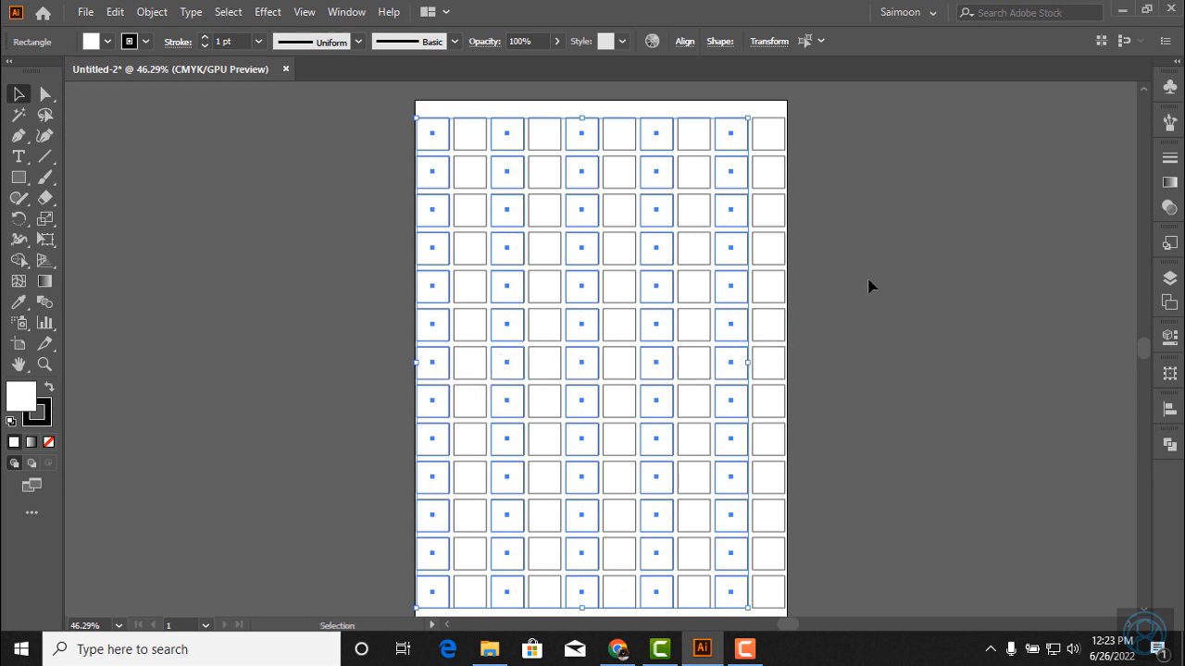
pyautogui.click(110, 43)
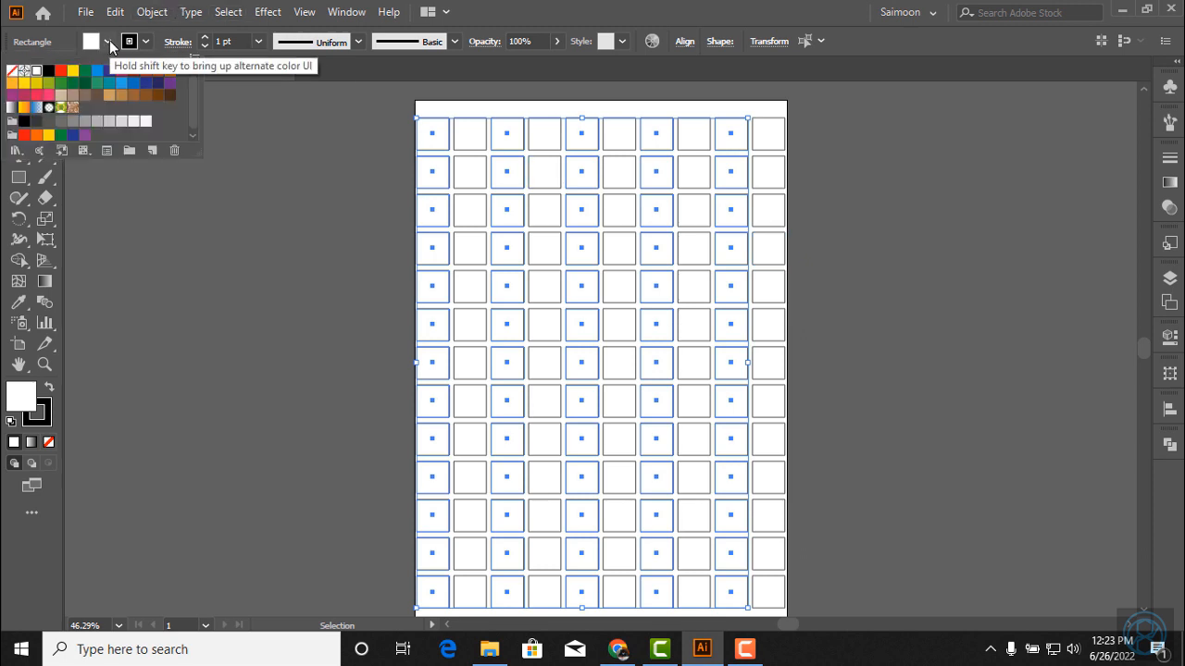
pyautogui.click(84, 82)
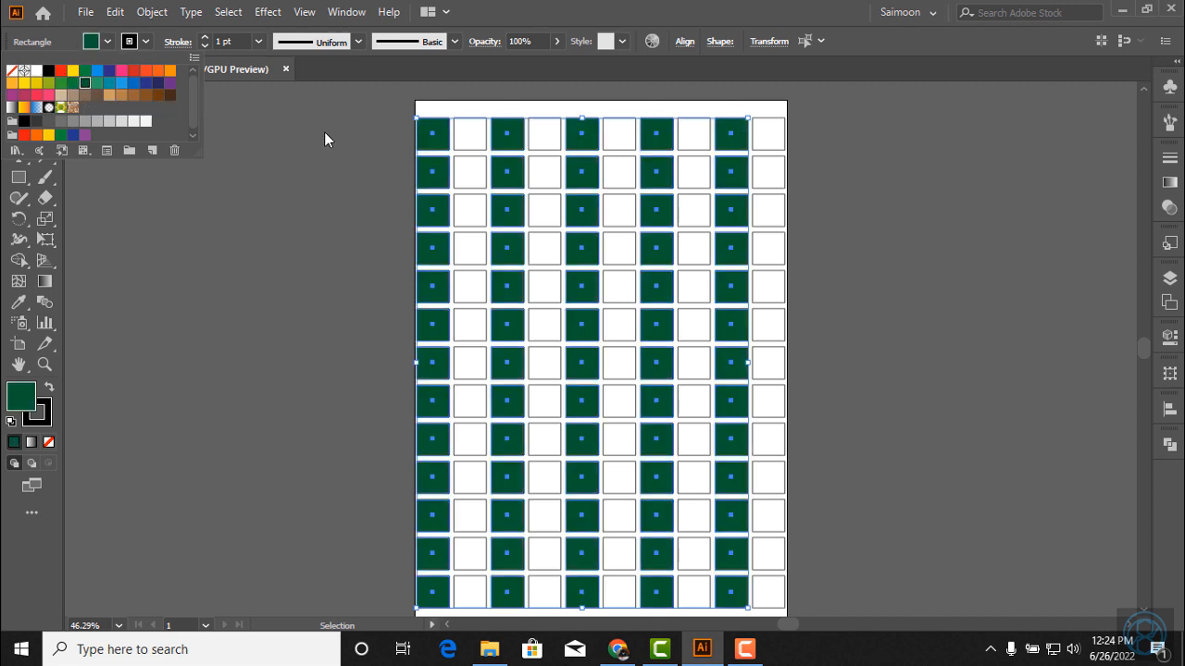
pyautogui.click(325, 132)
pyautogui.click(325, 133)
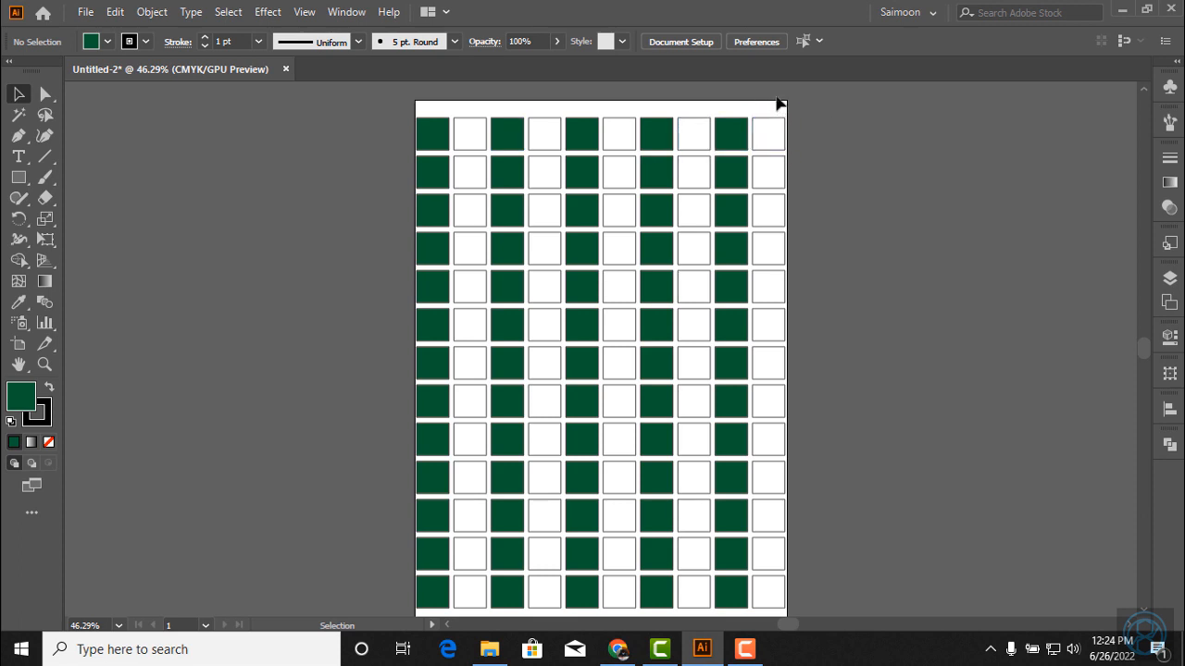
# - Select the second, fourth, sixth, eighth and tenth columns of squares together and fill them with red
pyautogui.moveTo(778, 95); pyautogui.dragTo(773, 611)
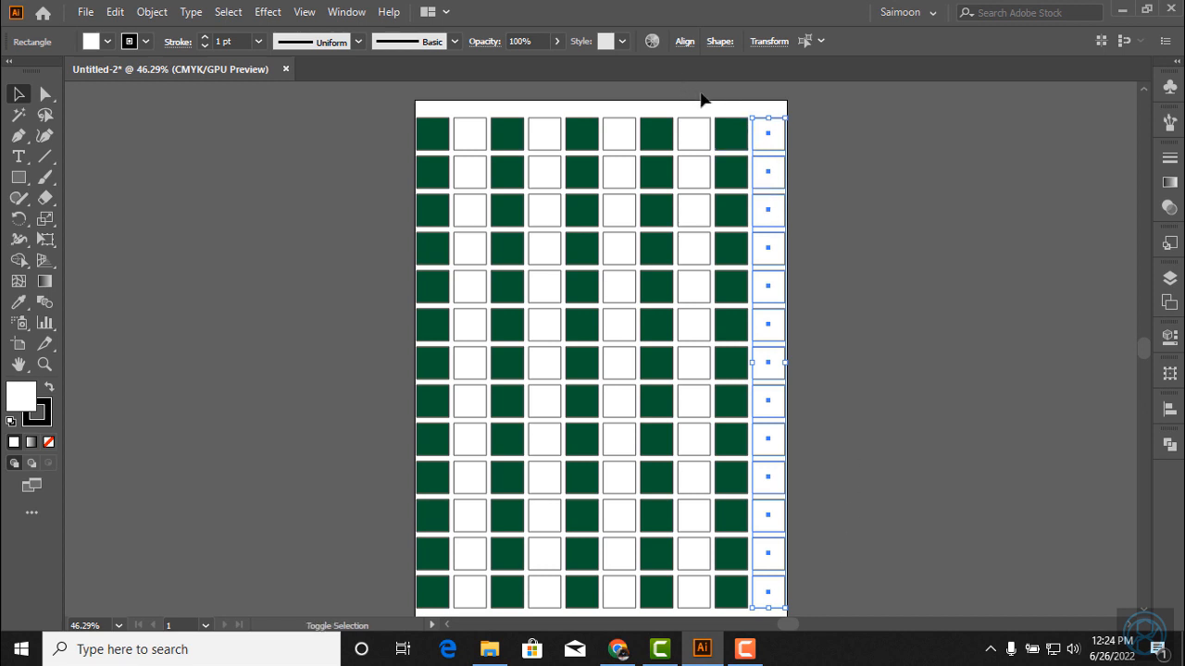
pyautogui.moveTo(701, 99); pyautogui.dragTo(697, 194)
pyautogui.moveTo(692, 358); pyautogui.dragTo(693, 609)
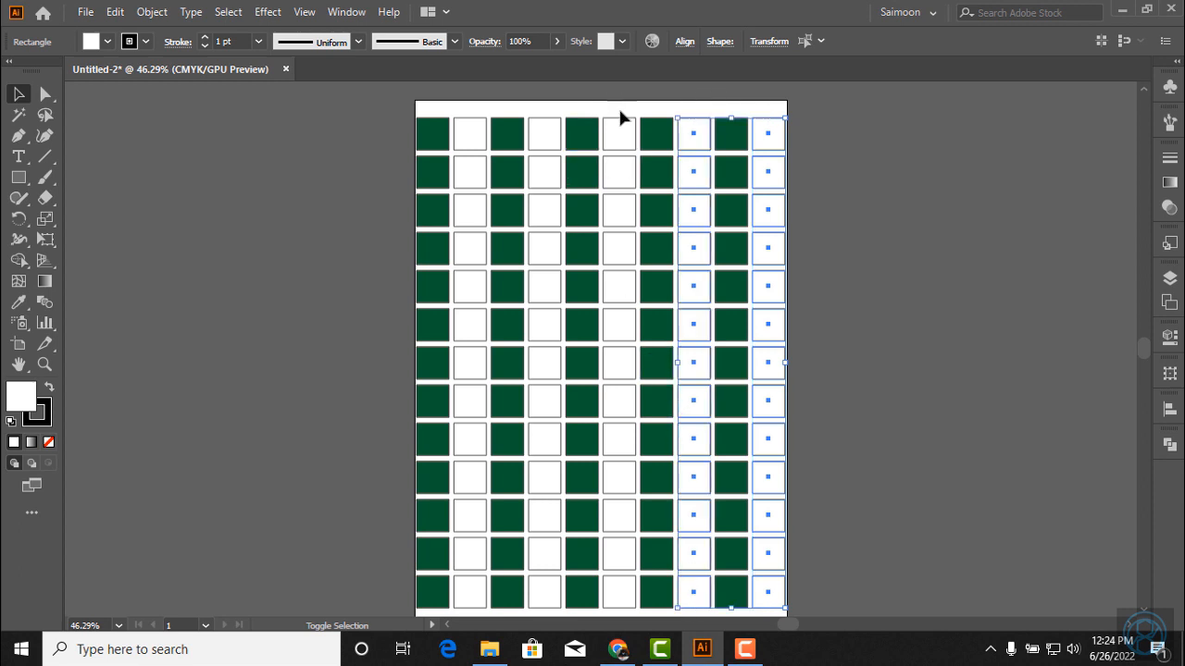
pyautogui.moveTo(617, 103); pyautogui.dragTo(612, 609)
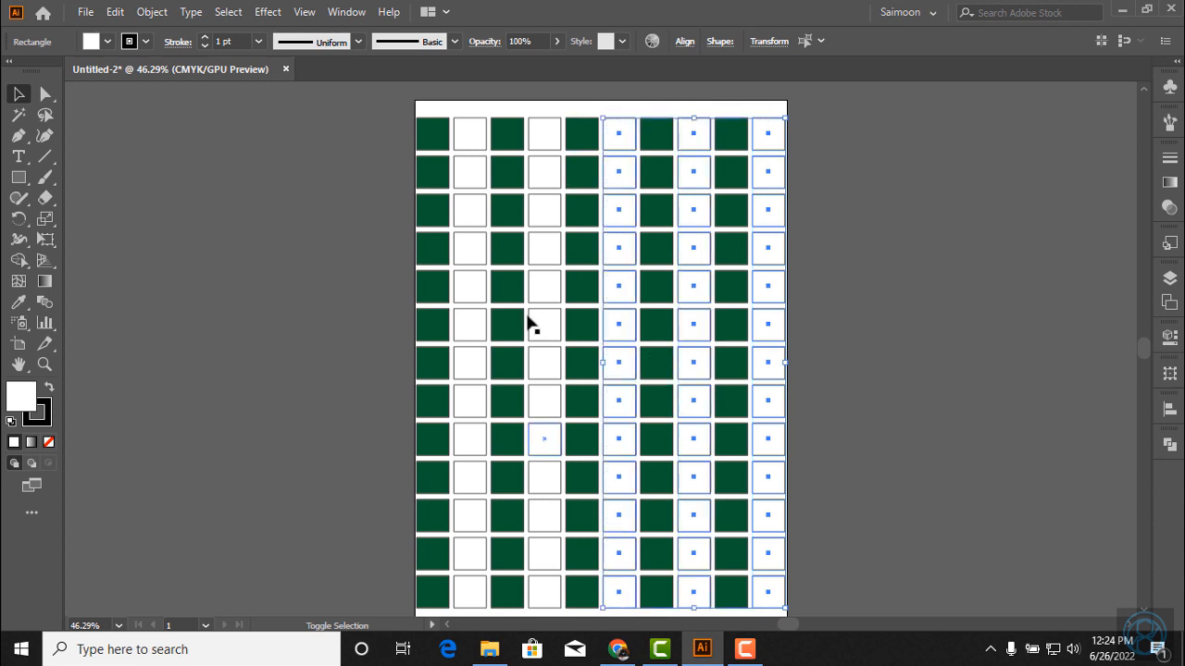
pyautogui.moveTo(534, 98); pyautogui.dragTo(544, 531)
pyautogui.moveTo(544, 608); pyautogui.dragTo(545, 610)
pyautogui.moveTo(473, 99); pyautogui.dragTo(465, 479)
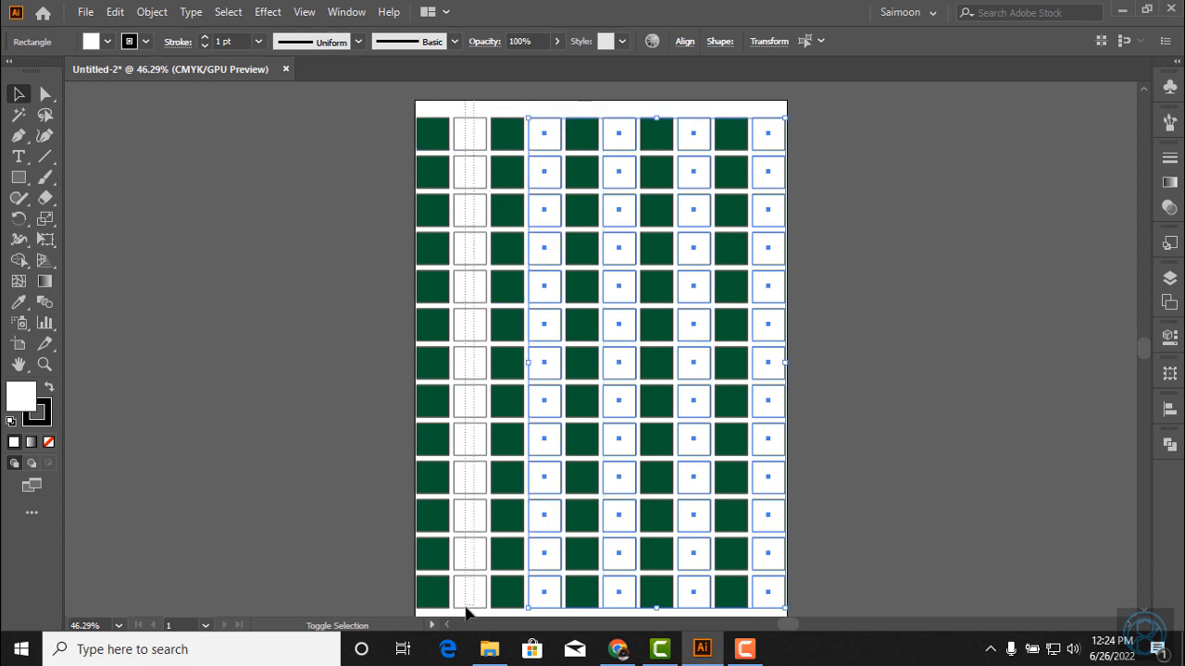
pyautogui.moveTo(465, 608); pyautogui.dragTo(463, 602)
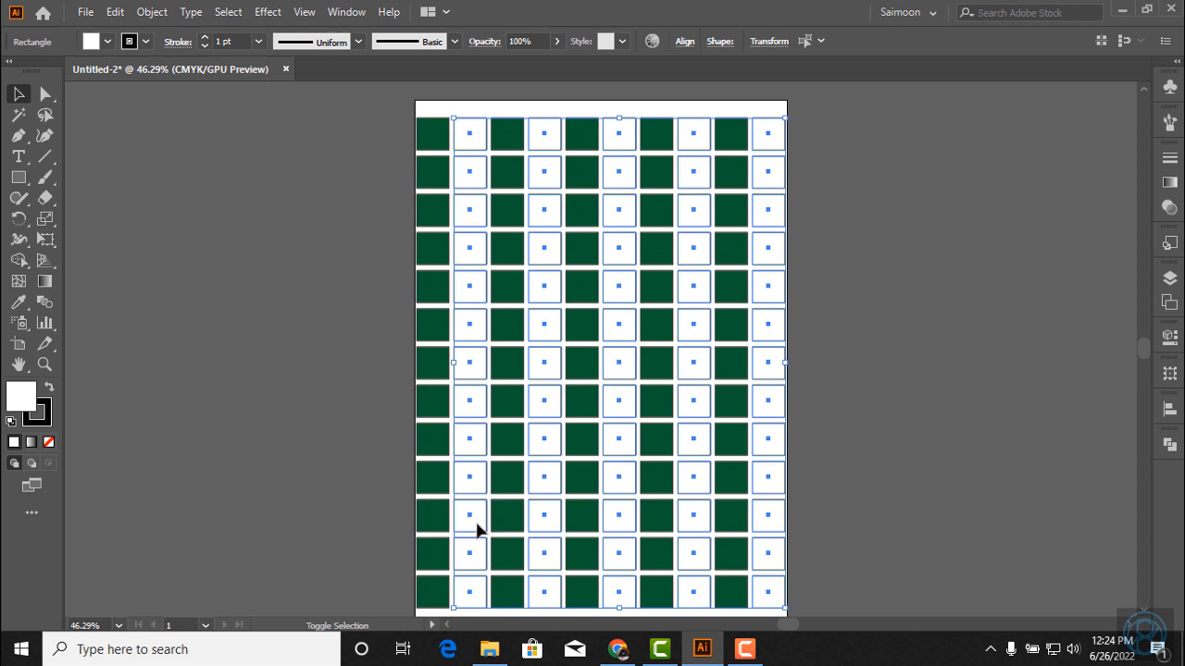
pyautogui.click(108, 42)
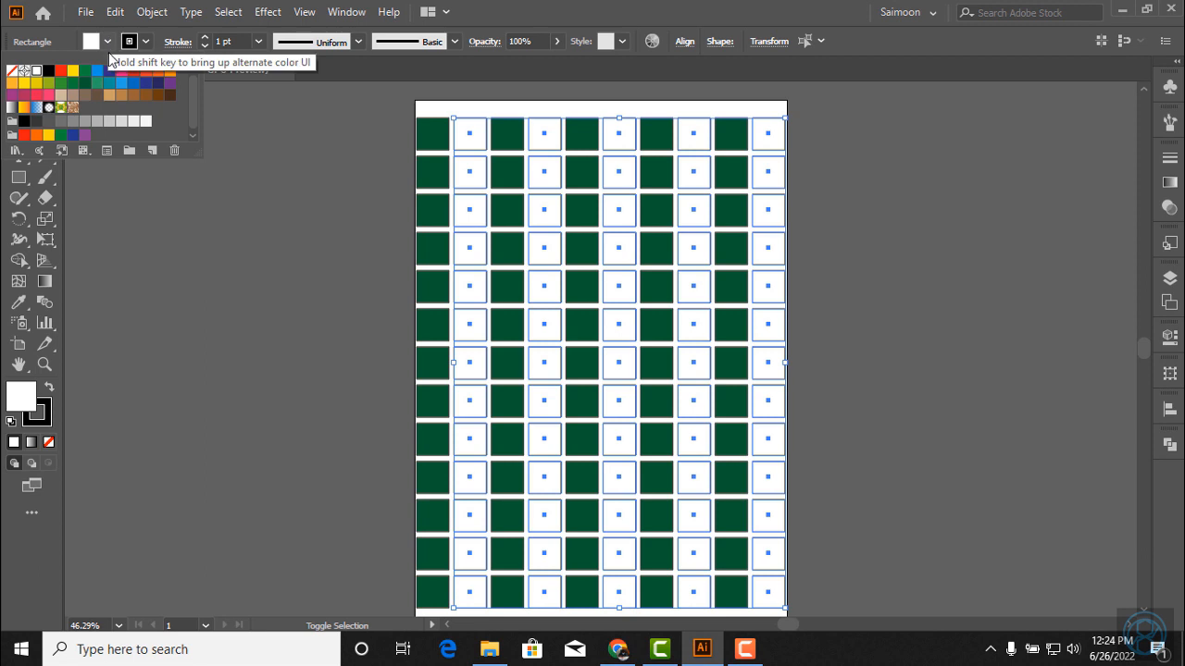
pyautogui.click(60, 74)
pyautogui.click(303, 118)
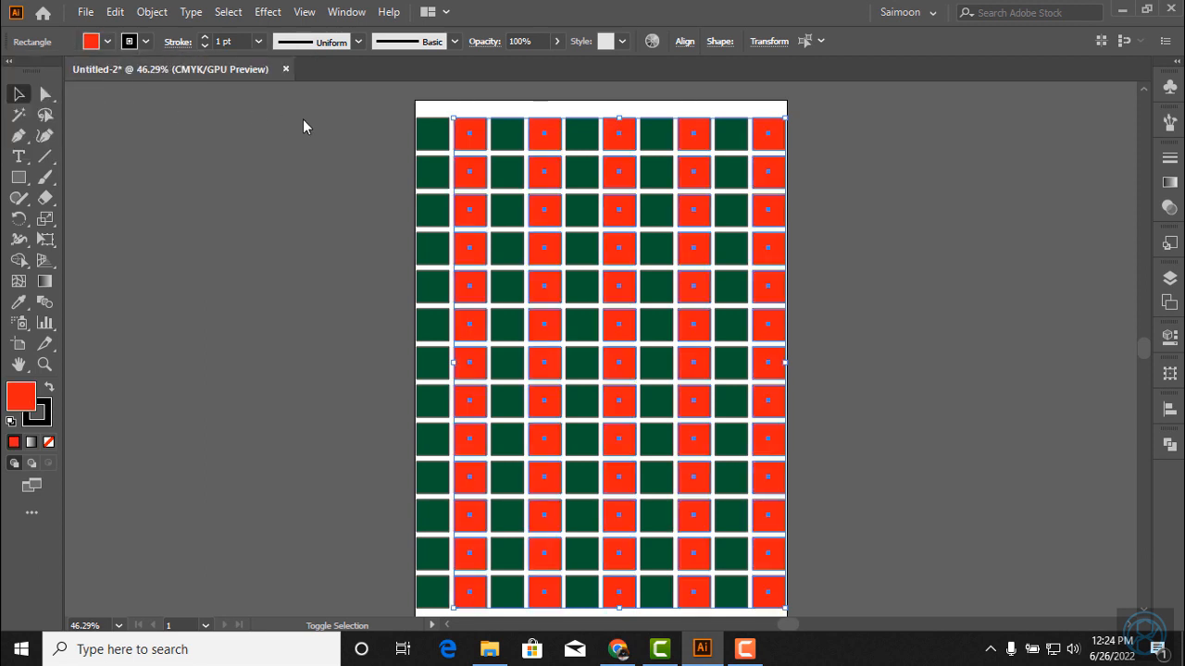
pyautogui.click(888, 168)
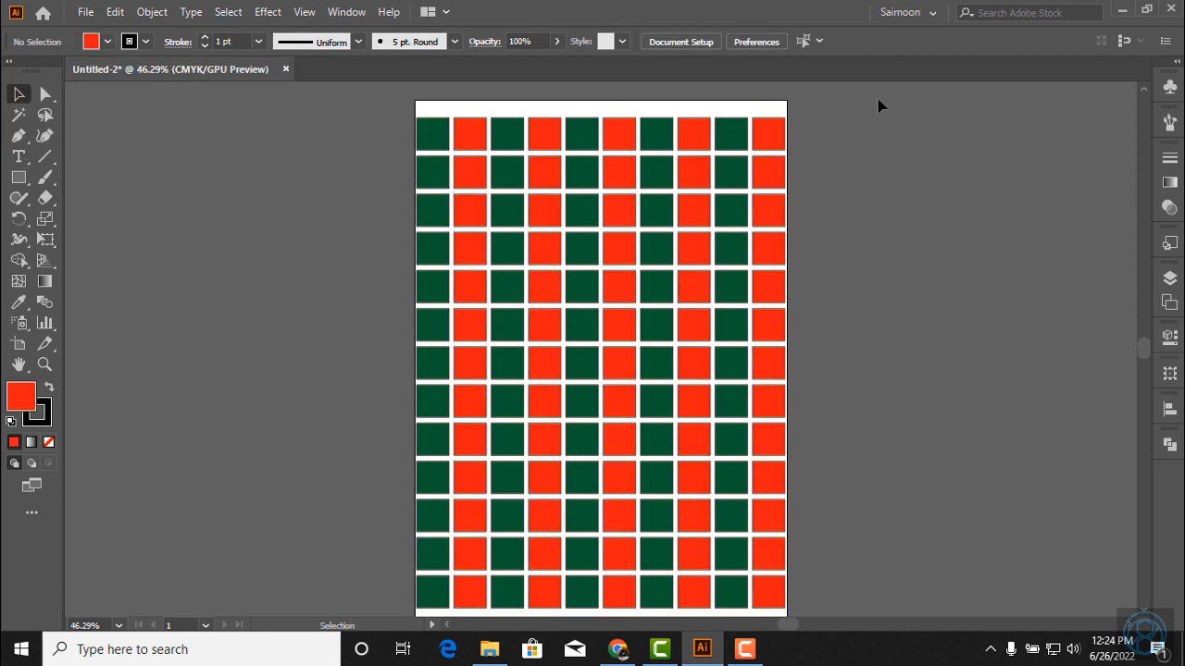
pyautogui.moveTo(725, 293); pyautogui.dragTo(389, 620)
pyautogui.scroll(1, 728, 398)
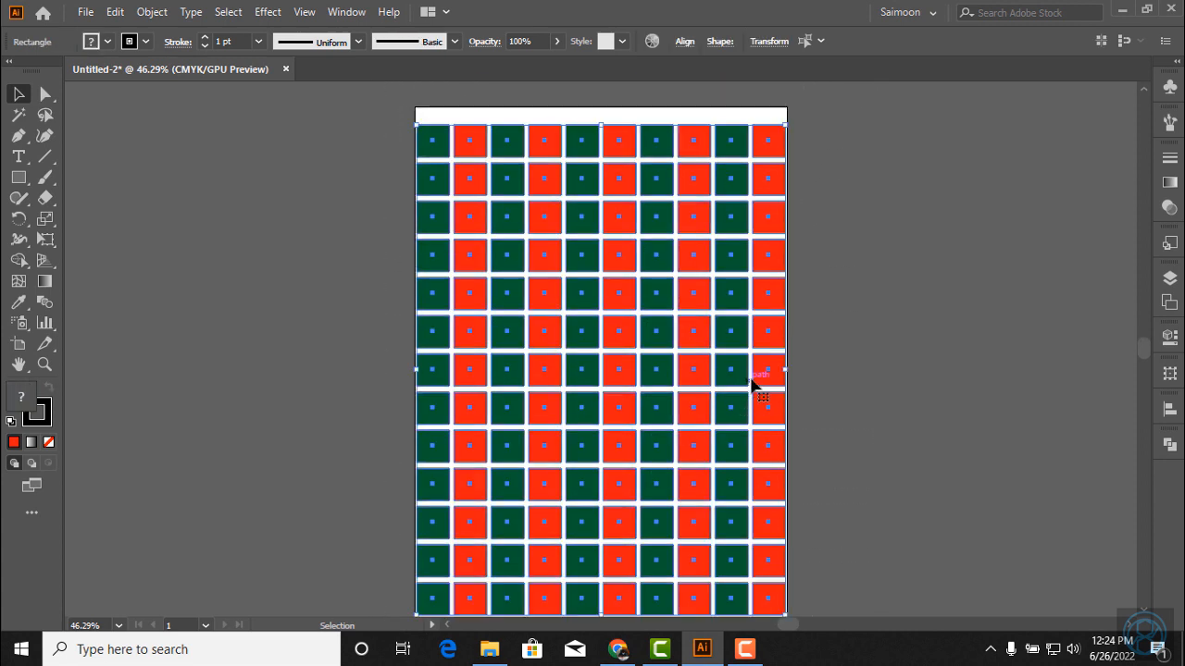
pyautogui.click(866, 285)
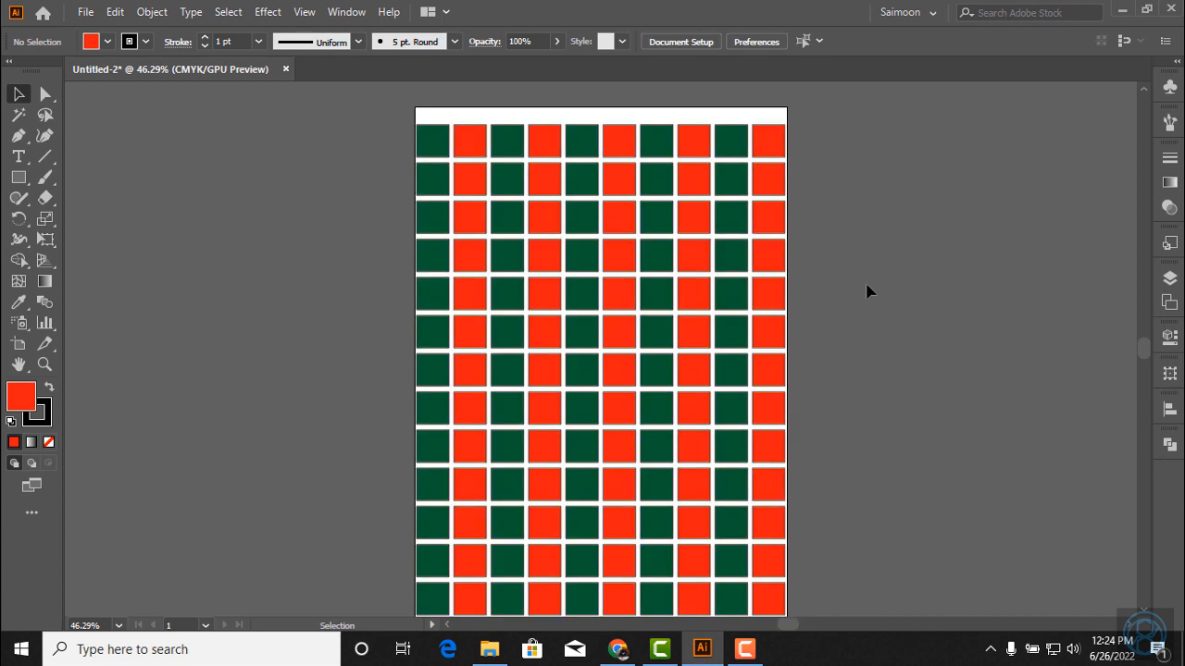
# - Thicken the black outline of all the squares in the grid to a 6 pt stroke and clear the selection
pyautogui.hotkey('ctrl', 'a')
pyautogui.press('v')
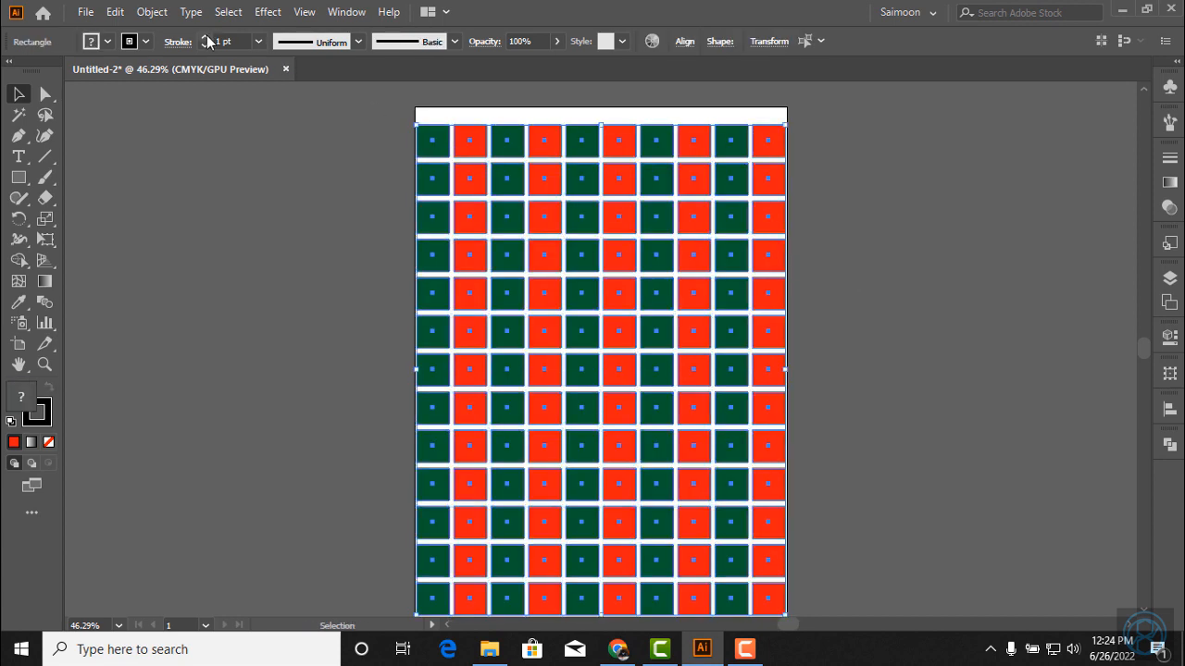
pyautogui.click(145, 41)
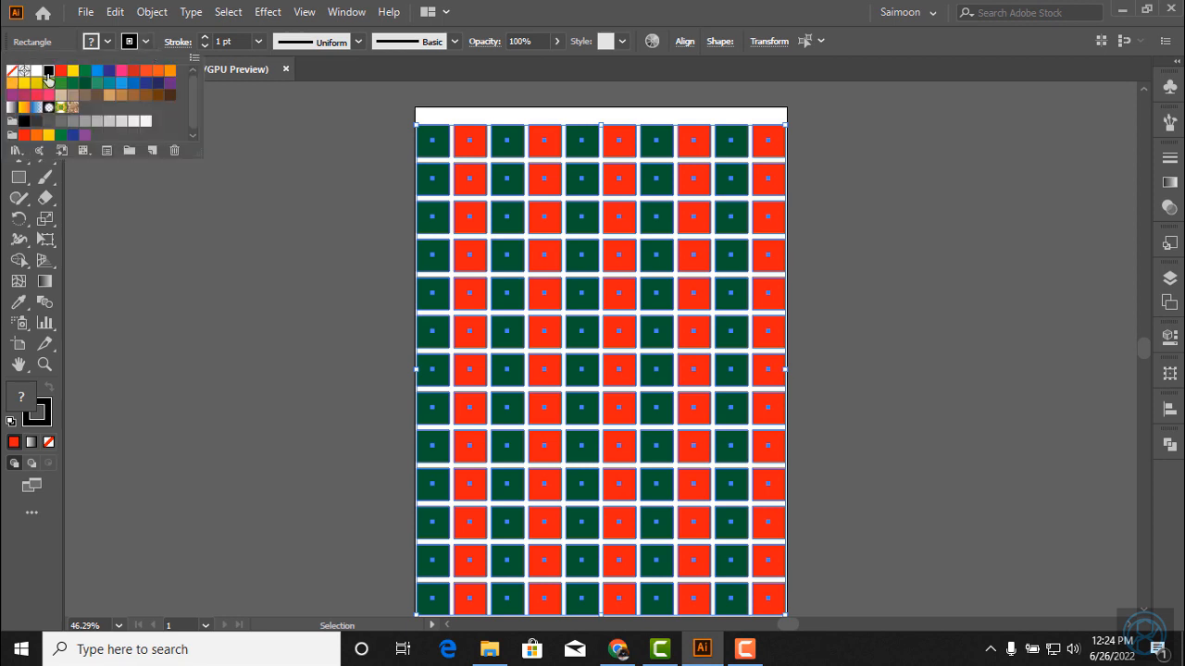
pyautogui.click(203, 38)
pyautogui.click(203, 38)
pyautogui.click(204, 38)
pyautogui.click(204, 37)
pyautogui.click(204, 38)
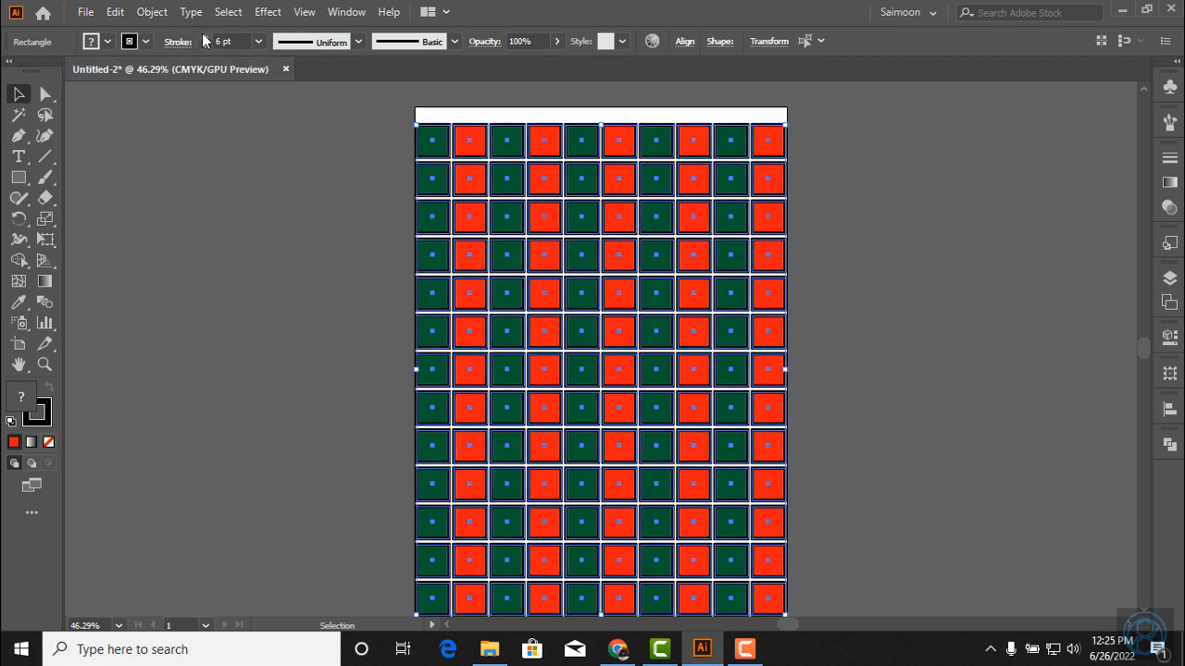
pyautogui.click(203, 38)
pyautogui.click(203, 38)
pyautogui.click(205, 44)
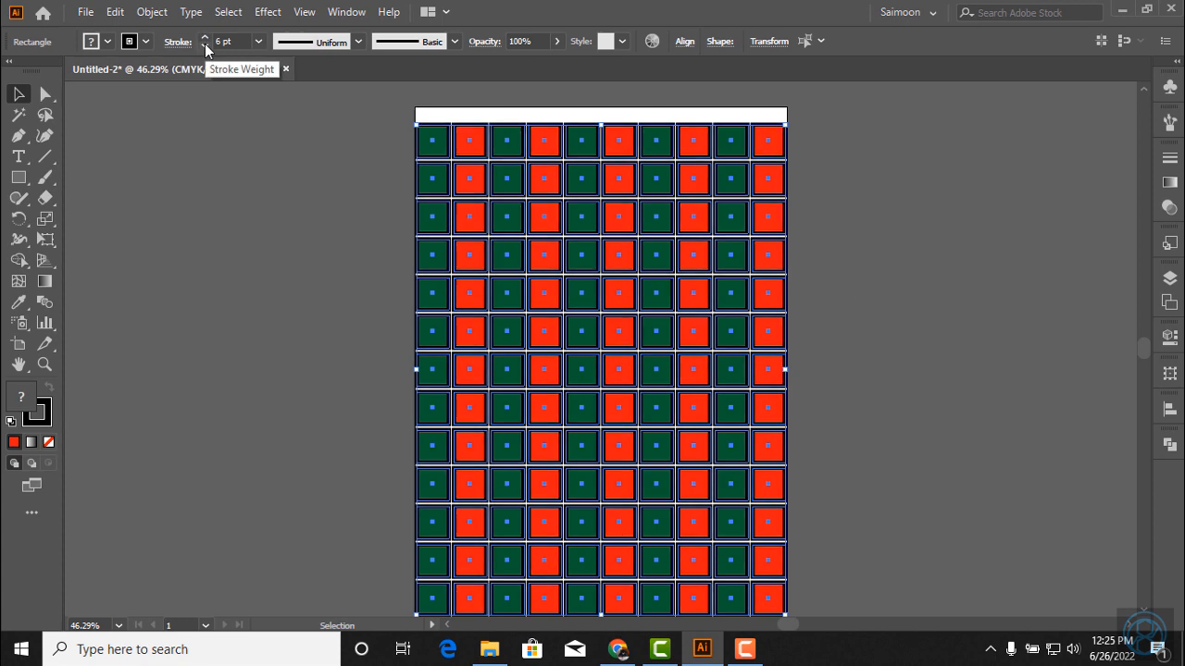
pyautogui.click(1018, 304)
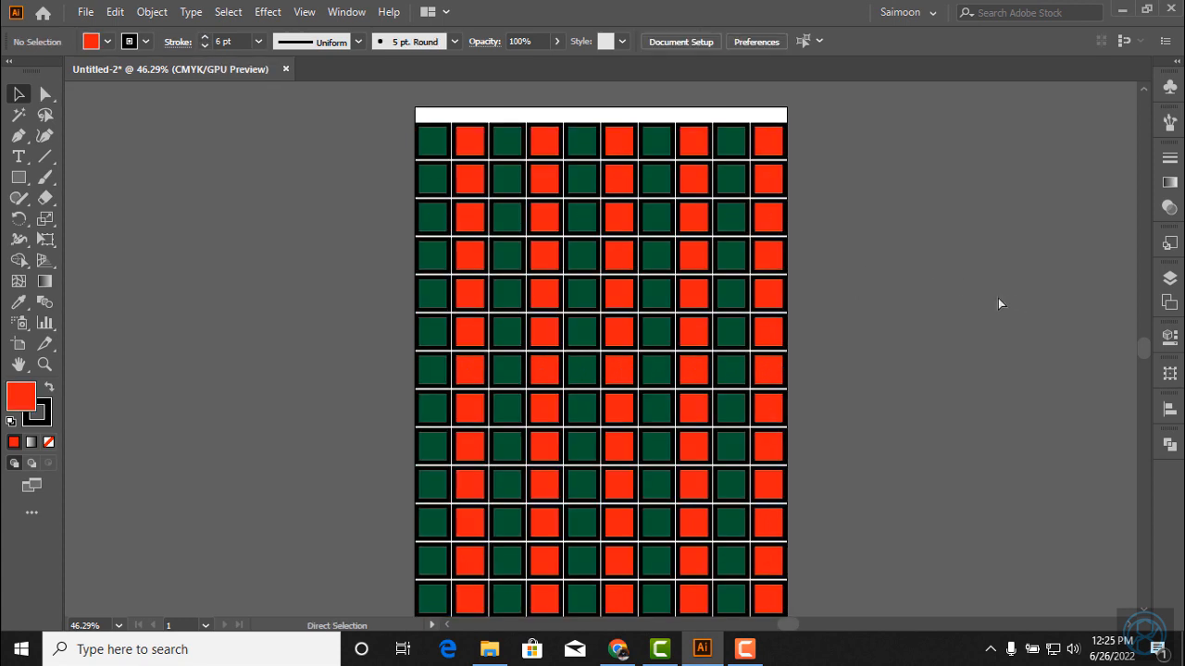
pyautogui.hotkey('ctrl', '=')
pyautogui.hotkey('ctrl', '=')
pyautogui.hotkey('ctrl', '=')
pyautogui.hotkey('ctrl', '=')
pyautogui.hotkey('ctrl', '=')
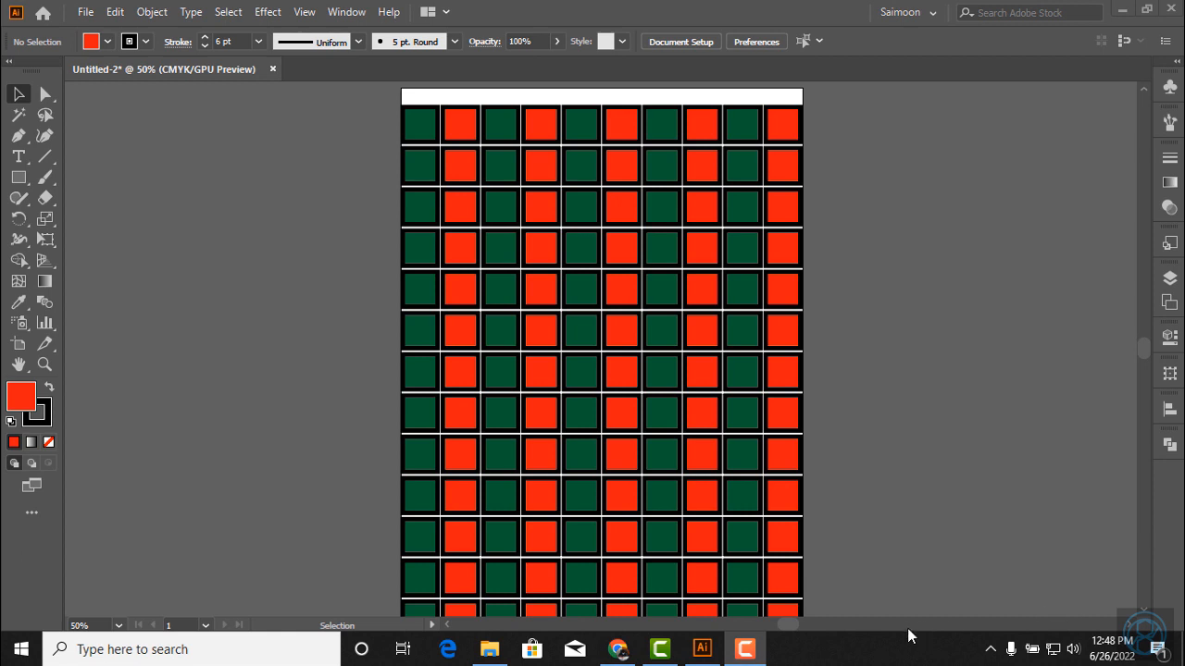
pyautogui.click(752, 654)
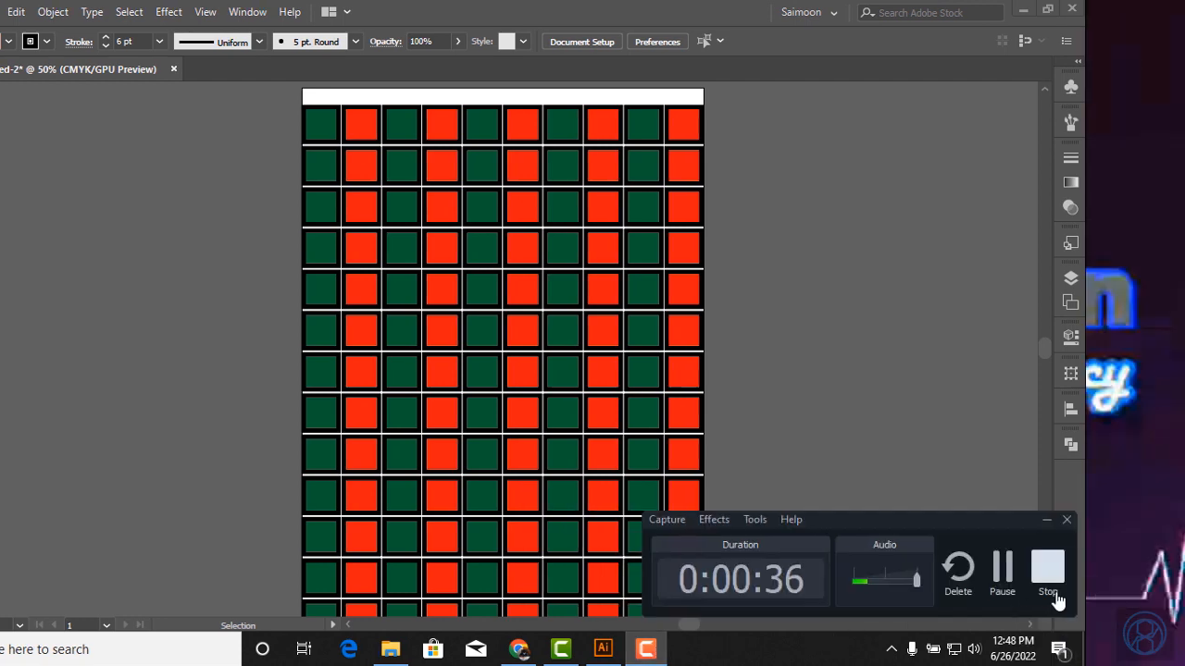